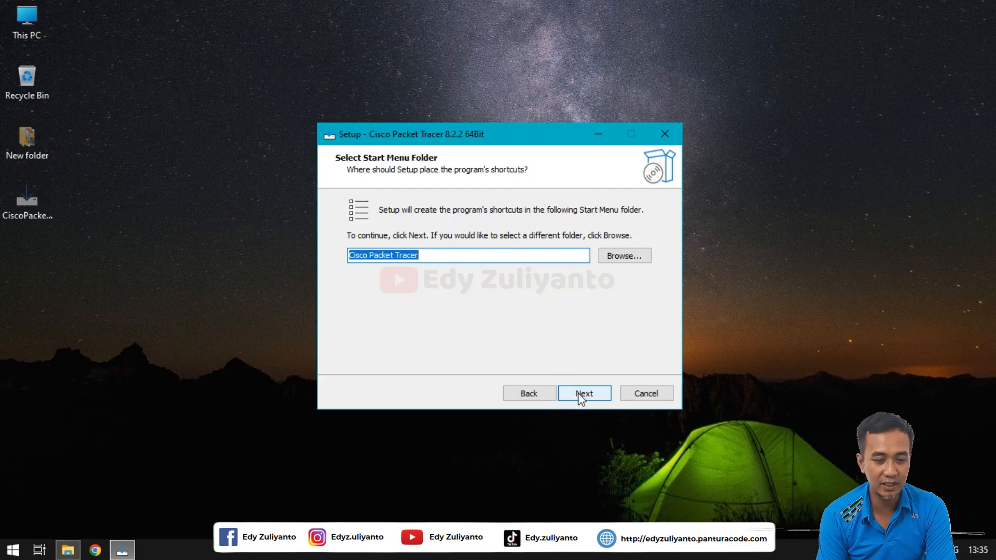
Step: Install Packet Tracer 8.2.2 with the default folder and a desktop shortcut, then launch it
{"action": "left_click", "coordinate": [581, 395]}
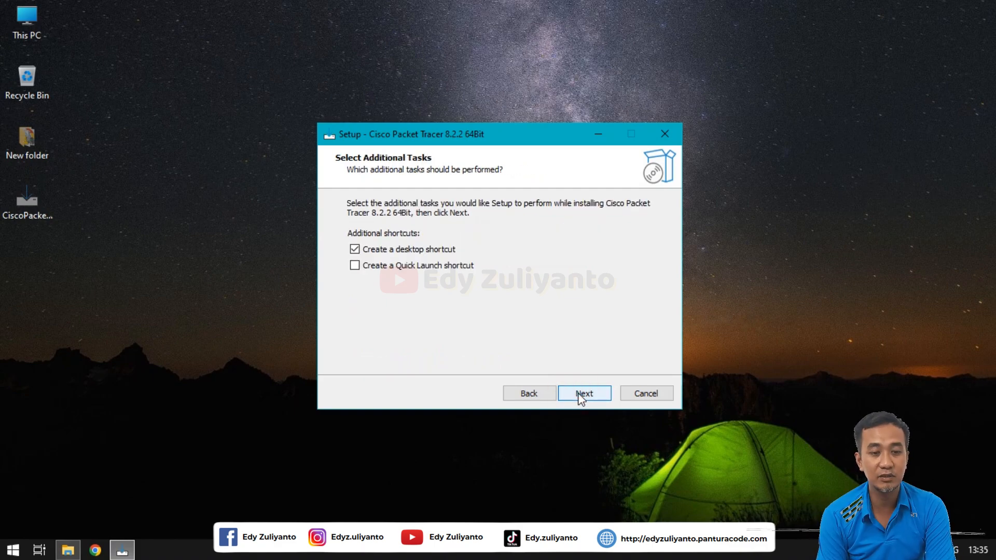
{"action": "left_click", "coordinate": [581, 396]}
{"action": "left_click", "coordinate": [579, 395]}
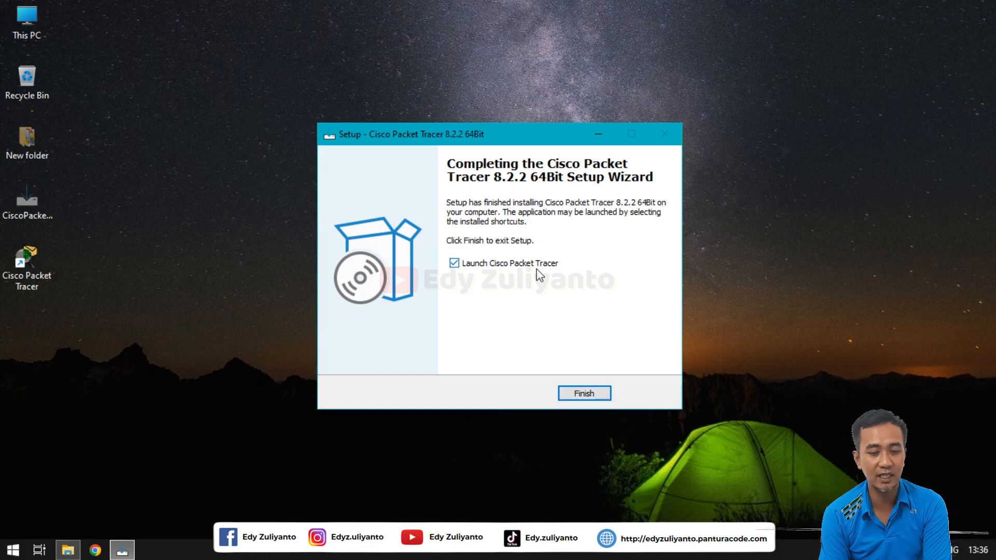
{"action": "left_click", "coordinate": [593, 393]}
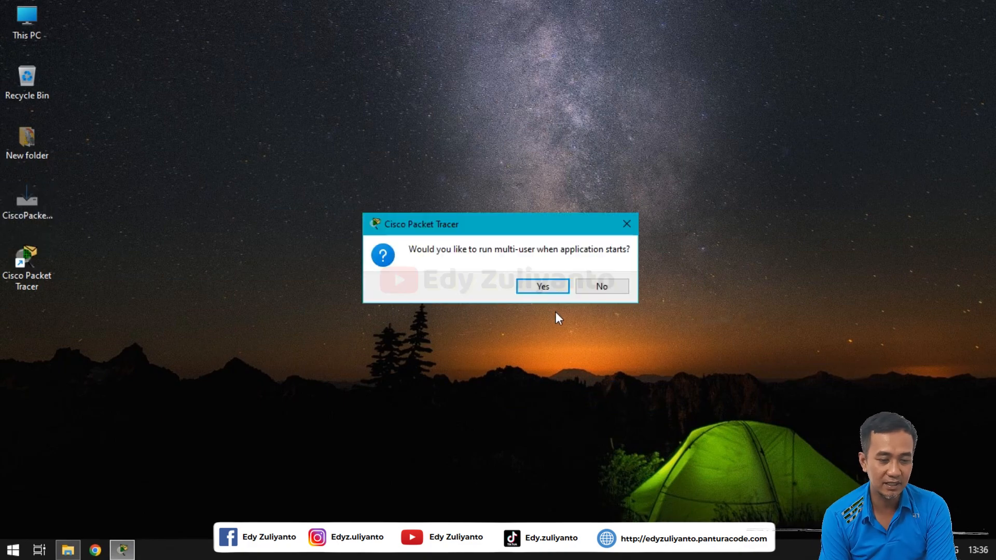
Step: Enable multi-user at startup and allow Packet Tracer through the Windows firewall
{"action": "left_click", "coordinate": [551, 293]}
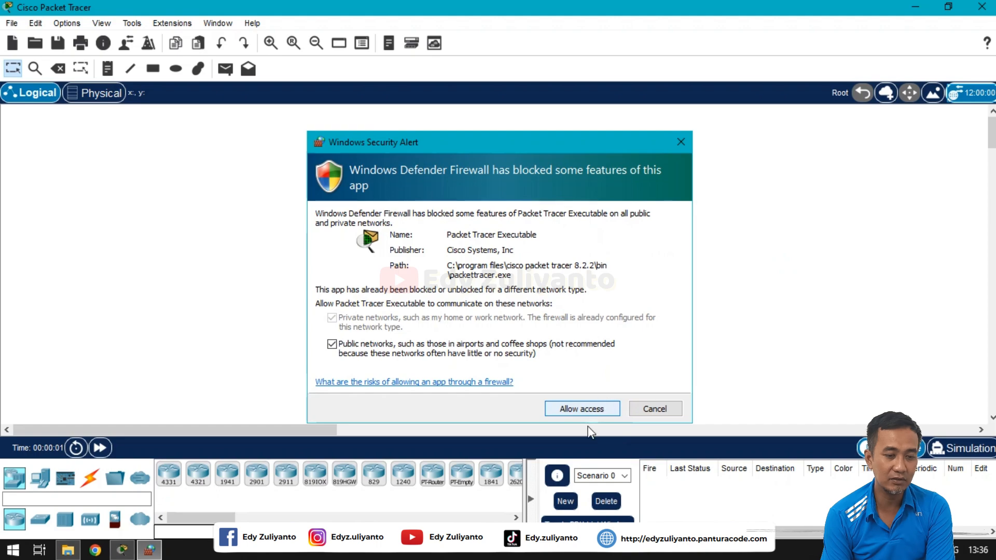
{"action": "left_click", "coordinate": [605, 404]}
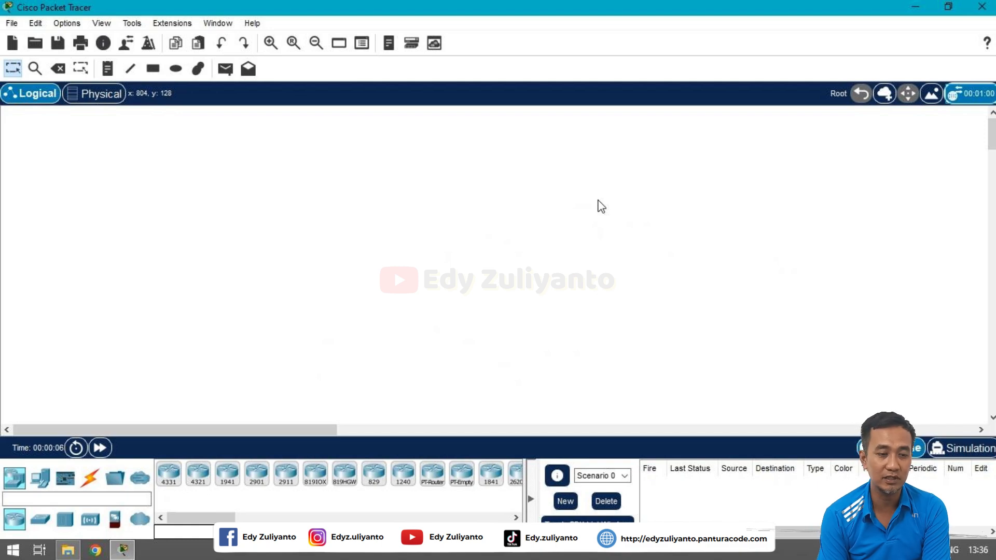
{"action": "double_click", "coordinate": [45, 258]}
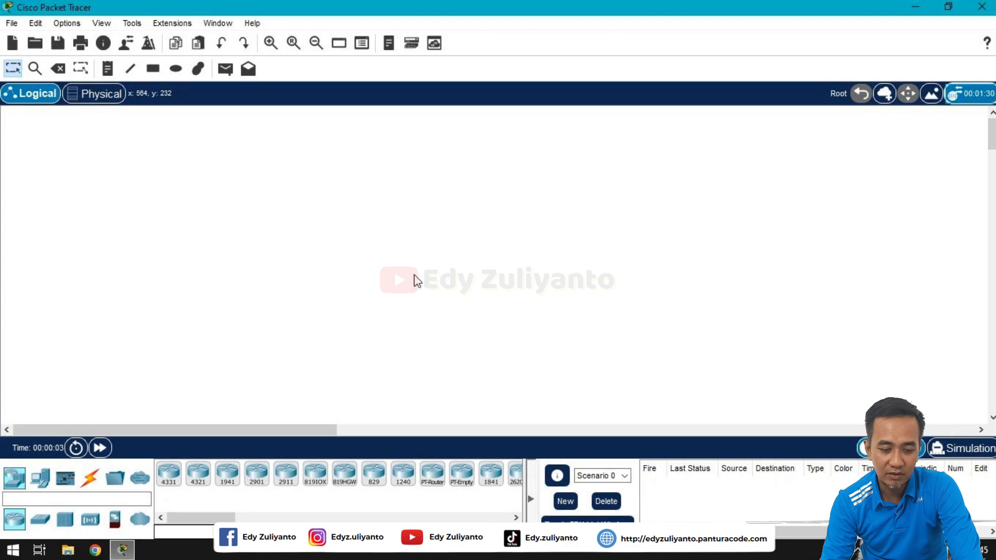
Step: Place Server0, a 2960 switch to its right, and an access point above the switch
{"action": "left_click", "coordinate": [40, 478]}
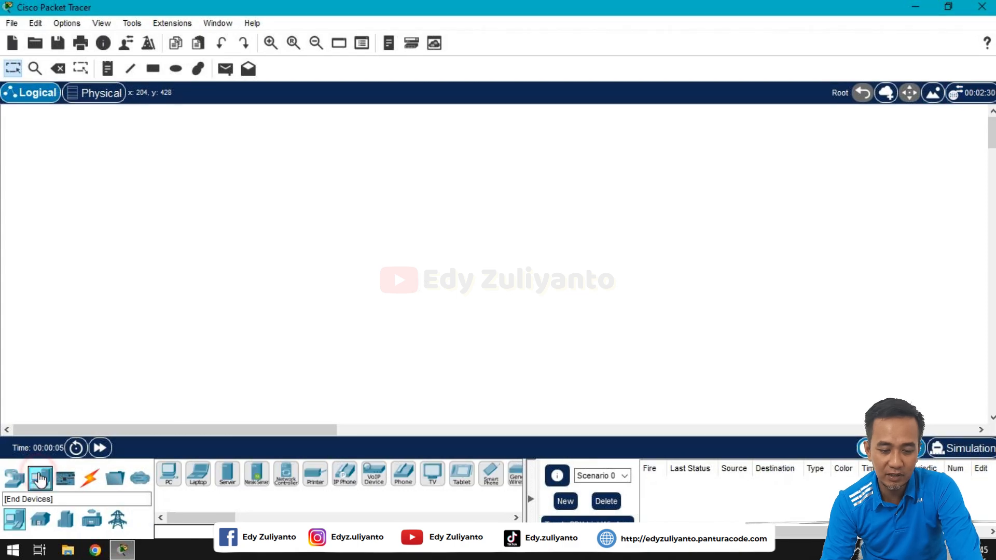
{"action": "left_click", "coordinate": [228, 482]}
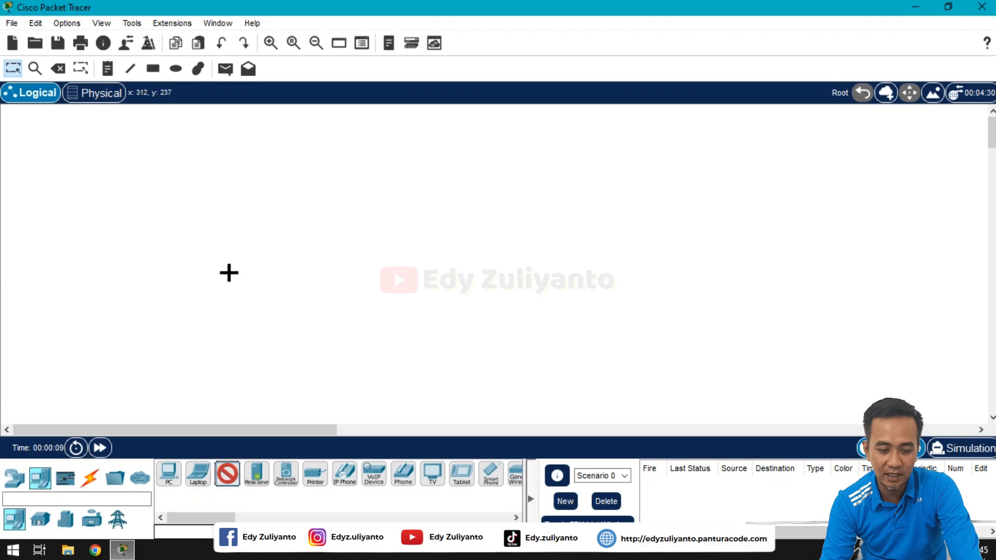
{"action": "left_click", "coordinate": [228, 267]}
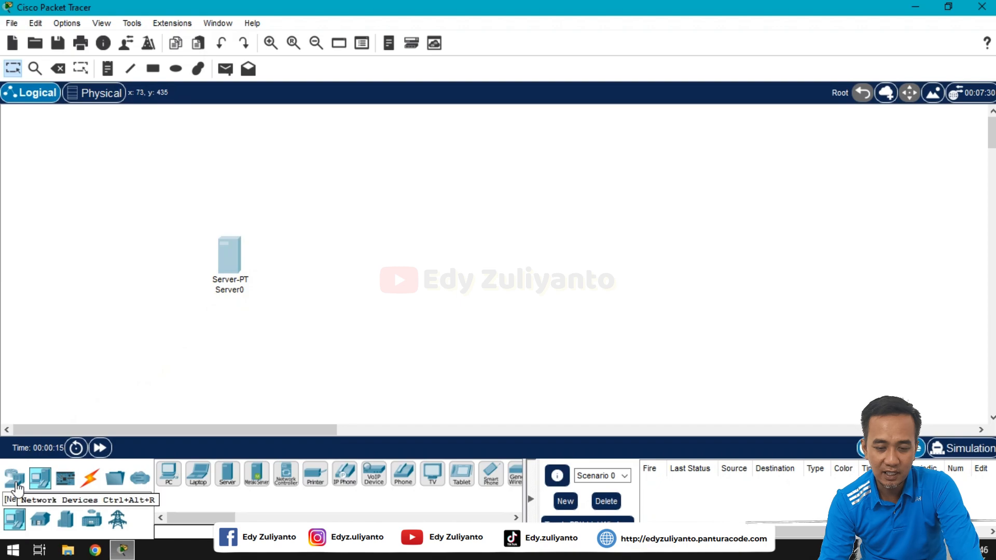
{"action": "left_click", "coordinate": [15, 482]}
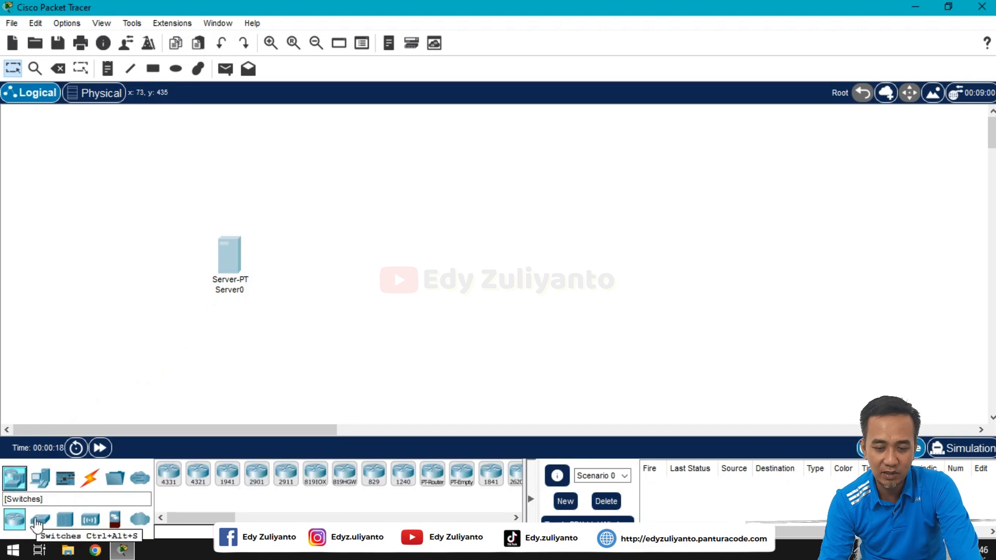
{"action": "left_click", "coordinate": [36, 523]}
{"action": "left_click", "coordinate": [169, 474]}
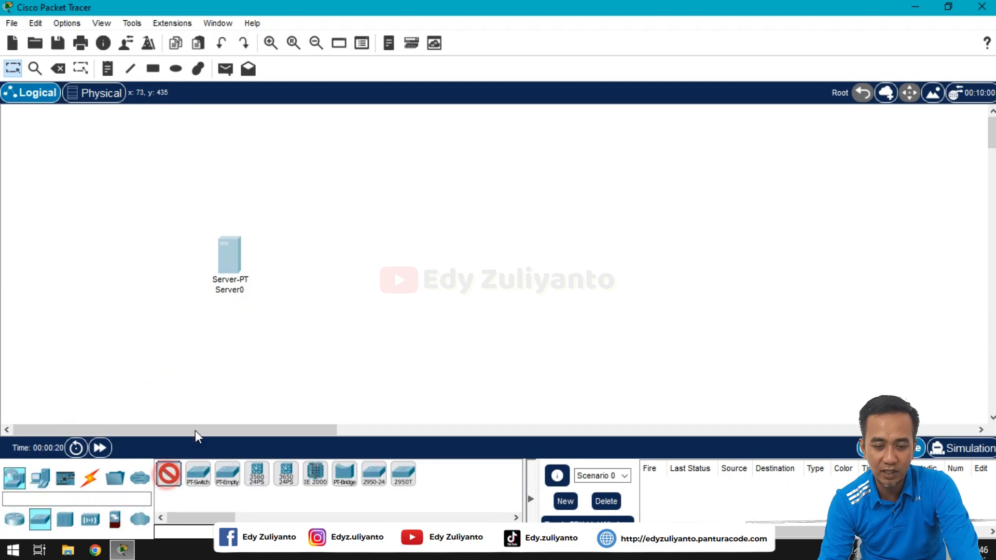
{"action": "left_click", "coordinate": [348, 259]}
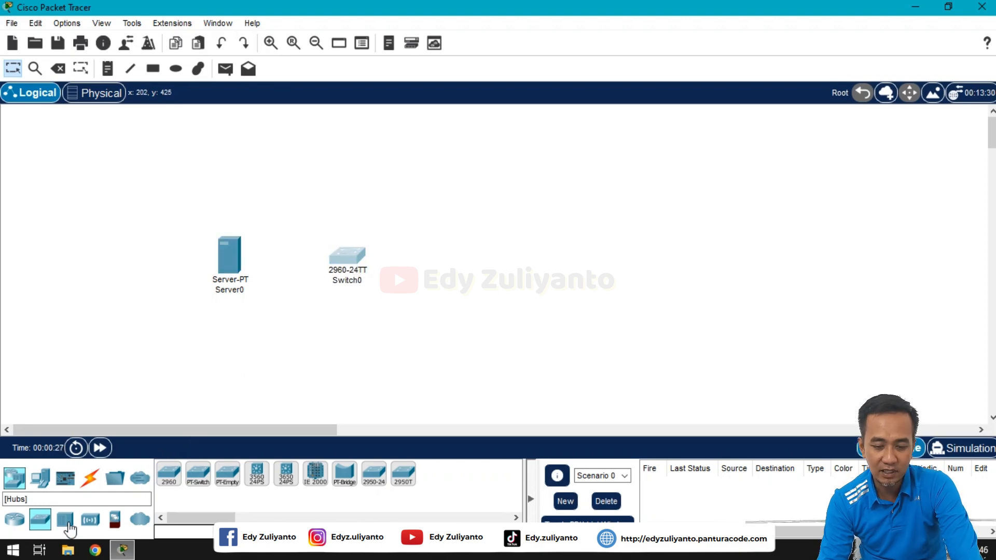
{"action": "left_click", "coordinate": [89, 520]}
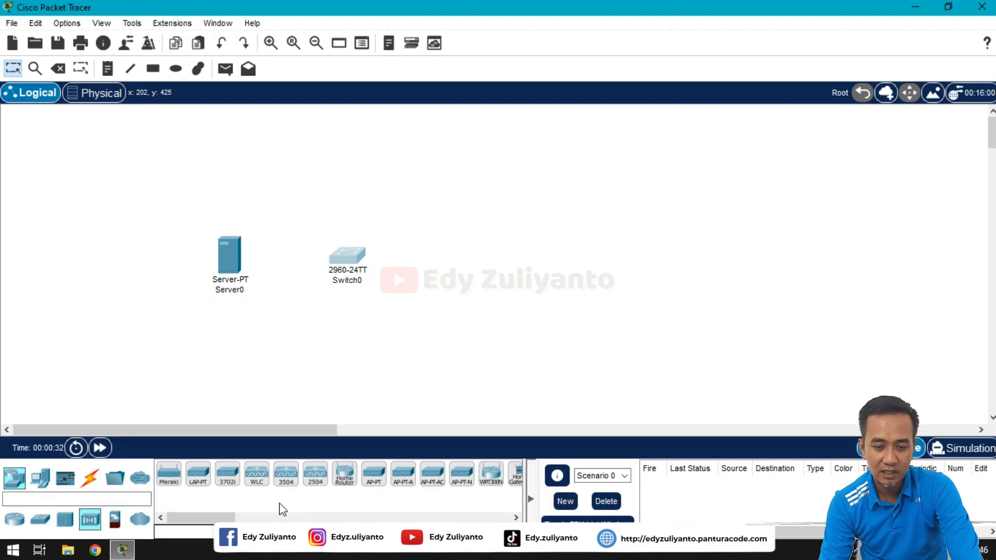
{"action": "left_click_drag", "start_coordinate": [371, 482], "coordinate": [353, 173]}
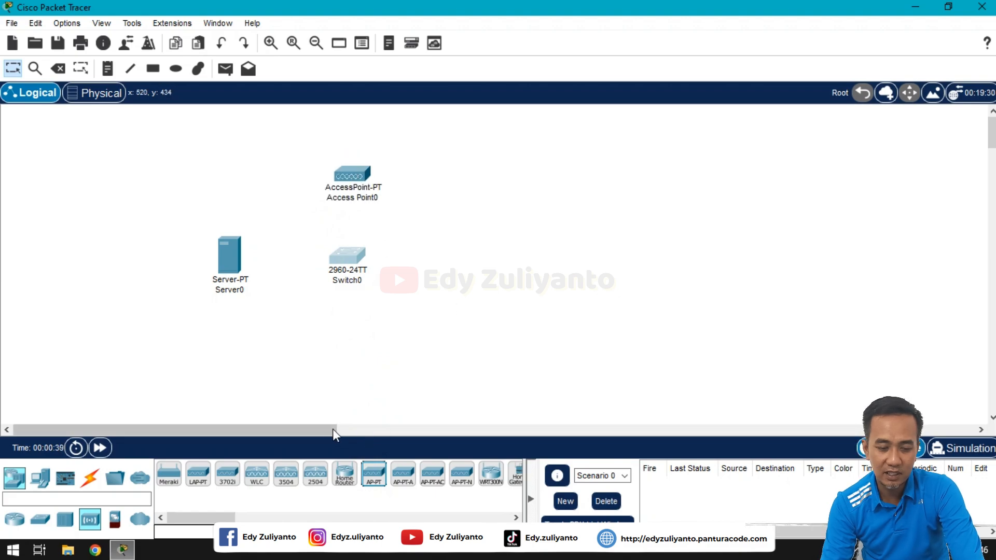
Step: Place PC0, PC1 and PC2 side by side across the top, aligning them in a row
{"action": "left_click", "coordinate": [40, 477]}
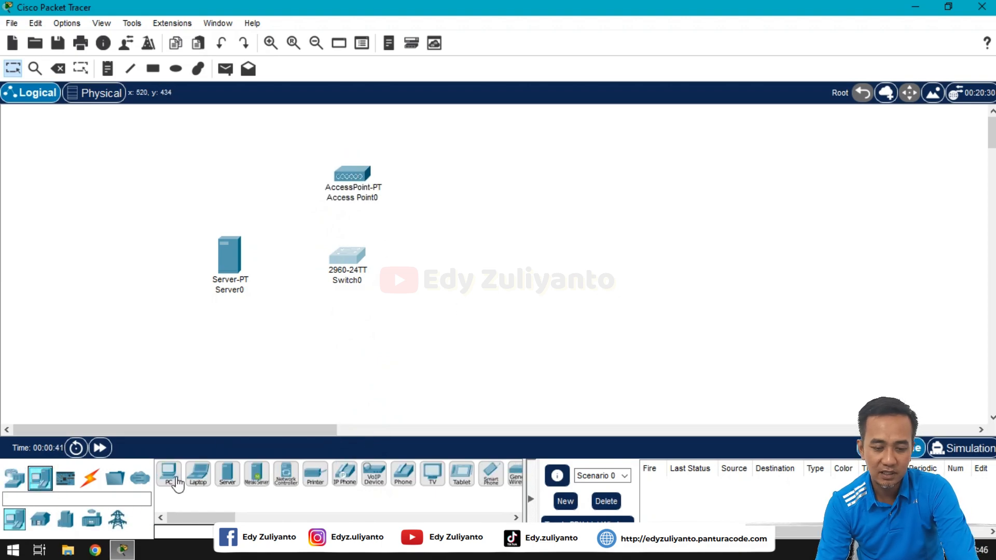
{"action": "left_click_drag", "start_coordinate": [176, 484], "coordinate": [486, 126]}
{"action": "left_click_drag", "start_coordinate": [168, 476], "coordinate": [543, 135]}
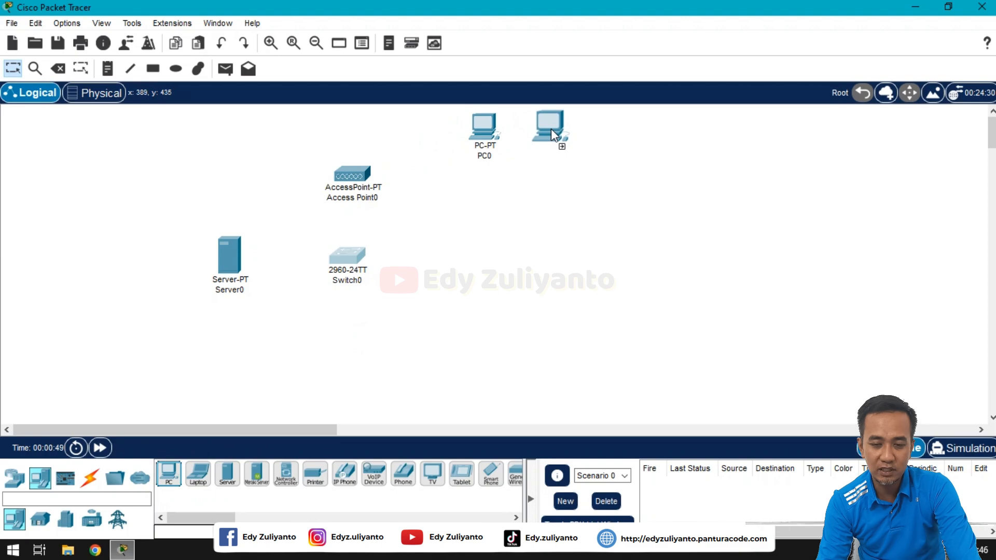
{"action": "left_click_drag", "start_coordinate": [547, 131], "coordinate": [547, 133]}
{"action": "left_click", "coordinate": [170, 475]}
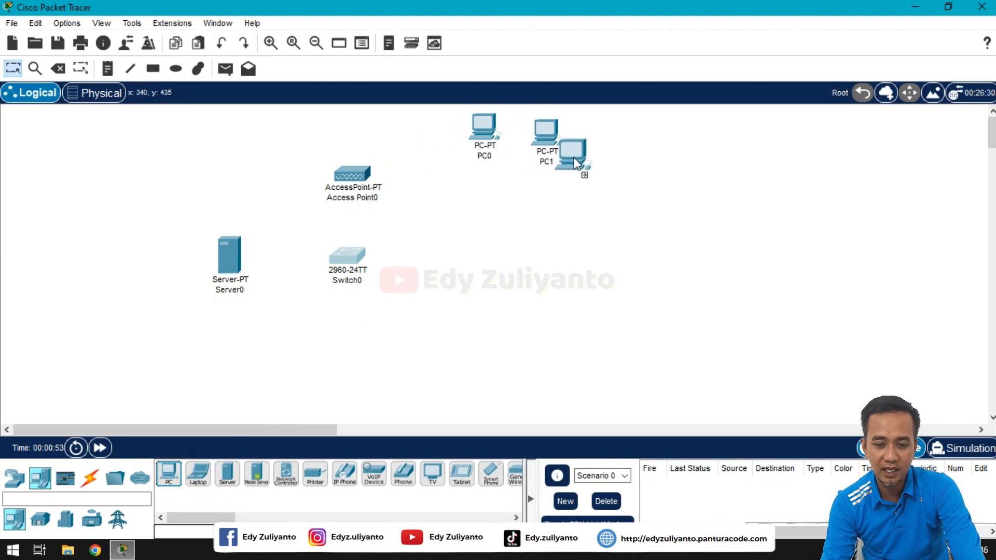
{"action": "left_click", "coordinate": [608, 135]}
{"action": "left_click", "coordinate": [543, 144]}
{"action": "left_click_drag", "start_coordinate": [543, 144], "coordinate": [543, 137]}
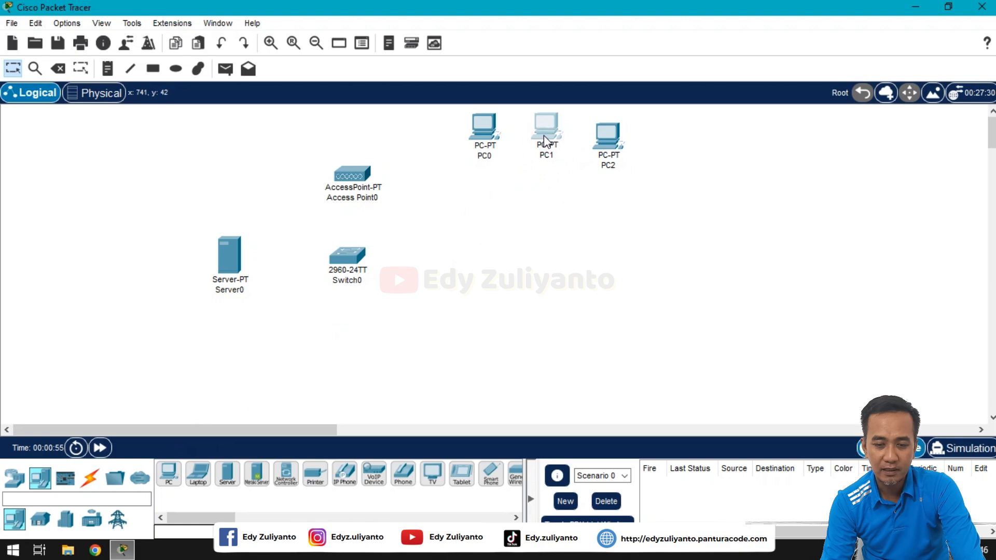
{"action": "left_click_drag", "start_coordinate": [605, 144], "coordinate": [605, 132]}
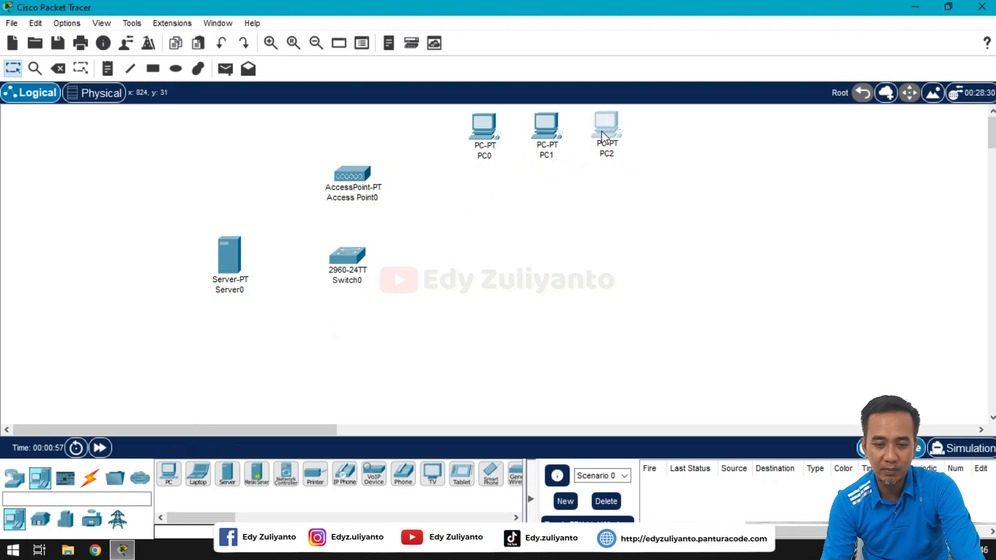
Step: Add PC3 and PC4 to finish the top row, and PC5 below PC0
{"action": "left_click", "coordinate": [169, 475]}
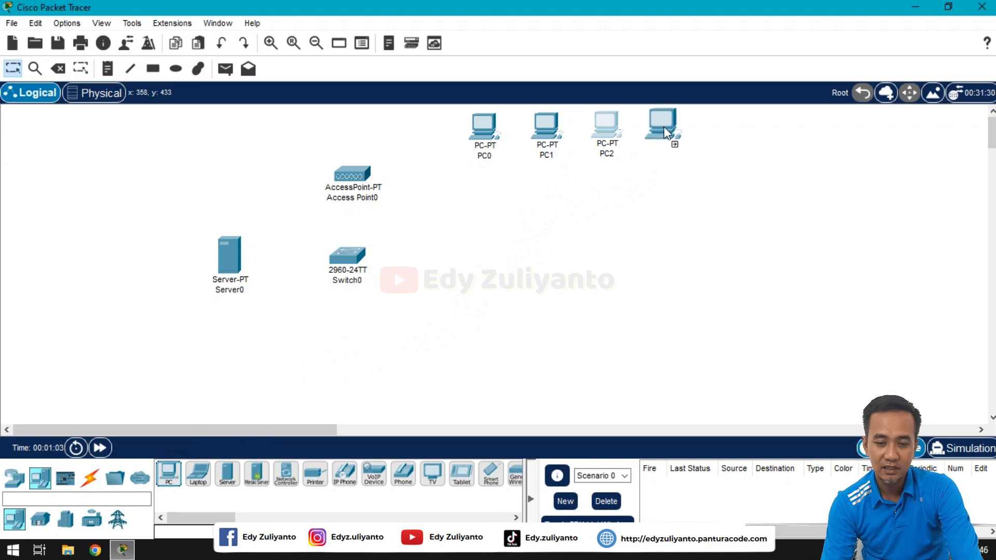
{"action": "left_click", "coordinate": [666, 133]}
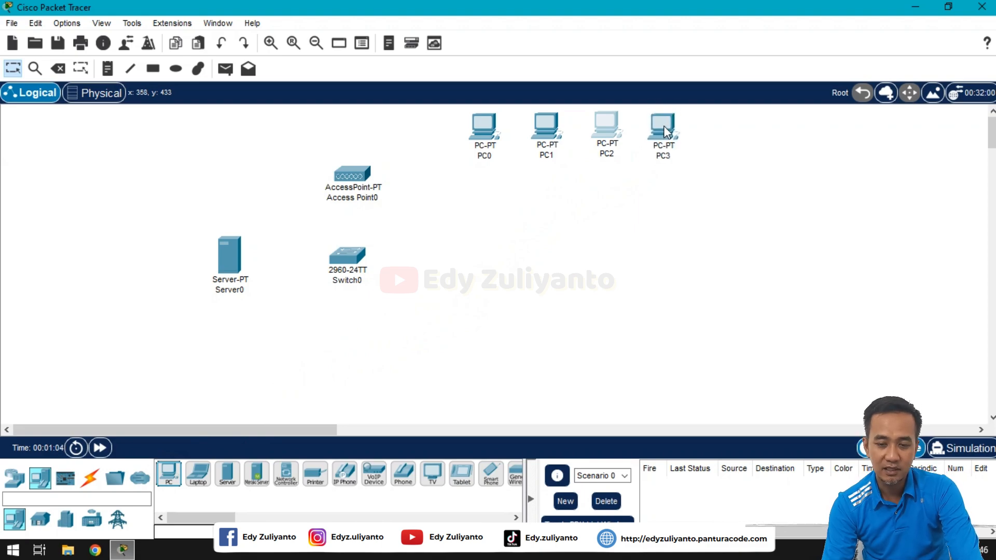
{"action": "left_click", "coordinate": [176, 482]}
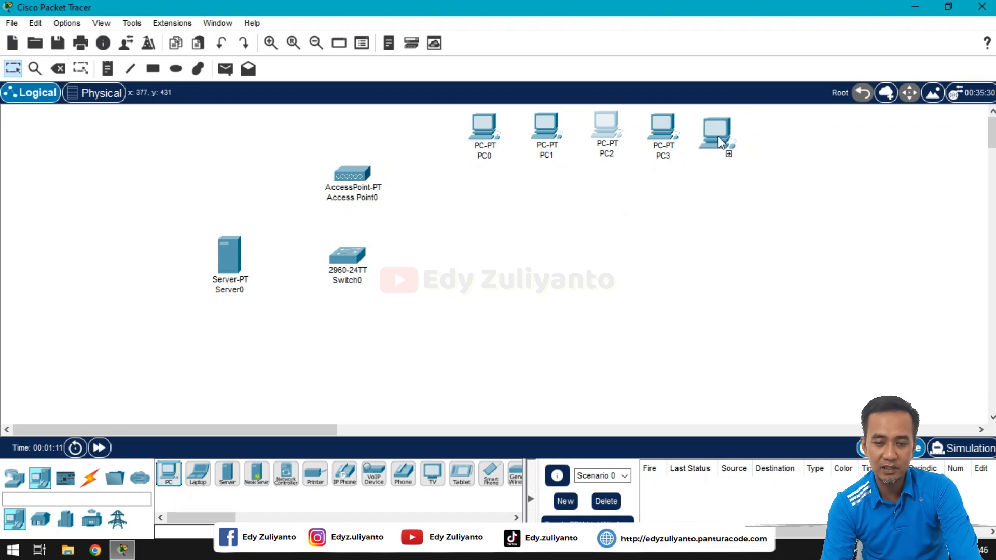
{"action": "left_click", "coordinate": [720, 128]}
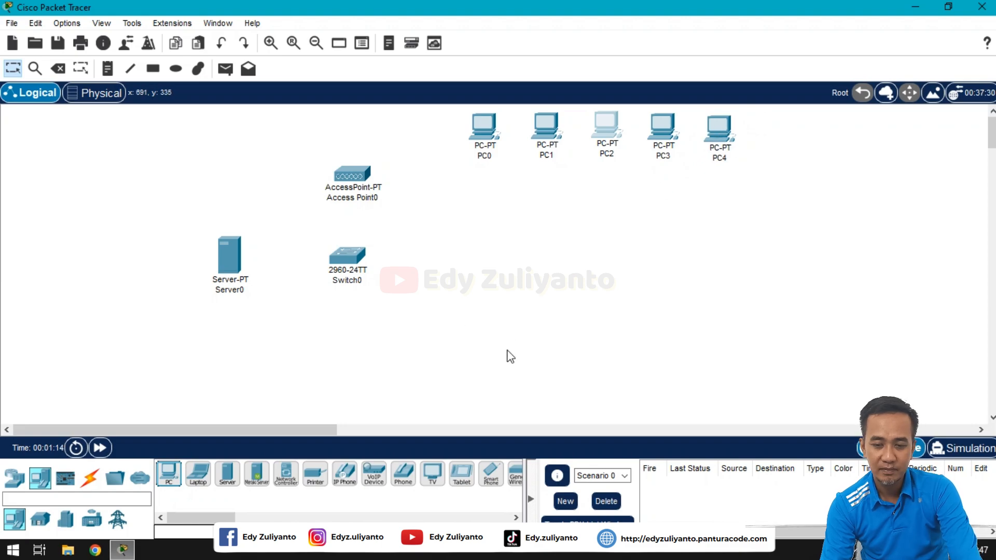
{"action": "left_click", "coordinate": [179, 481]}
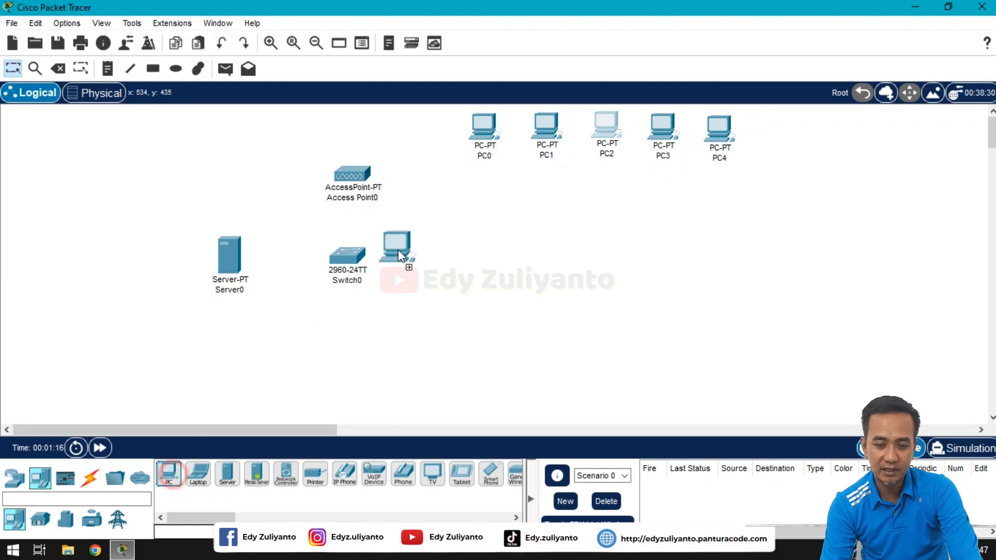
{"action": "left_click", "coordinate": [484, 199]}
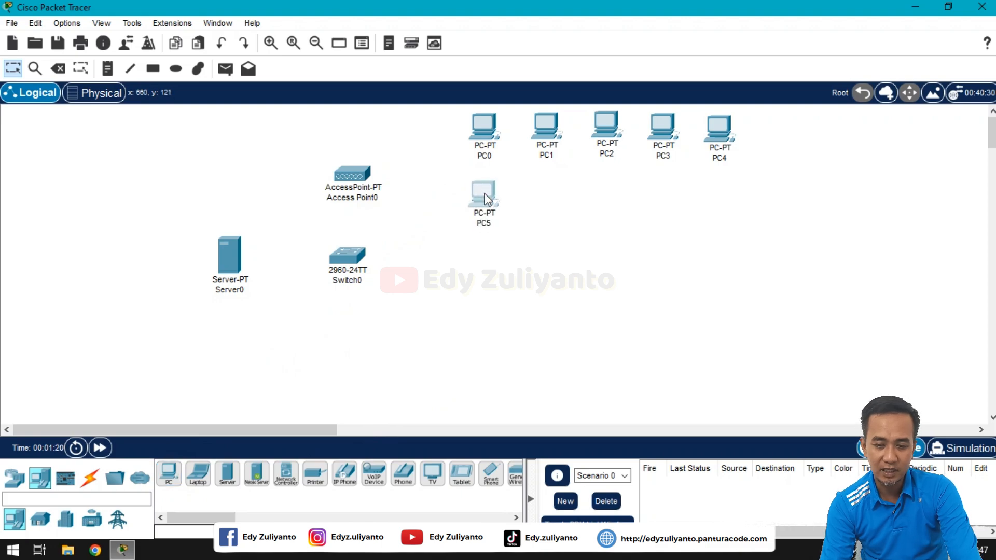
Step: Fill the second row with PC6 through PC9 beside PC5
{"action": "left_click_drag", "start_coordinate": [169, 473], "coordinate": [484, 257]}
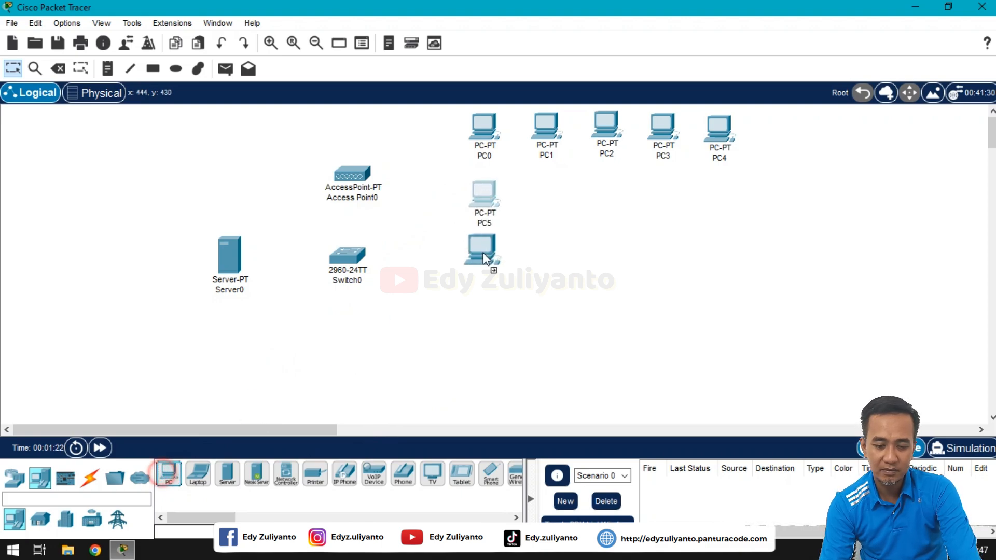
{"action": "left_click", "coordinate": [549, 197]}
{"action": "left_click", "coordinate": [542, 206]}
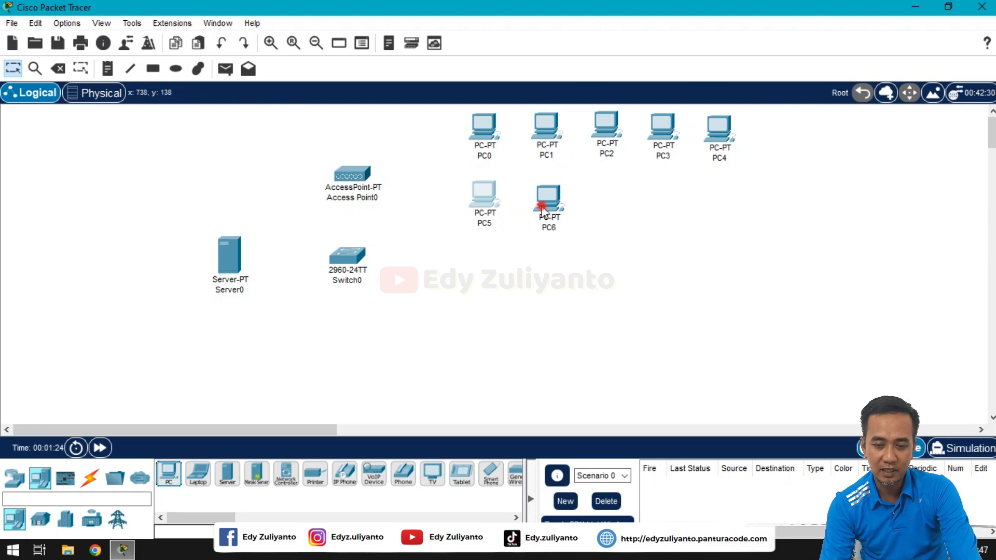
{"action": "left_click_drag", "start_coordinate": [542, 208], "coordinate": [542, 202]}
{"action": "left_click", "coordinate": [173, 471]}
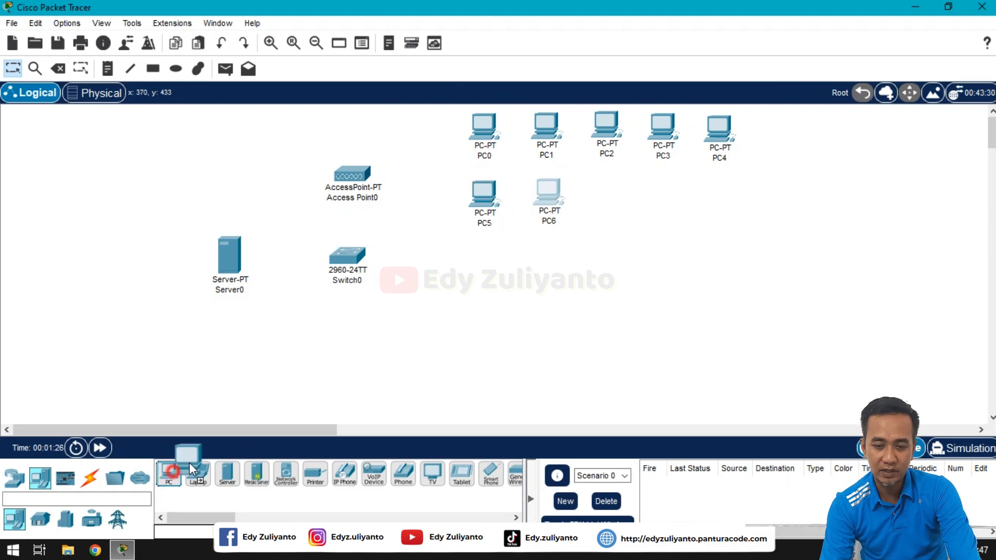
{"action": "left_click", "coordinate": [611, 194]}
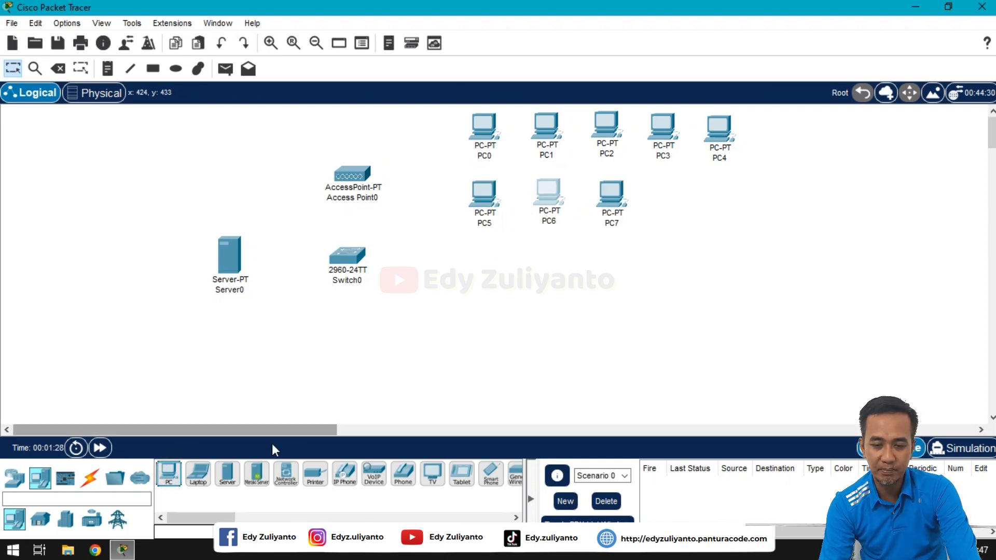
{"action": "left_click", "coordinate": [169, 472]}
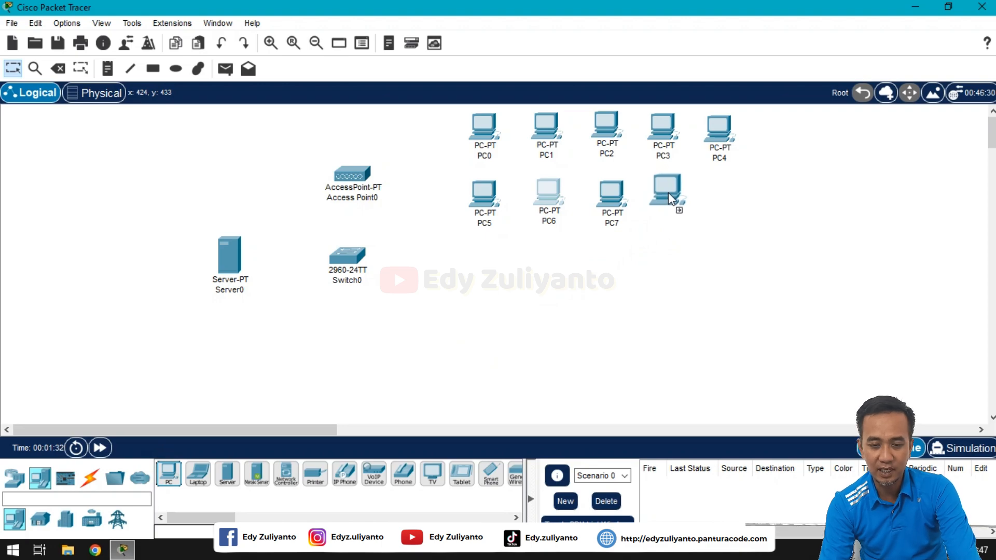
{"action": "left_click", "coordinate": [669, 192]}
{"action": "left_click", "coordinate": [170, 473]}
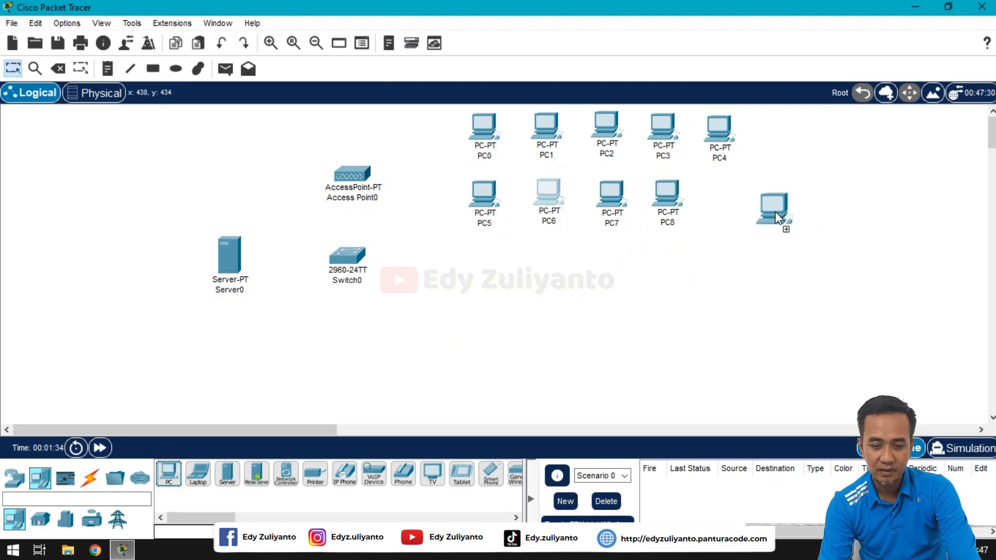
{"action": "left_click", "coordinate": [725, 203]}
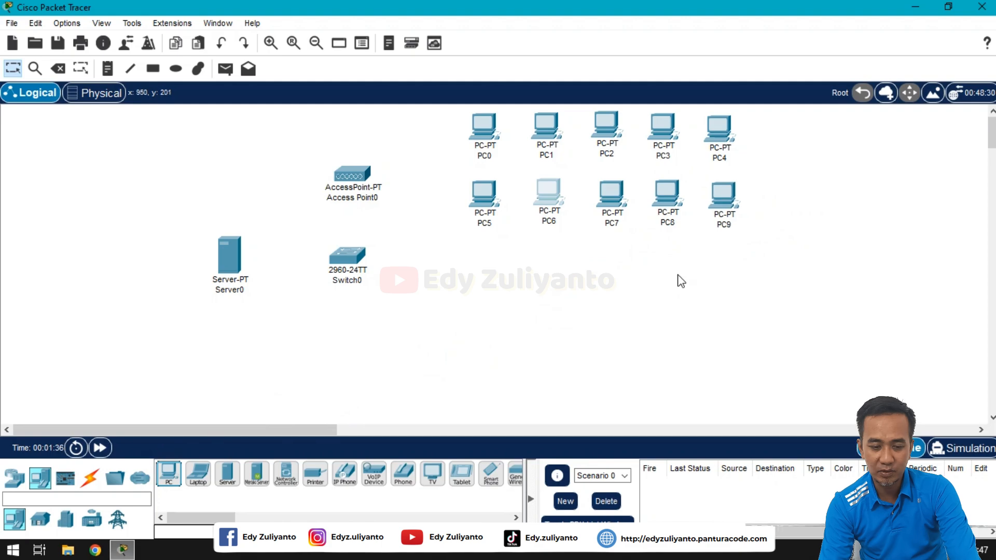
Step: Start a third row with PC10 through PC13, nudging PC12 and PC13 into line
{"action": "left_click", "coordinate": [174, 474]}
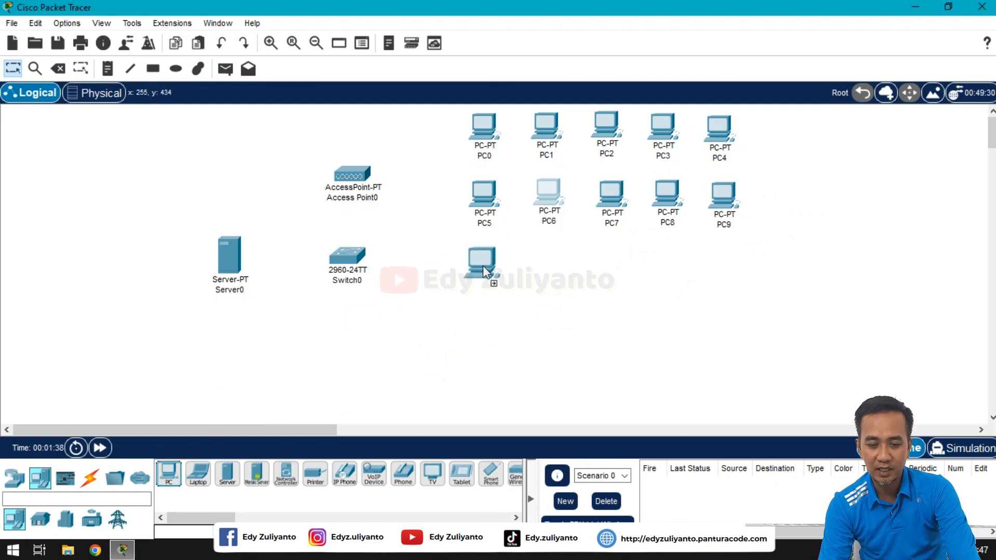
{"action": "left_click", "coordinate": [484, 265]}
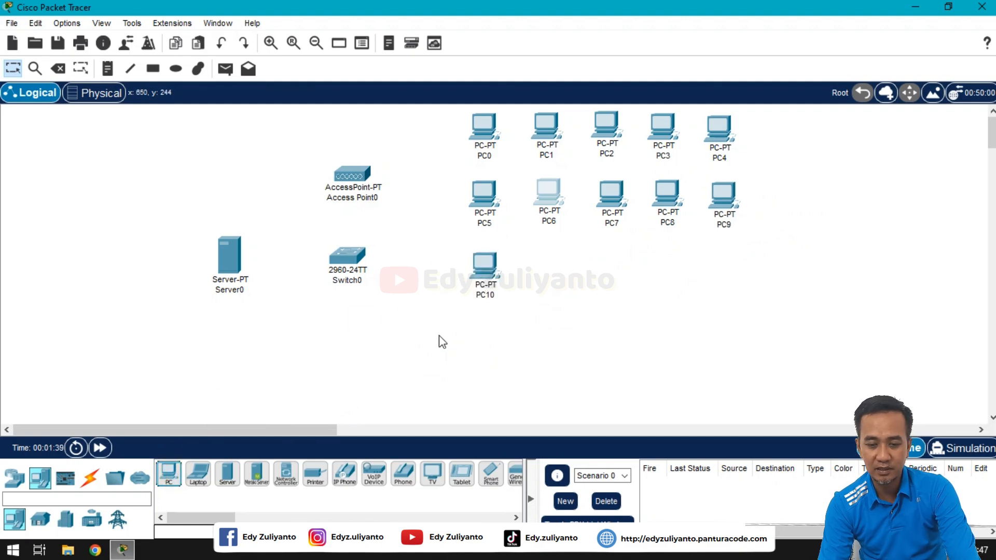
{"action": "left_click", "coordinate": [173, 479]}
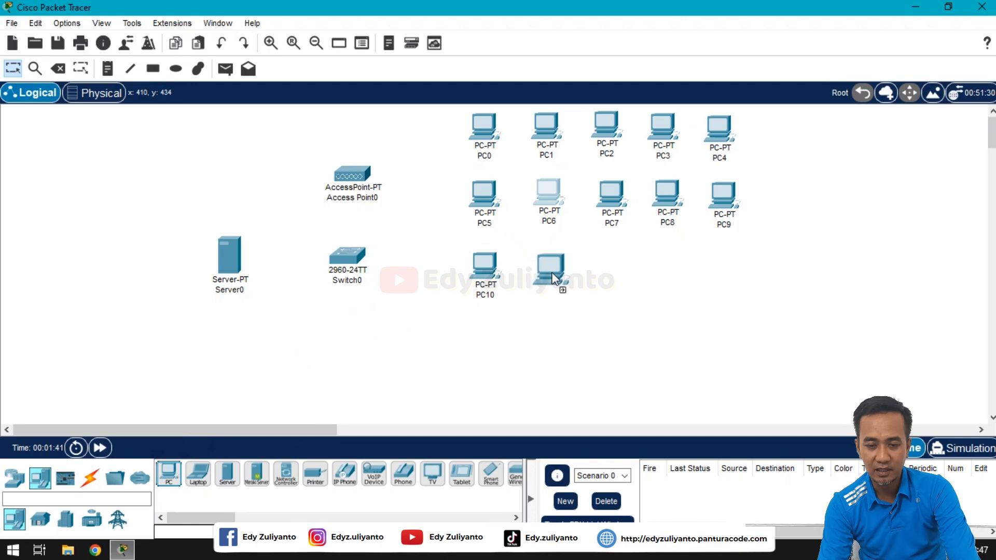
{"action": "left_click", "coordinate": [553, 275]}
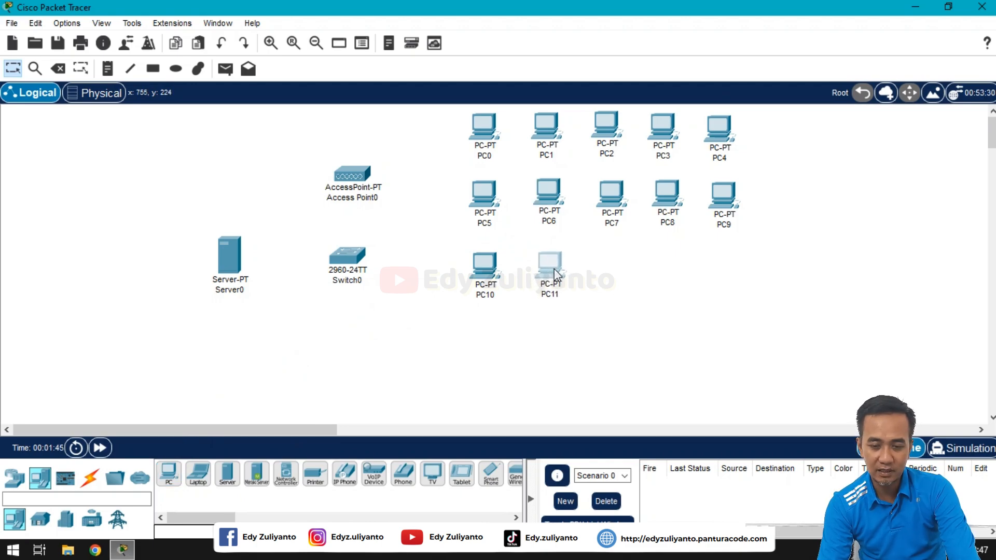
{"action": "left_click", "coordinate": [168, 472]}
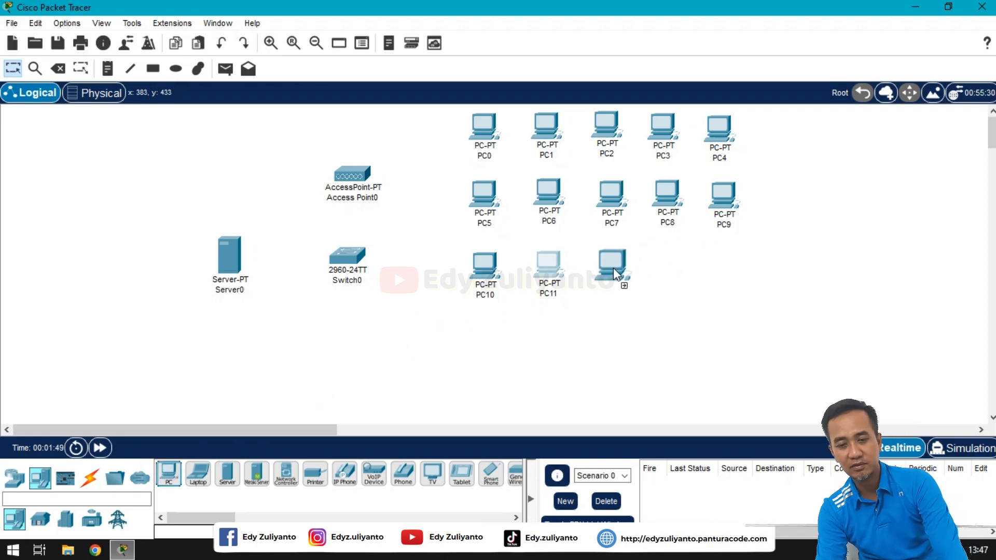
{"action": "left_click", "coordinate": [613, 267]}
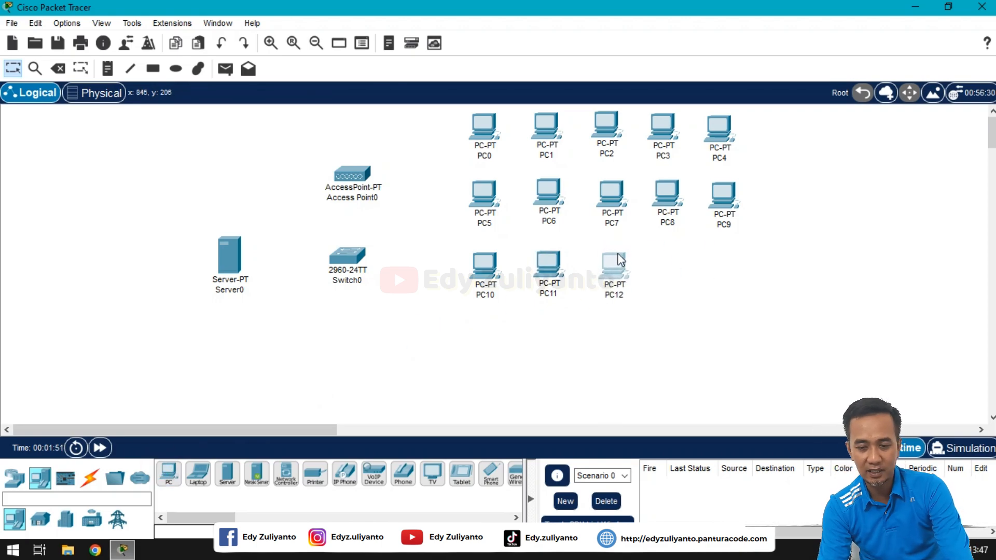
{"action": "left_click_drag", "start_coordinate": [618, 253], "coordinate": [617, 253]}
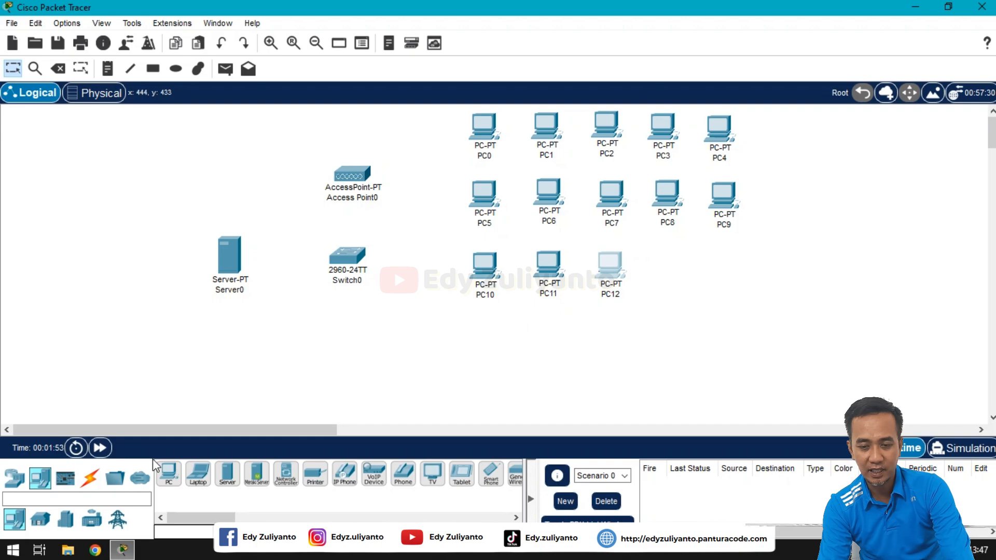
{"action": "left_click", "coordinate": [168, 472]}
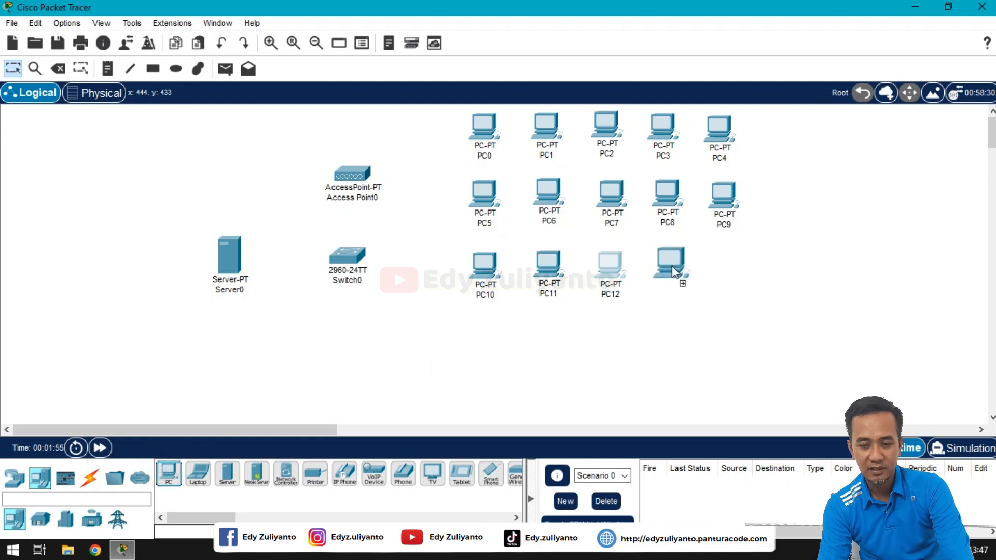
{"action": "left_click", "coordinate": [672, 269]}
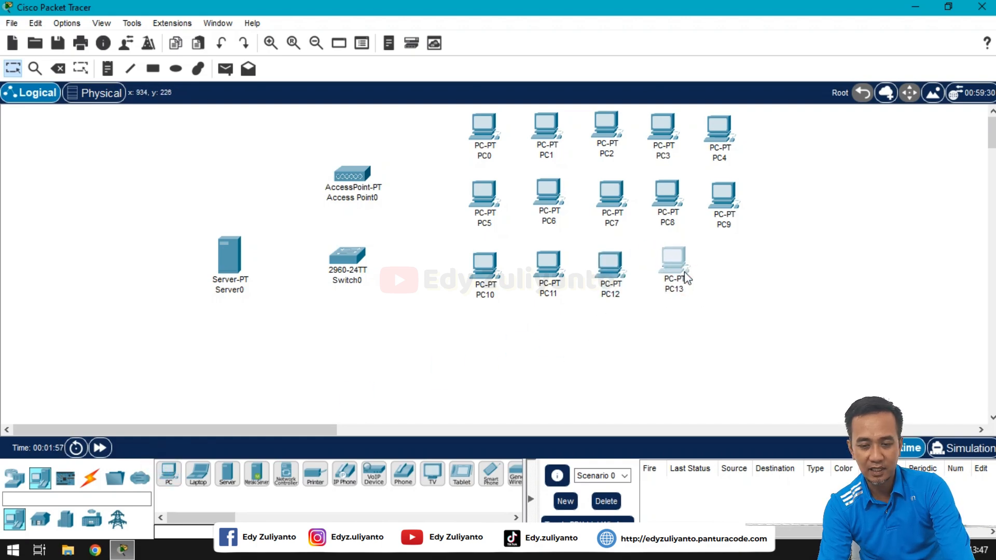
{"action": "left_click_drag", "start_coordinate": [687, 279], "coordinate": [684, 280]}
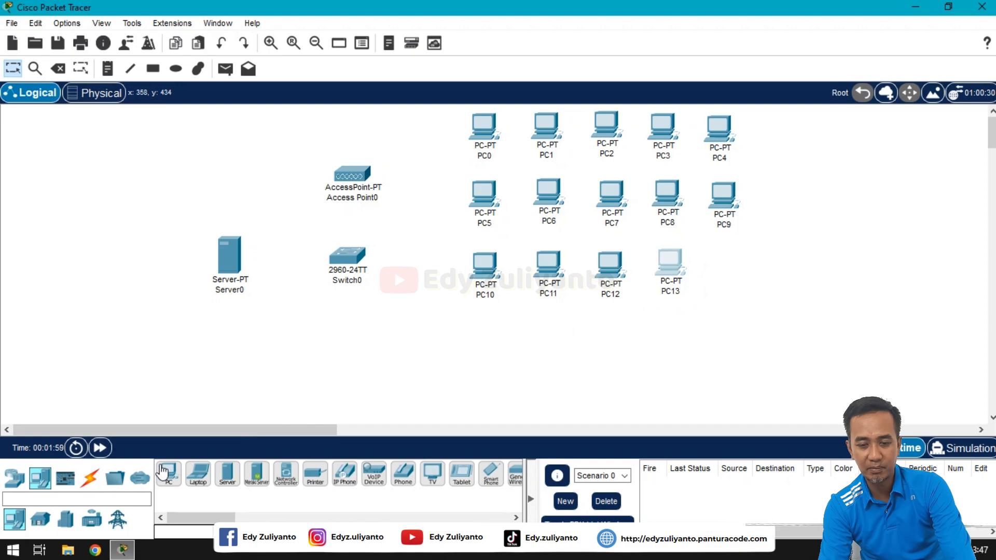
{"action": "left_click", "coordinate": [163, 472]}
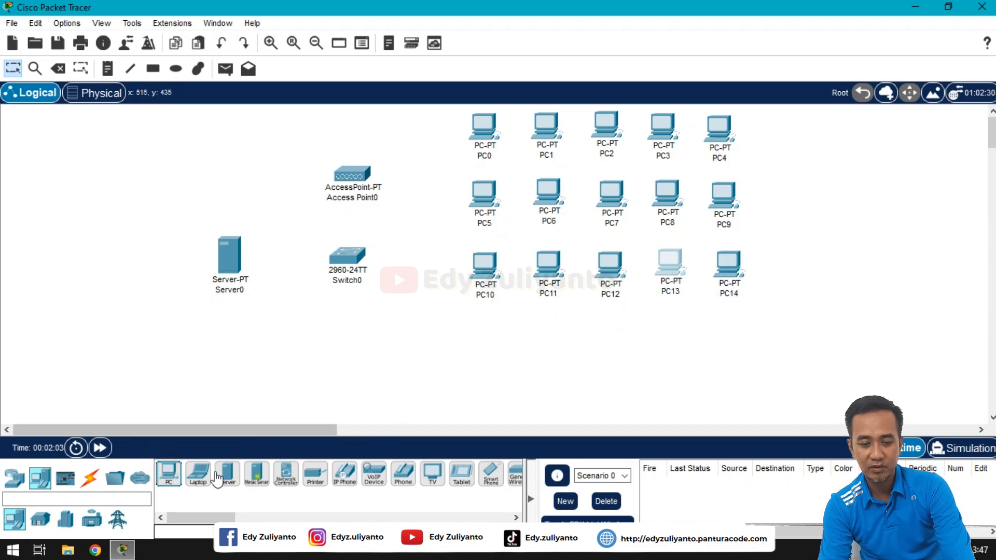
{"action": "left_click", "coordinate": [165, 473]}
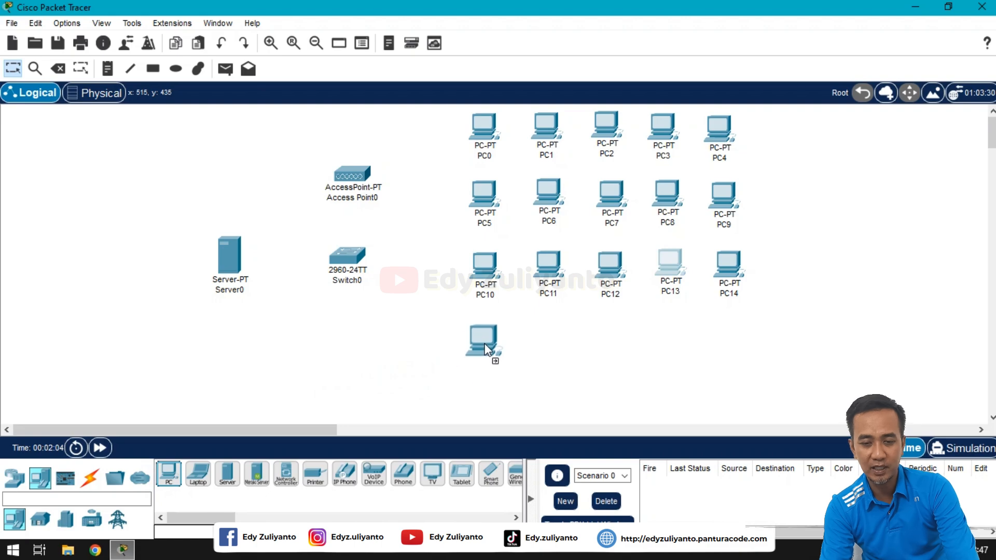
Step: Place PC15 through PC19 as a fourth row and align their positions
{"action": "left_click", "coordinate": [484, 349]}
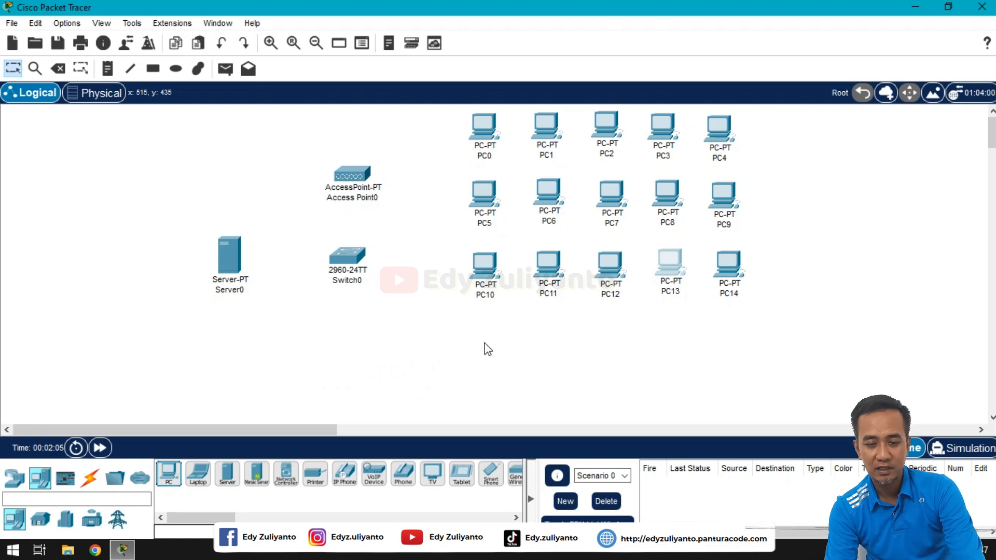
{"action": "left_click", "coordinate": [176, 474]}
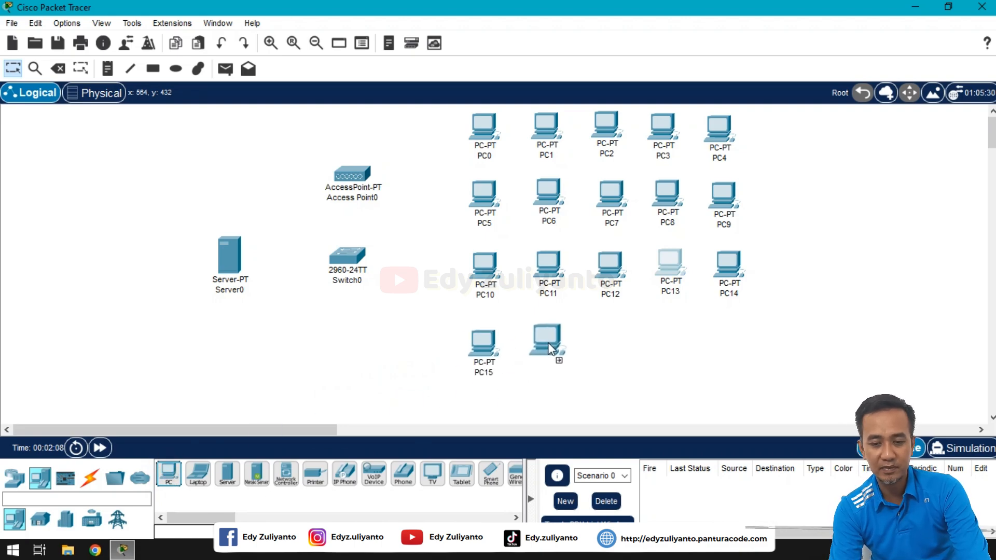
{"action": "left_click", "coordinate": [547, 344]}
{"action": "left_click", "coordinate": [167, 473]}
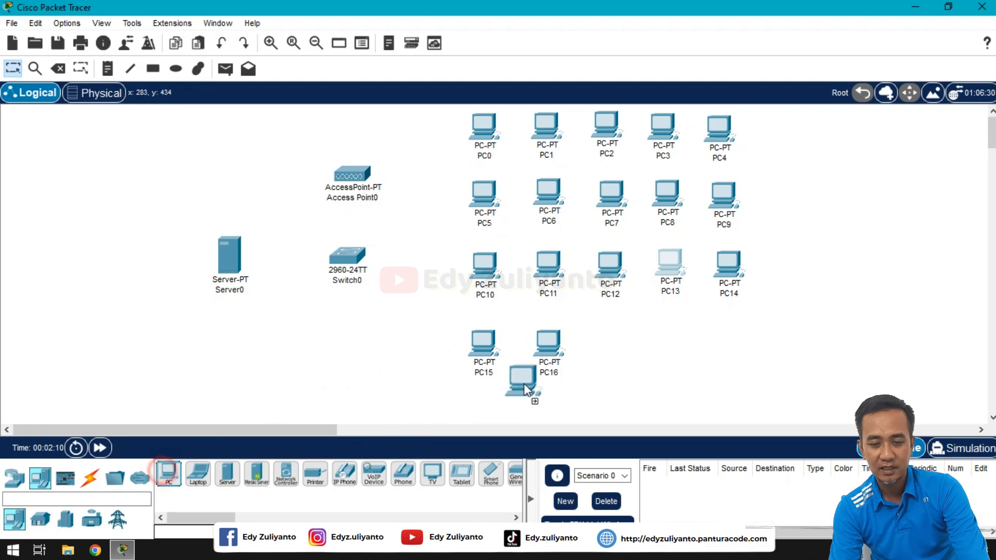
{"action": "left_click", "coordinate": [612, 345]}
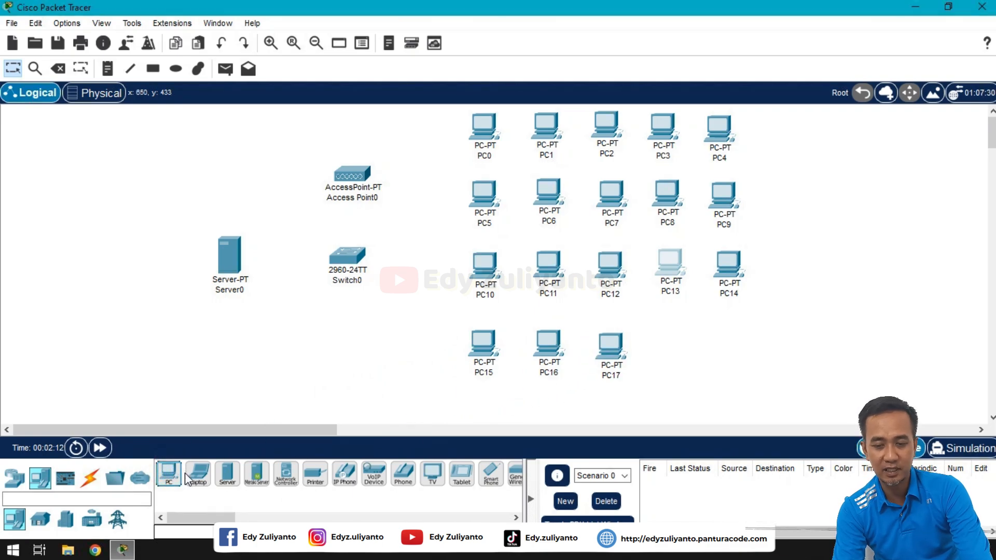
{"action": "left_click", "coordinate": [169, 473]}
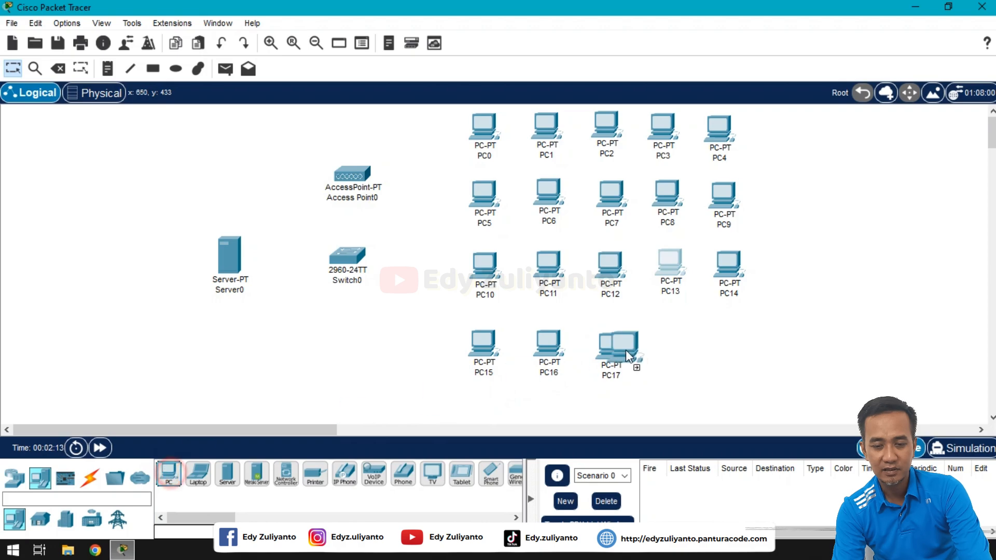
{"action": "left_click", "coordinate": [679, 351]}
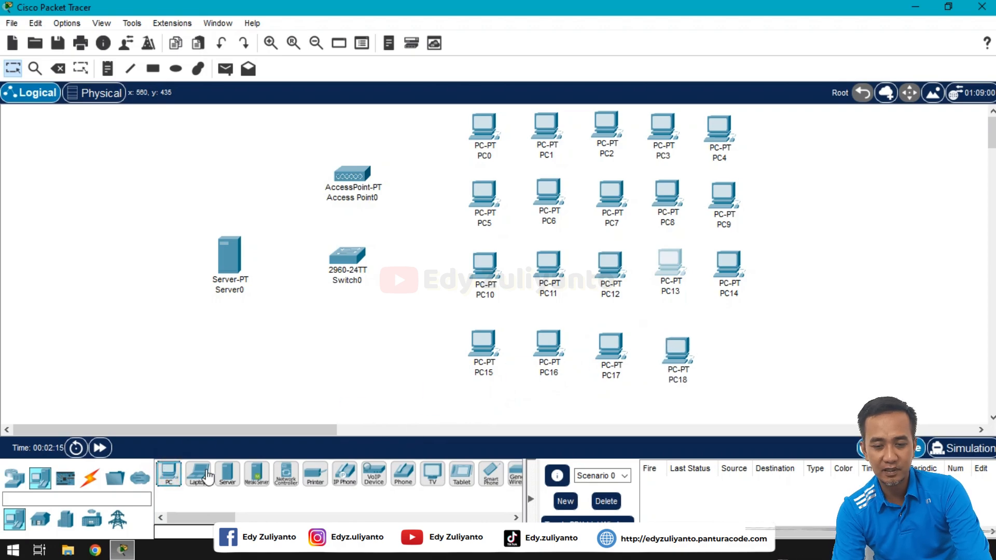
{"action": "left_click", "coordinate": [733, 341]}
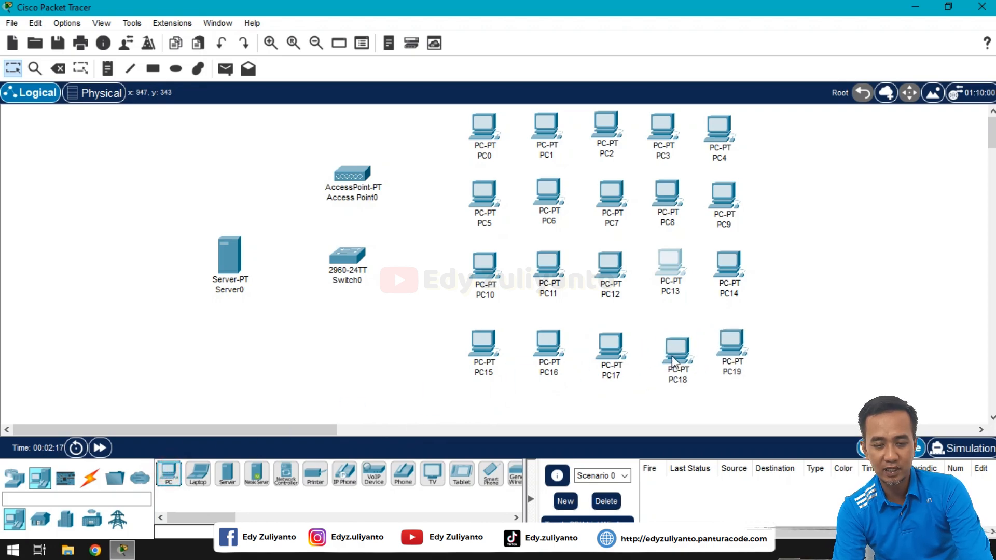
{"action": "left_click_drag", "start_coordinate": [670, 342], "coordinate": [666, 342]}
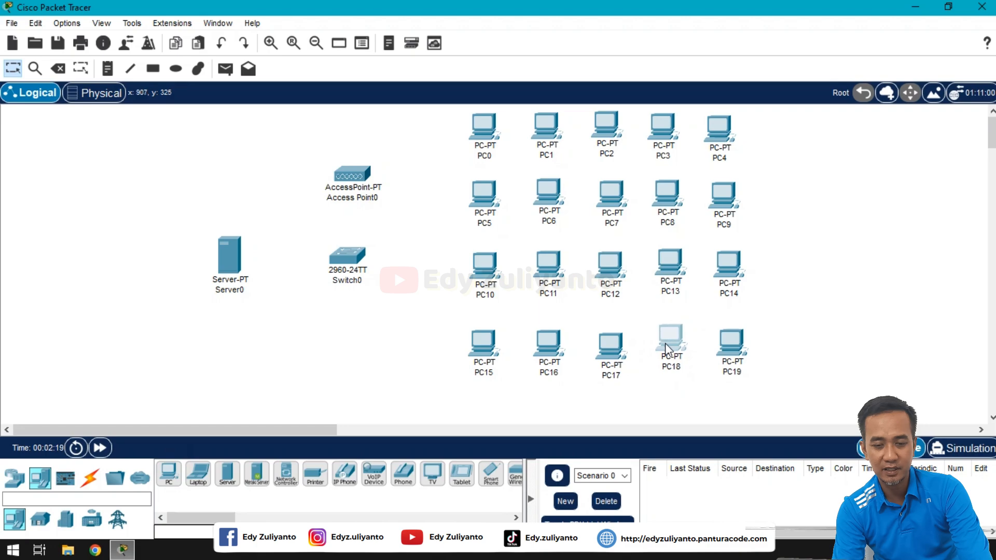
{"action": "left_click_drag", "start_coordinate": [732, 357], "coordinate": [733, 347]}
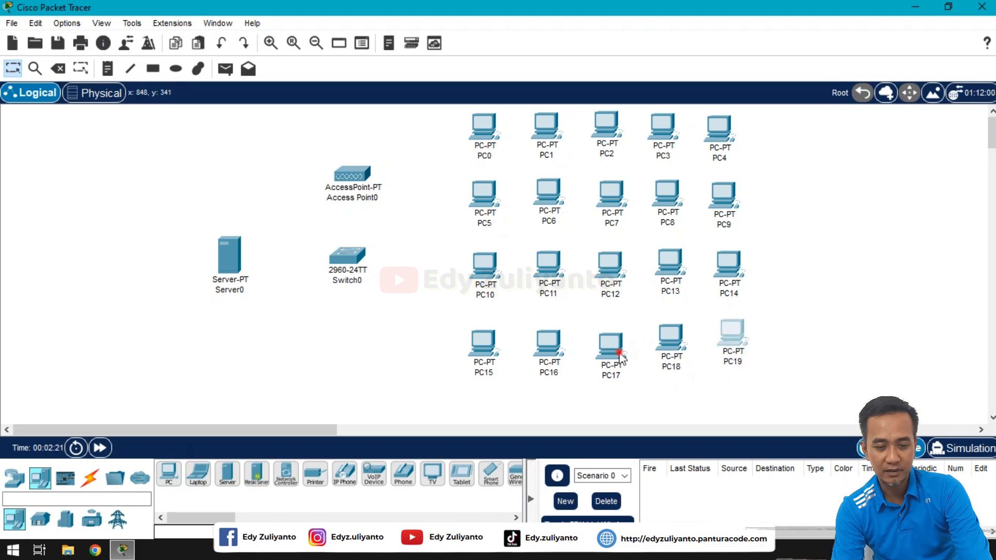
{"action": "left_click_drag", "start_coordinate": [620, 356], "coordinate": [622, 345]}
{"action": "left_click_drag", "start_coordinate": [566, 356], "coordinate": [562, 349]}
{"action": "left_click_drag", "start_coordinate": [497, 356], "coordinate": [486, 342]}
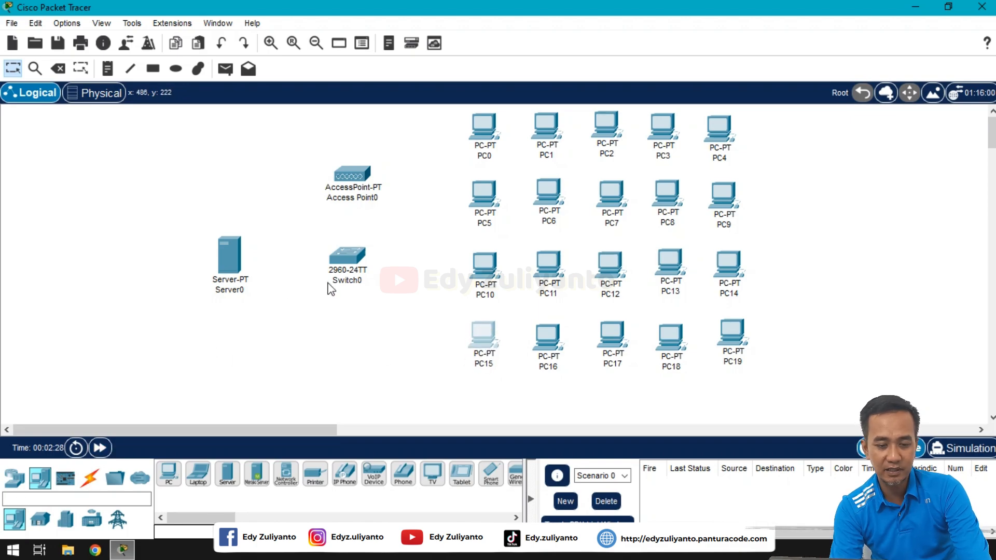
Step: Connect Server0's FastEthernet0 to Switch0 FastEthernet0/1 with a copper straight-through cable
{"action": "left_click", "coordinate": [90, 478]}
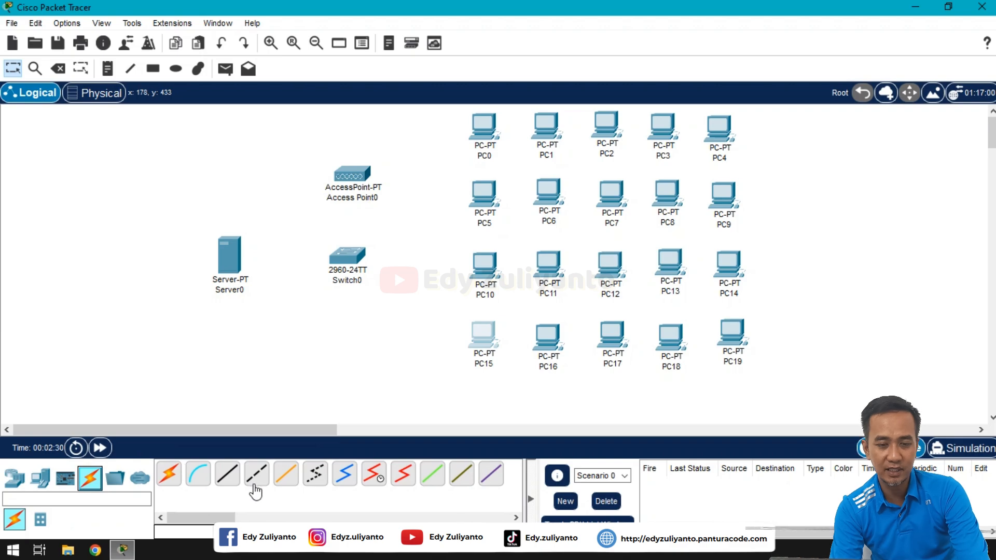
{"action": "left_click", "coordinate": [231, 482]}
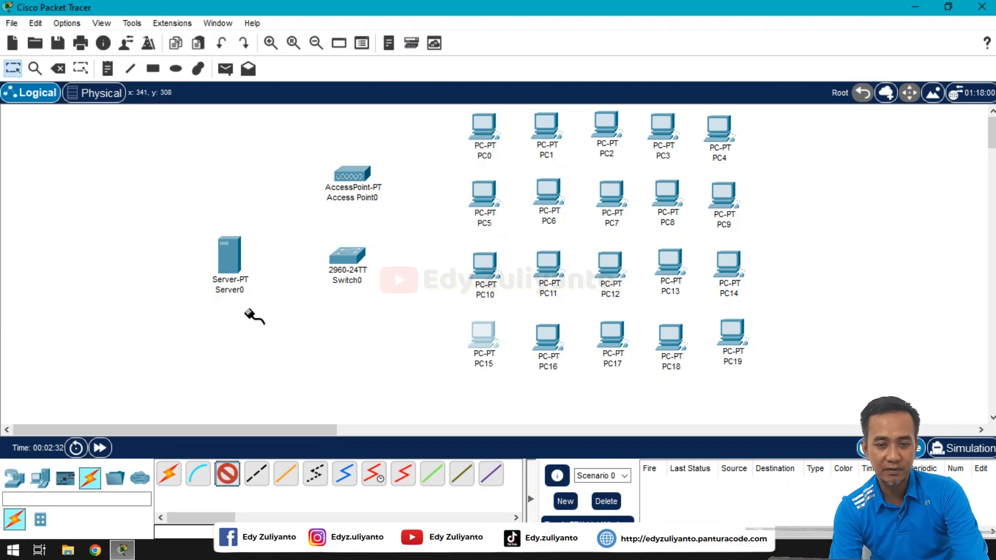
{"action": "left_click", "coordinate": [236, 265]}
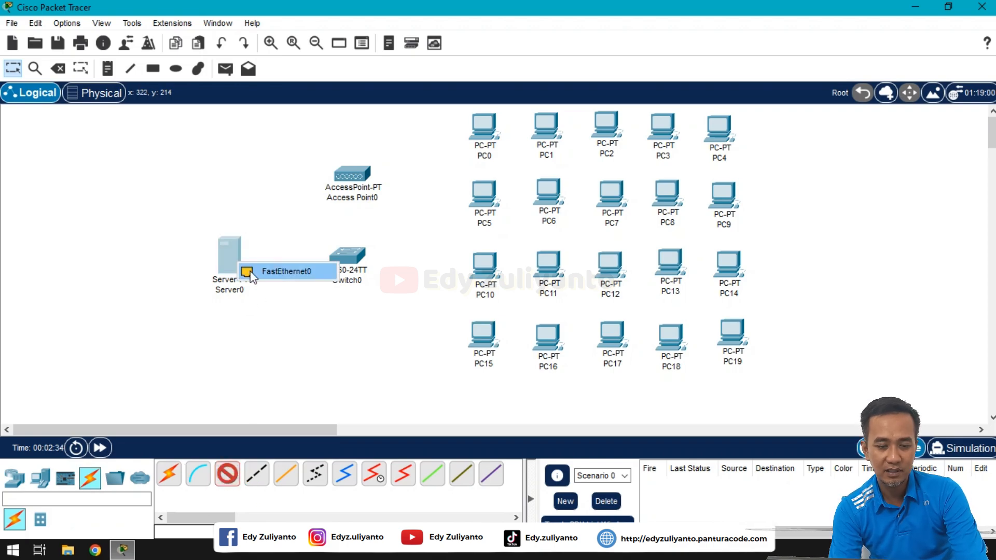
{"action": "left_click", "coordinate": [250, 271]}
{"action": "left_click", "coordinate": [347, 258]}
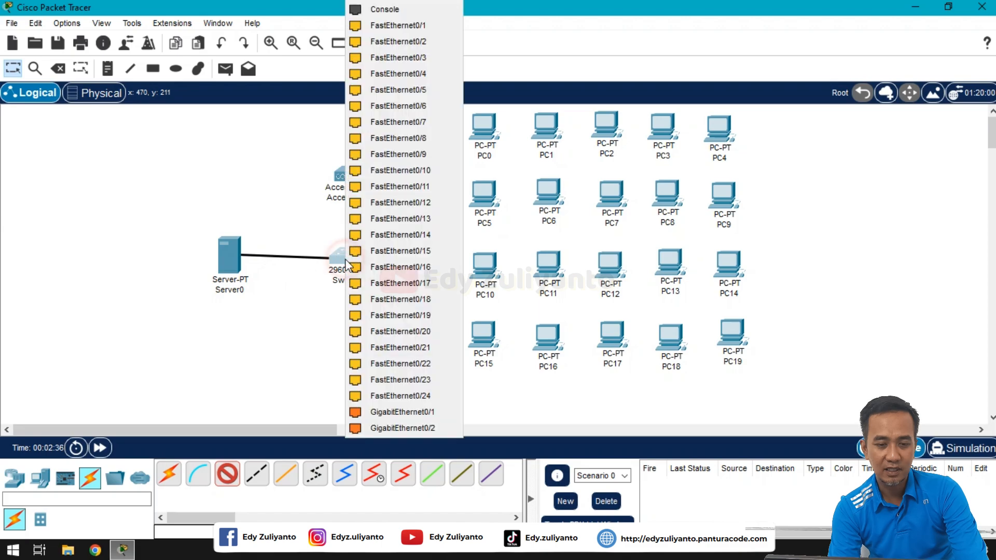
{"action": "left_click", "coordinate": [421, 26]}
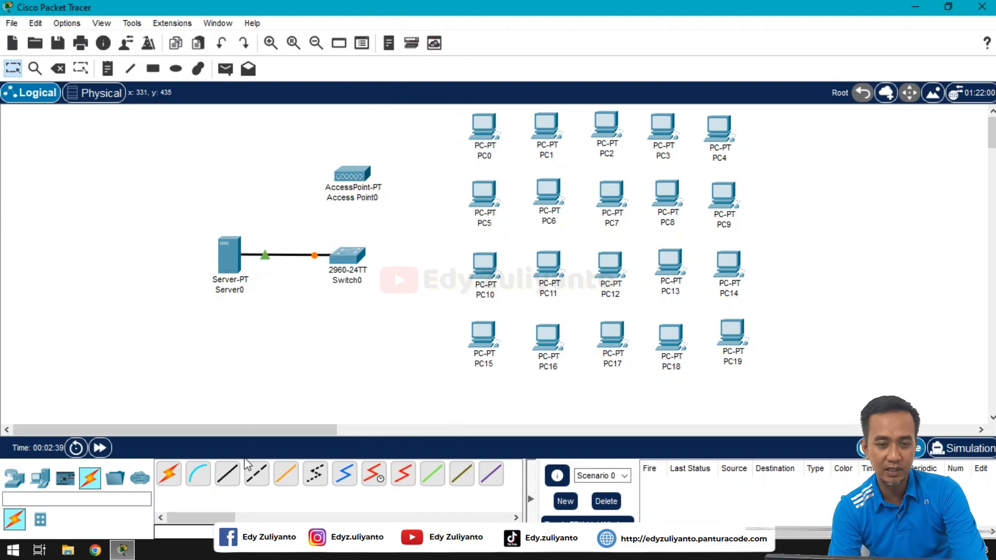
Step: Cable Access Point0 Port 0 to Switch0 FastEthernet0/2 and center the AP above the switch
{"action": "left_click", "coordinate": [229, 475]}
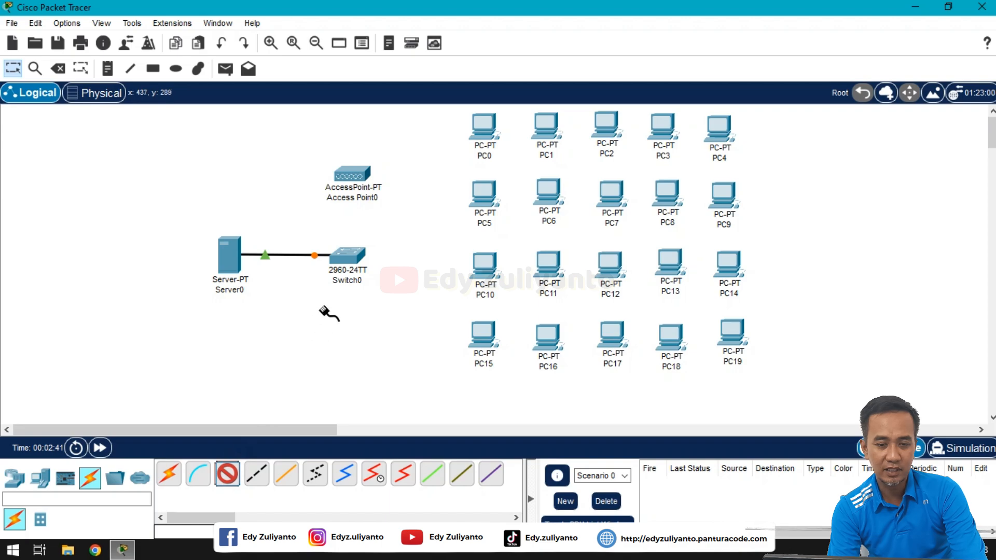
{"action": "left_click", "coordinate": [354, 178]}
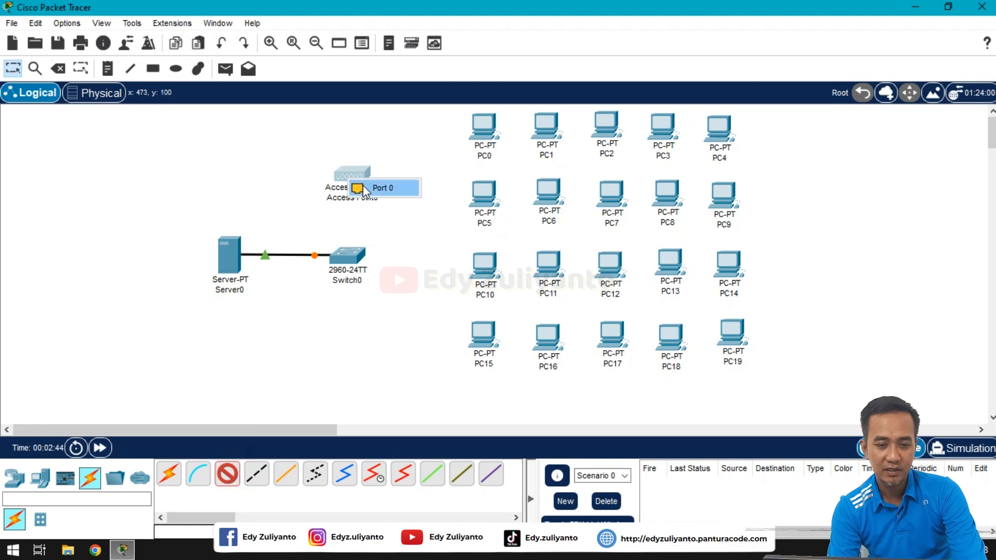
{"action": "left_click", "coordinate": [362, 186]}
{"action": "left_click", "coordinate": [350, 256]}
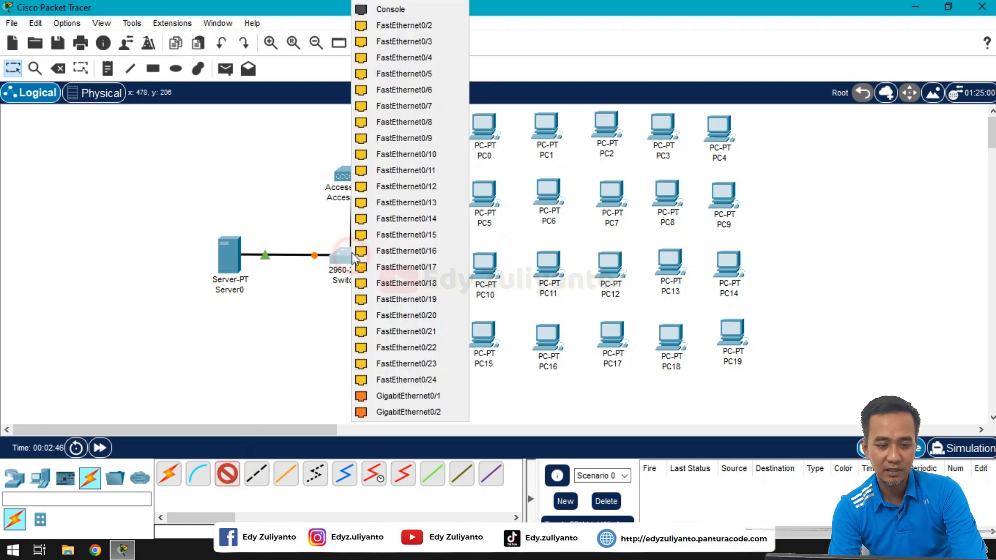
{"action": "left_click", "coordinate": [415, 30]}
{"action": "left_click_drag", "start_coordinate": [362, 179], "coordinate": [353, 176]}
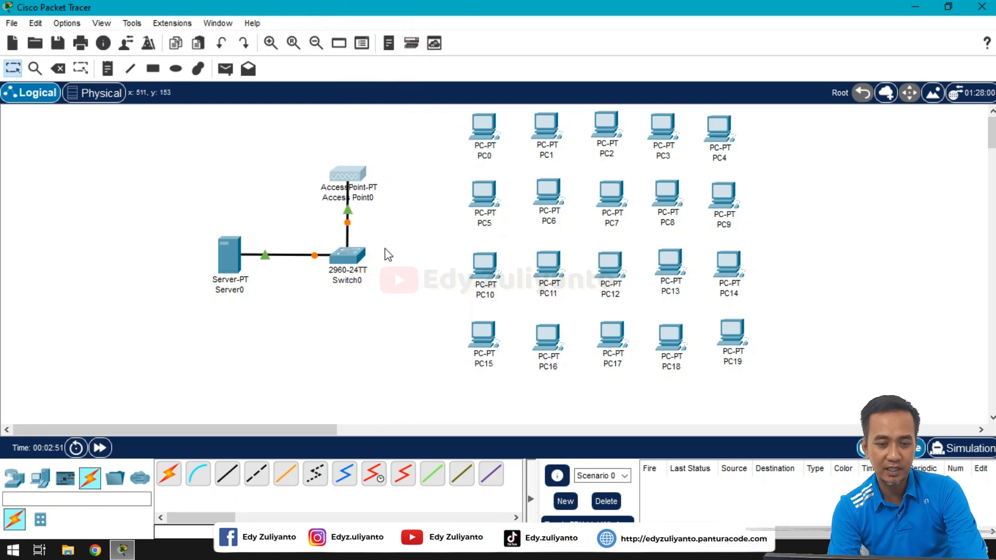
Step: Run straight-through cables from free Switch0 ports, including FastEthernet0/4, to PC0 and PC1 FastEthernet0
{"action": "left_click", "coordinate": [231, 482]}
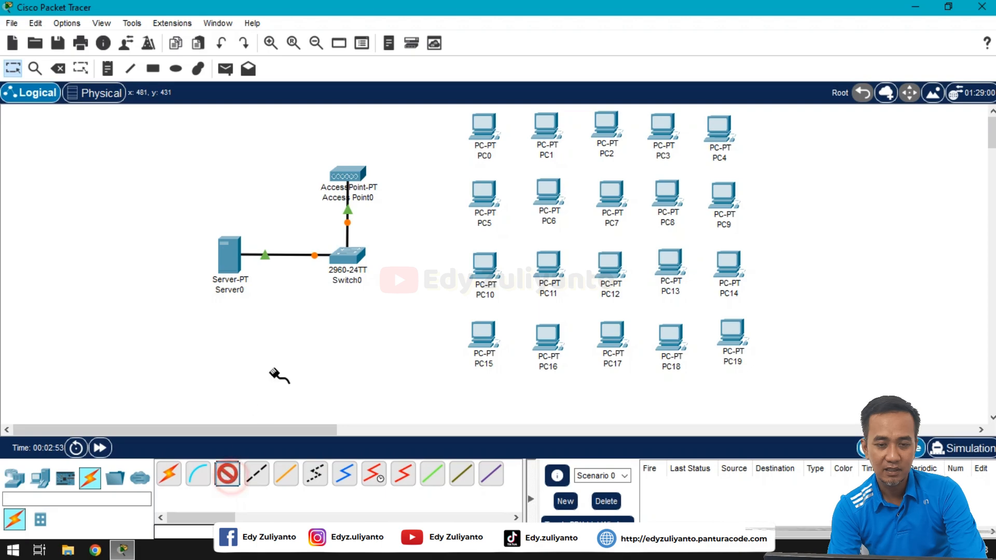
{"action": "left_click", "coordinate": [346, 259]}
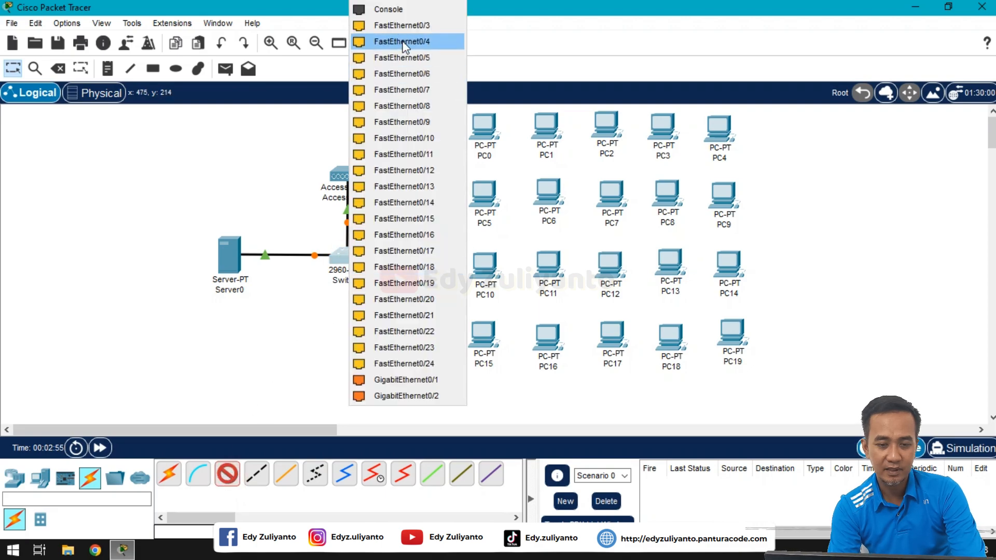
{"action": "left_click", "coordinate": [399, 25]}
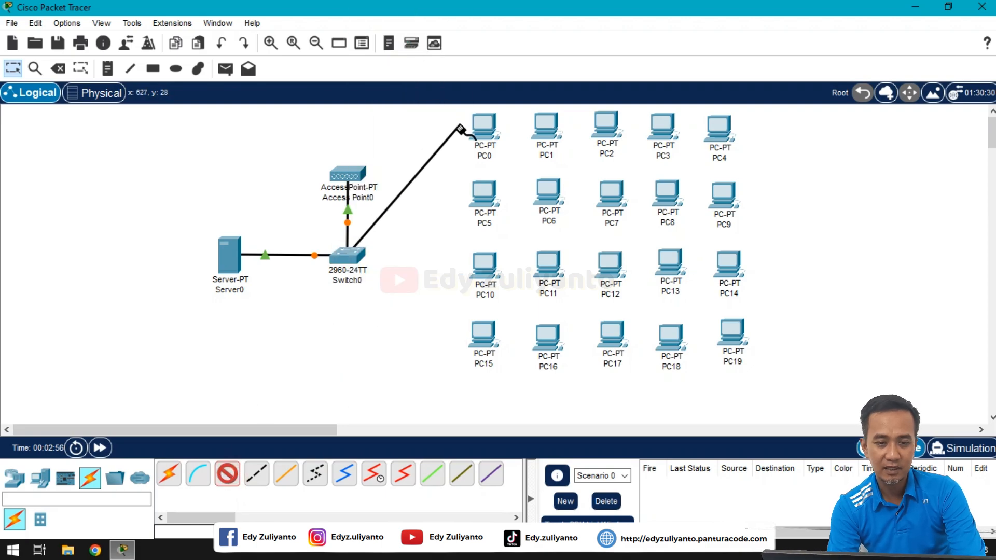
{"action": "left_click", "coordinate": [486, 130]}
{"action": "left_click", "coordinate": [524, 191]}
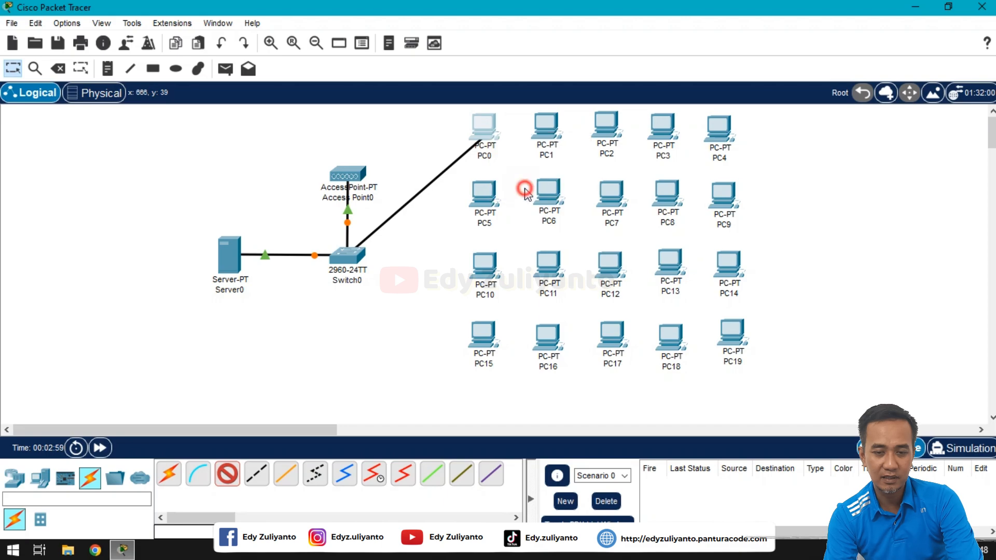
{"action": "left_click", "coordinate": [228, 476]}
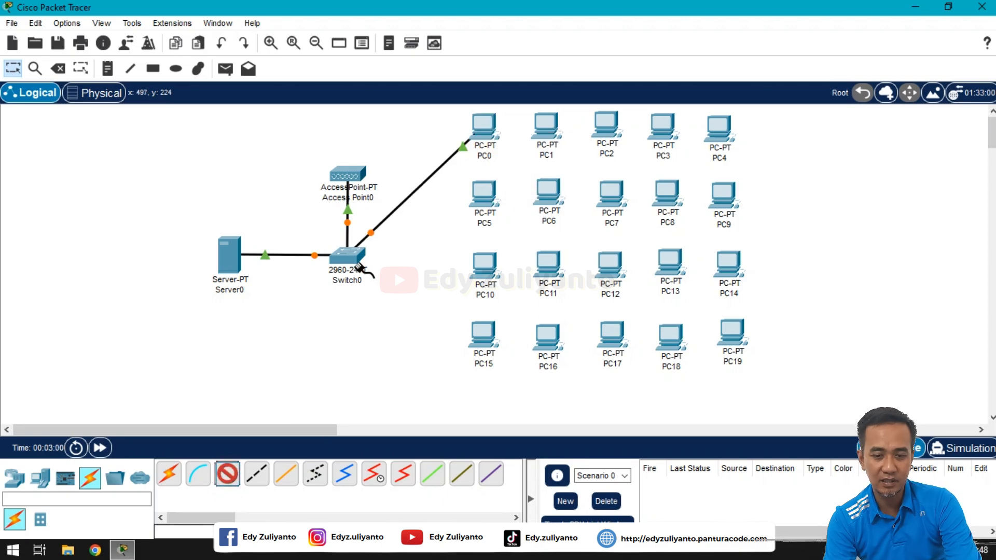
{"action": "left_click", "coordinate": [347, 257]}
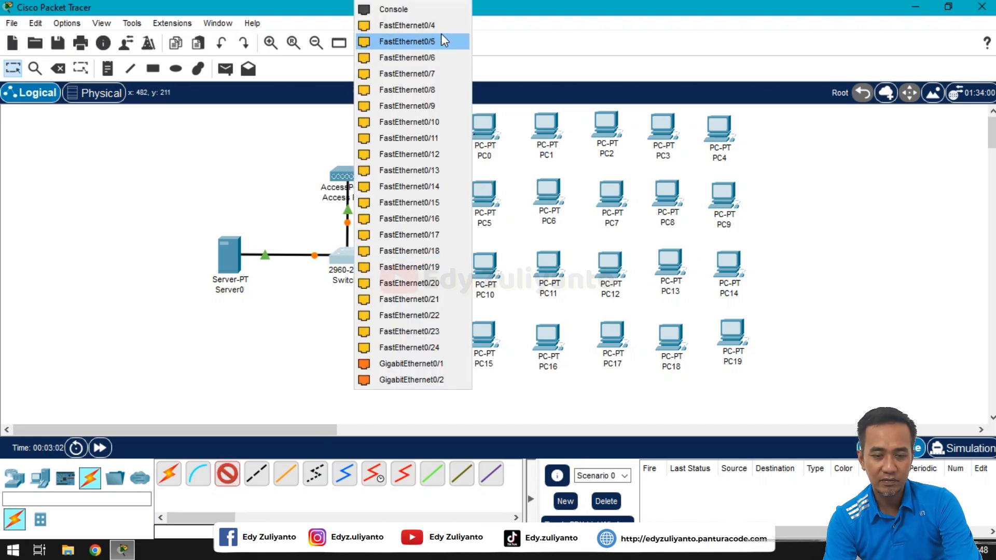
{"action": "left_click", "coordinate": [442, 31]}
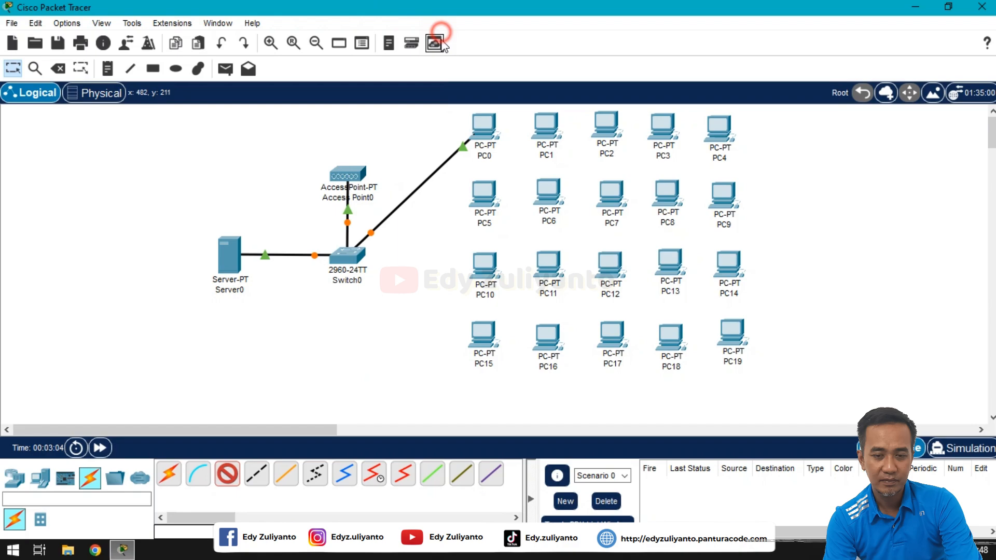
{"action": "left_click", "coordinate": [545, 124]}
{"action": "left_click", "coordinate": [596, 191]}
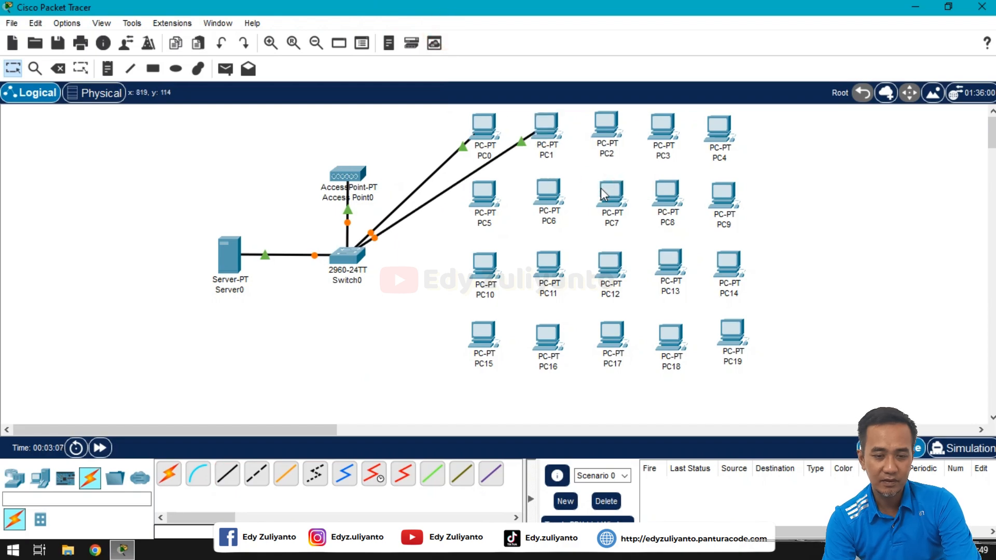
{"action": "mouse_move", "coordinate": [608, 193]}
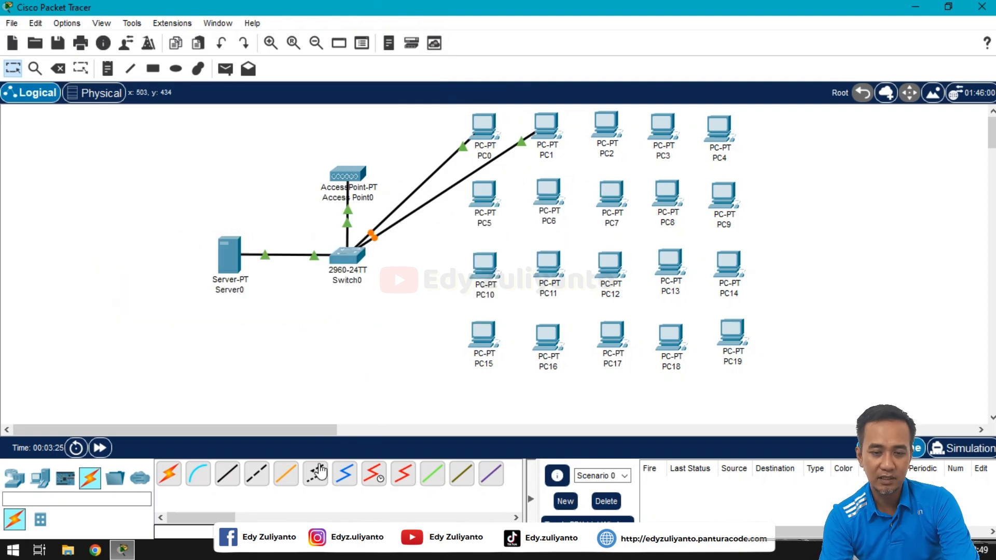
Step: Cable PC2 to Switch0 FastEthernet0/5 and PC3 to the next free switch port
{"action": "left_click", "coordinate": [227, 473]}
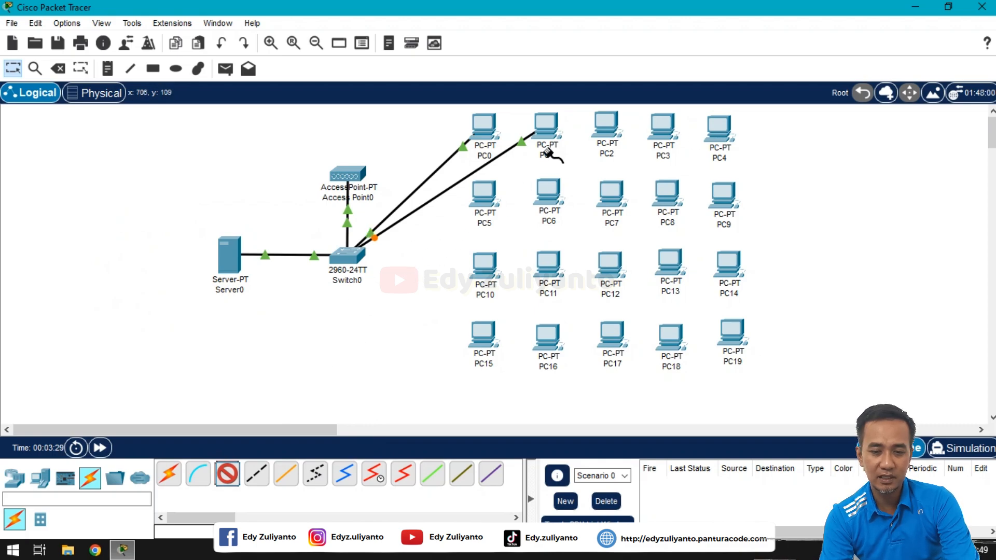
{"action": "left_click", "coordinate": [605, 134]}
{"action": "left_click", "coordinate": [651, 188]}
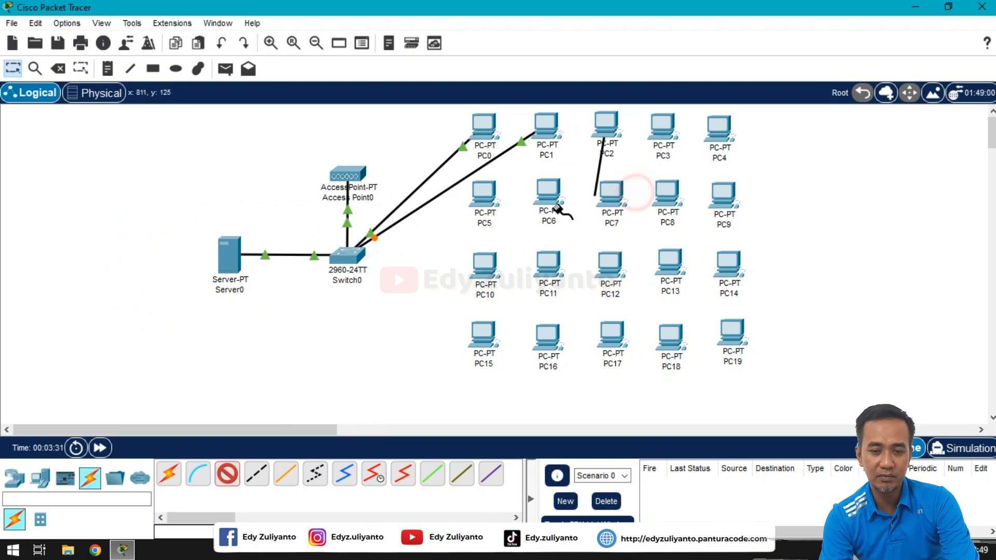
{"action": "left_click", "coordinate": [352, 255]}
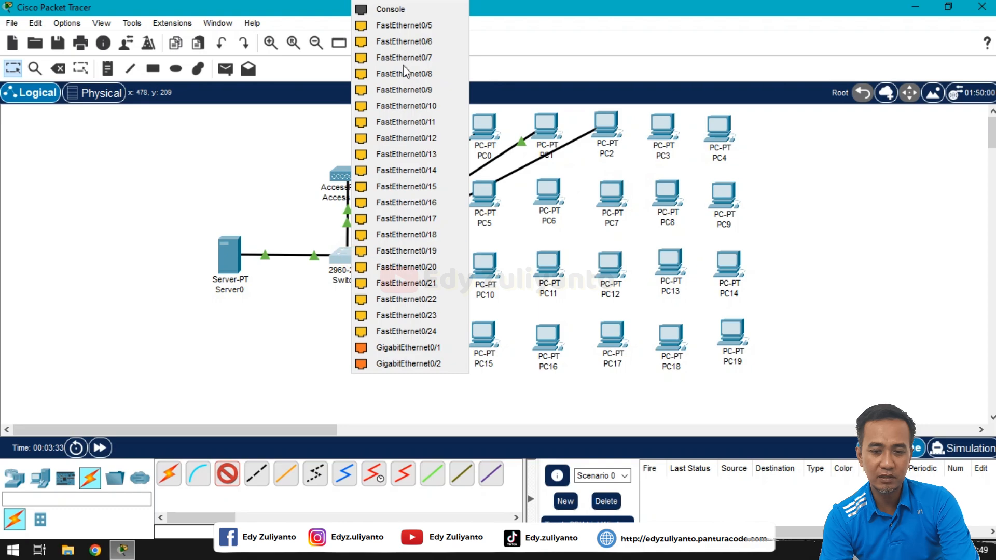
{"action": "left_click", "coordinate": [404, 26]}
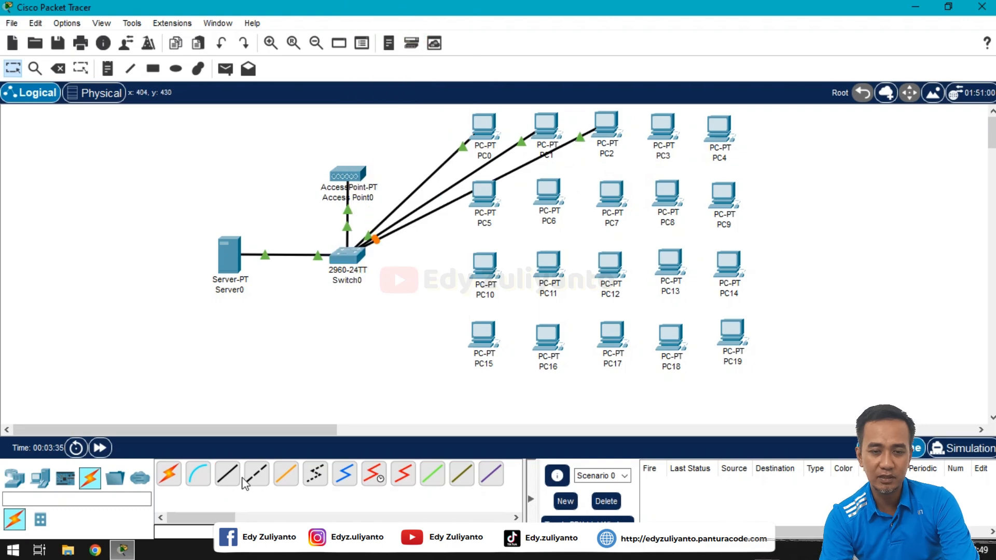
{"action": "left_click", "coordinate": [227, 473]}
{"action": "left_click", "coordinate": [658, 134]}
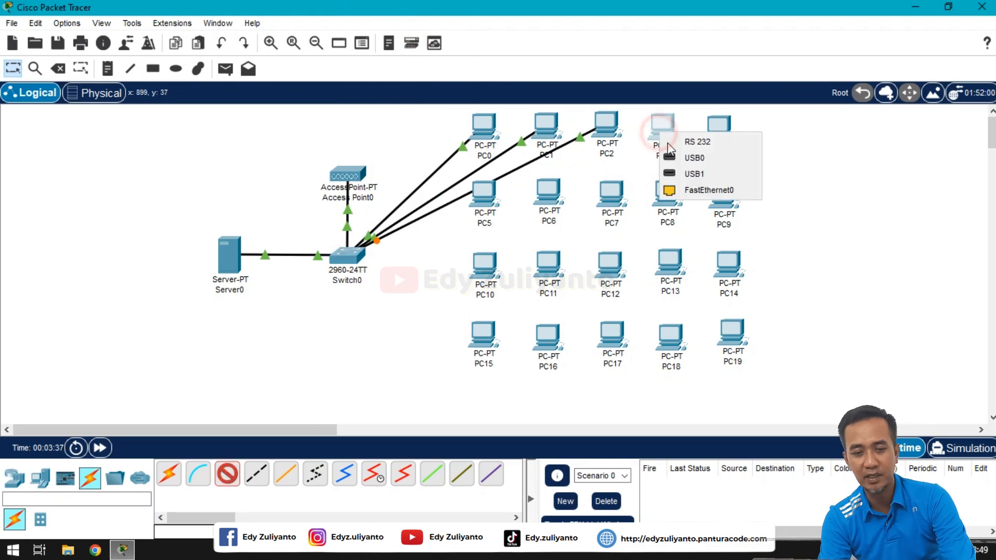
{"action": "left_click", "coordinate": [690, 192]}
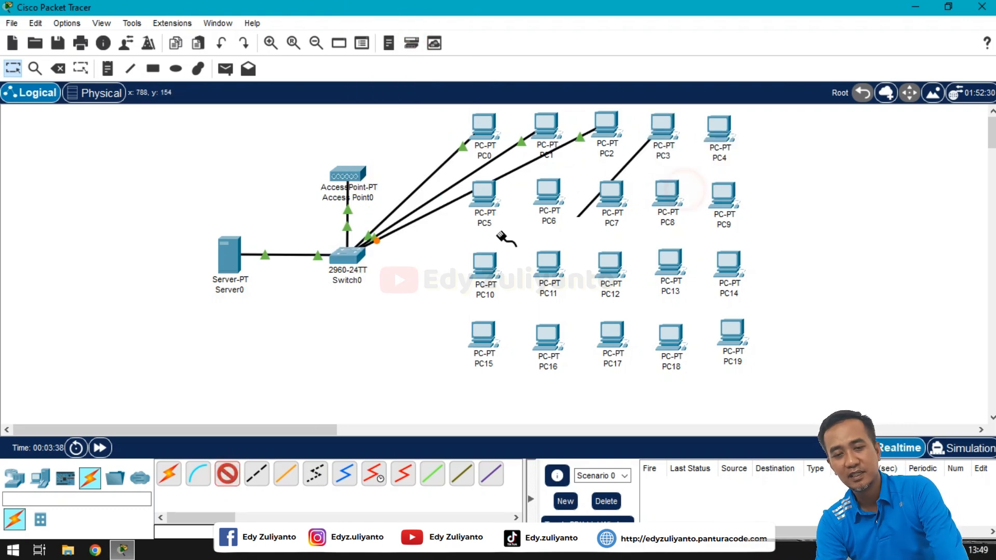
{"action": "left_click", "coordinate": [350, 255]}
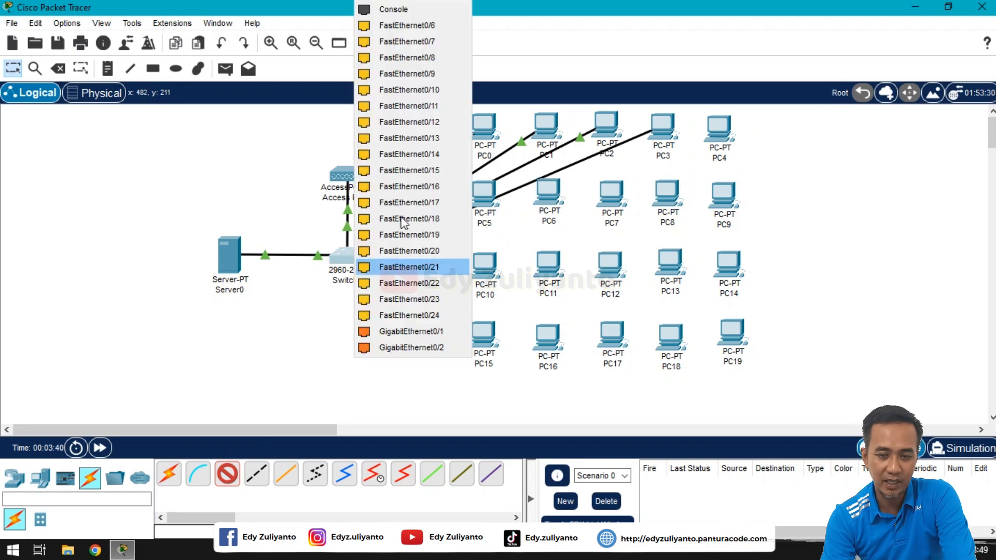
{"action": "left_click", "coordinate": [419, 28]}
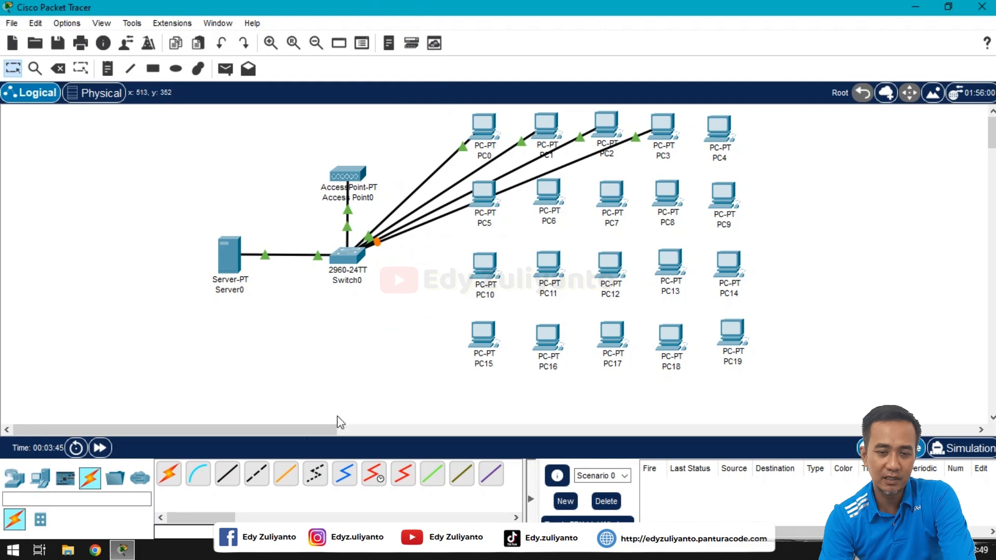
Step: Cable PC4 to Switch0 FastEthernet0/7 and PC5 to FastEthernet0/8
{"action": "left_click", "coordinate": [235, 475]}
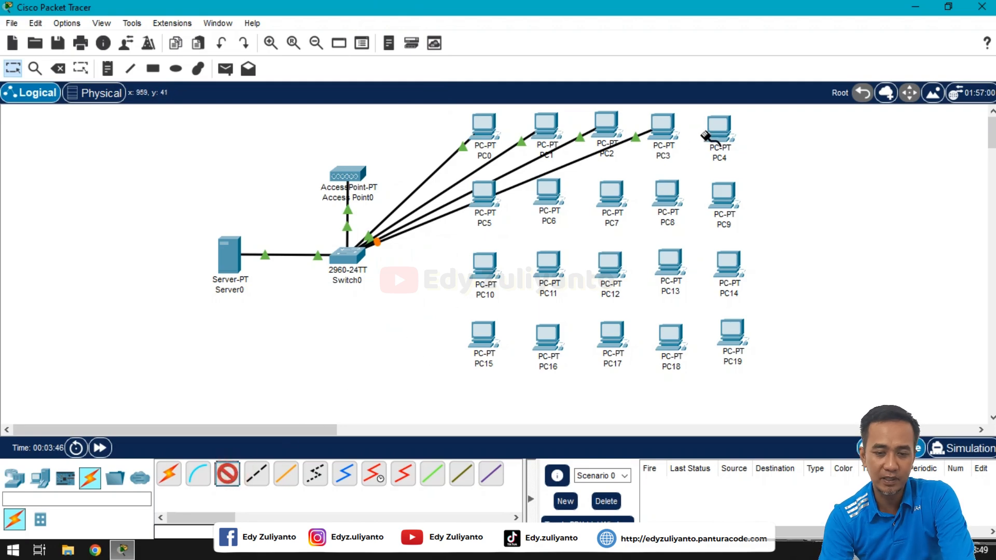
{"action": "left_click", "coordinate": [723, 137]}
{"action": "left_click", "coordinate": [762, 193]}
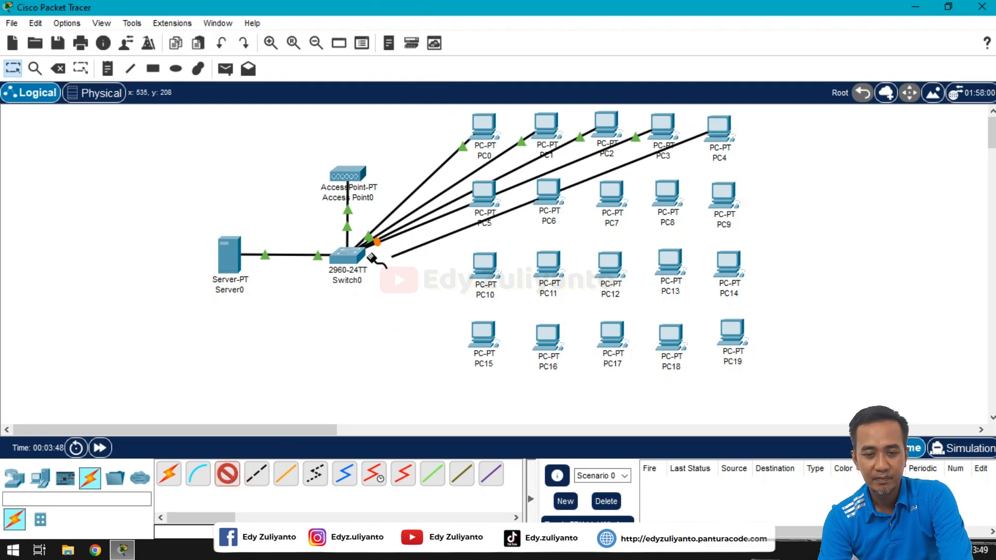
{"action": "left_click", "coordinate": [354, 258]}
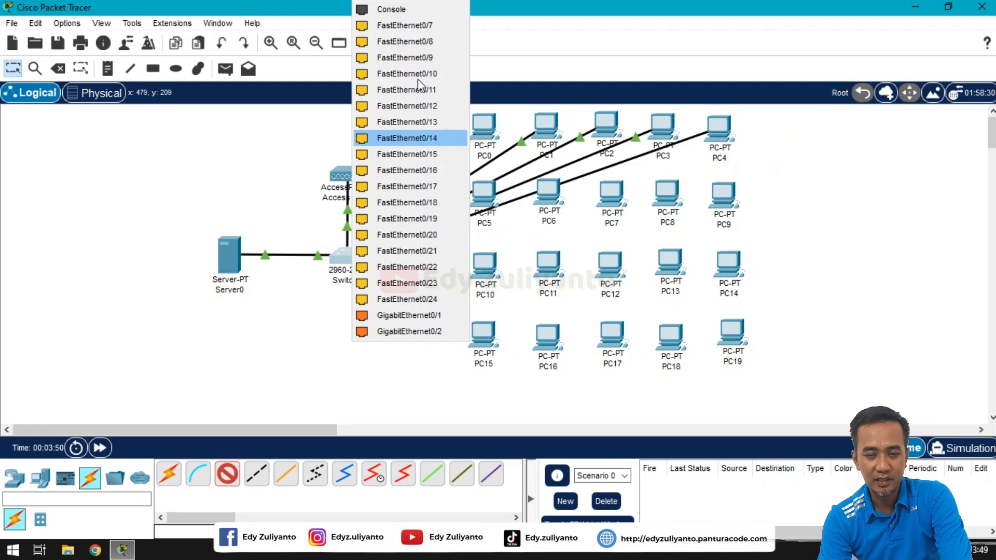
{"action": "left_click", "coordinate": [420, 26]}
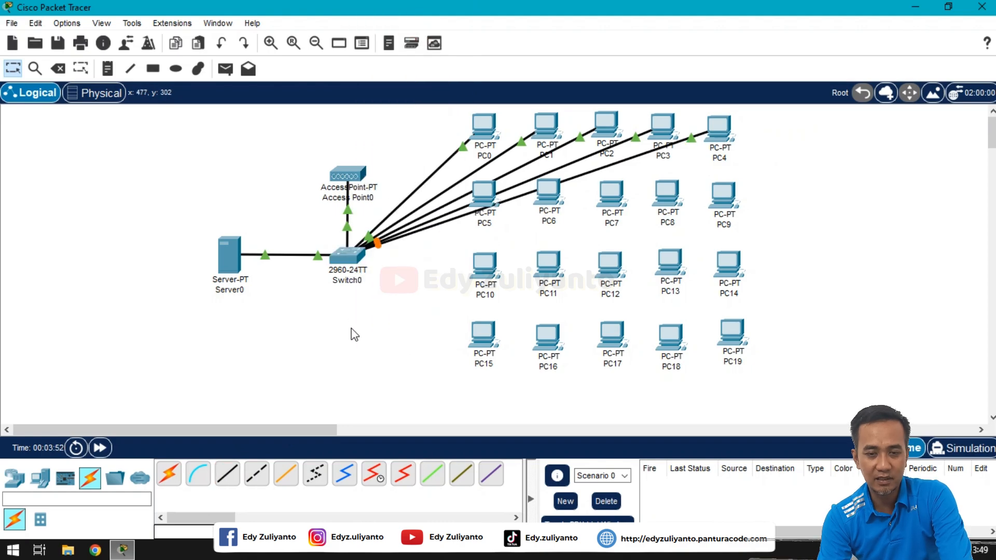
{"action": "left_click", "coordinate": [228, 473]}
{"action": "left_click", "coordinate": [484, 196]}
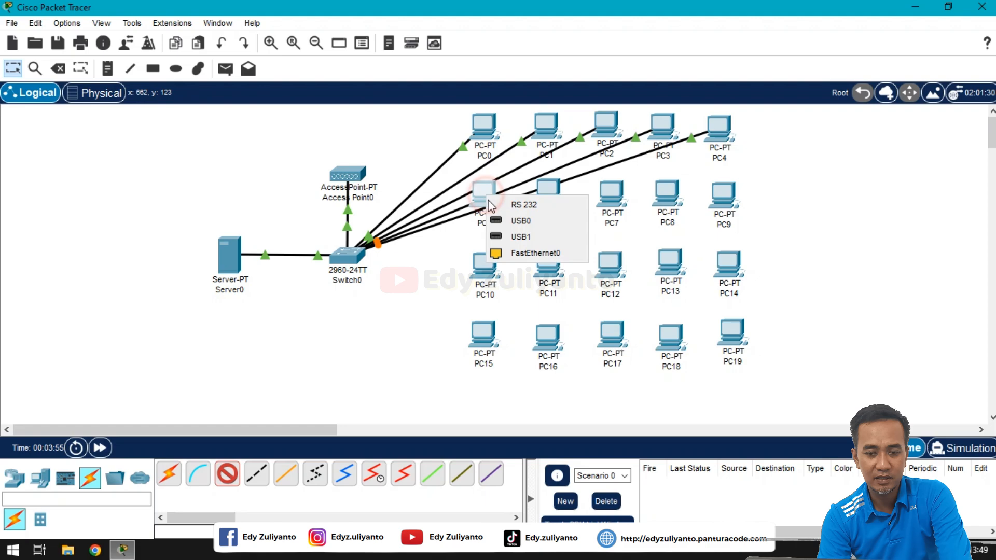
{"action": "left_click", "coordinate": [514, 252]}
{"action": "left_click", "coordinate": [349, 258]}
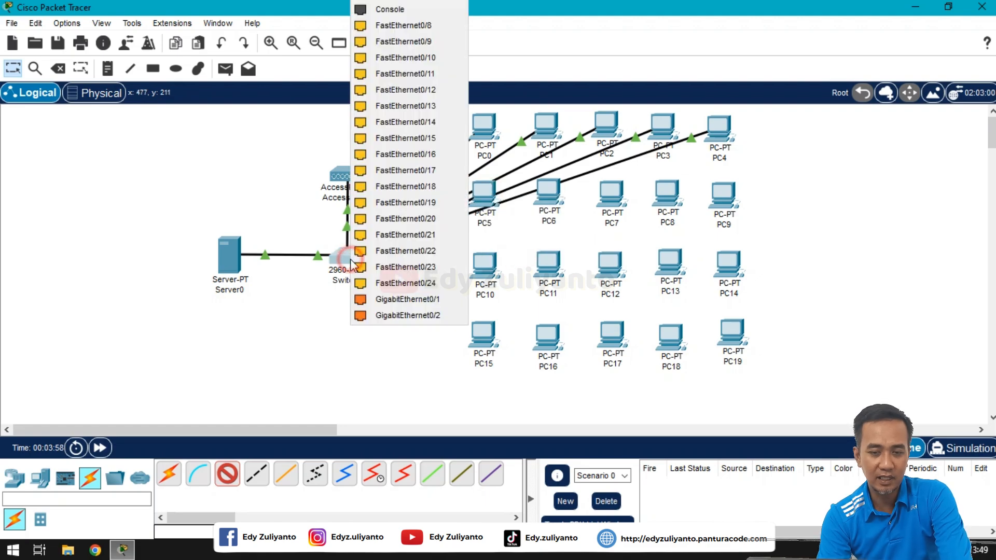
{"action": "left_click", "coordinate": [403, 26]}
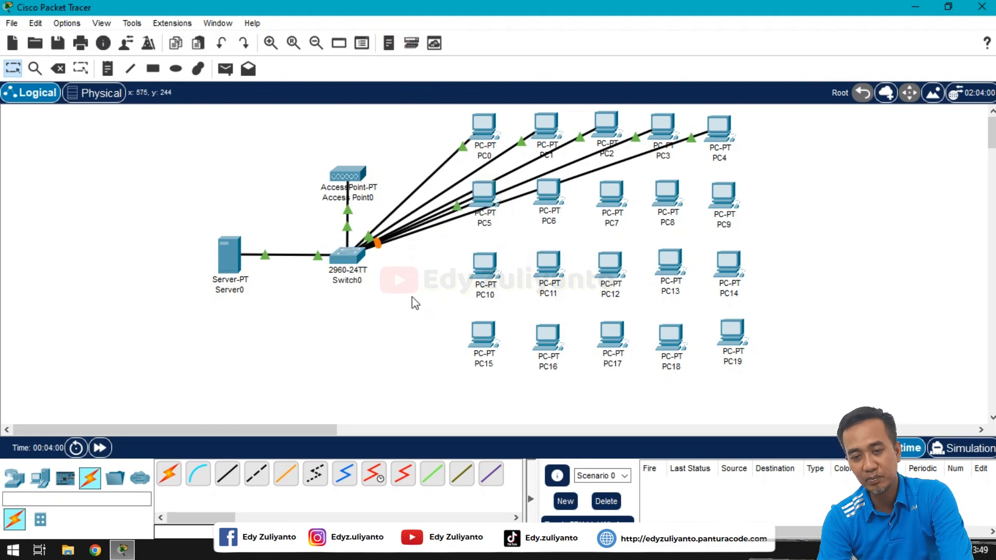
Step: Cable PC6 to Switch0 FastEthernet0/9 and PC7 to FastEthernet0/10
{"action": "left_click", "coordinate": [238, 474]}
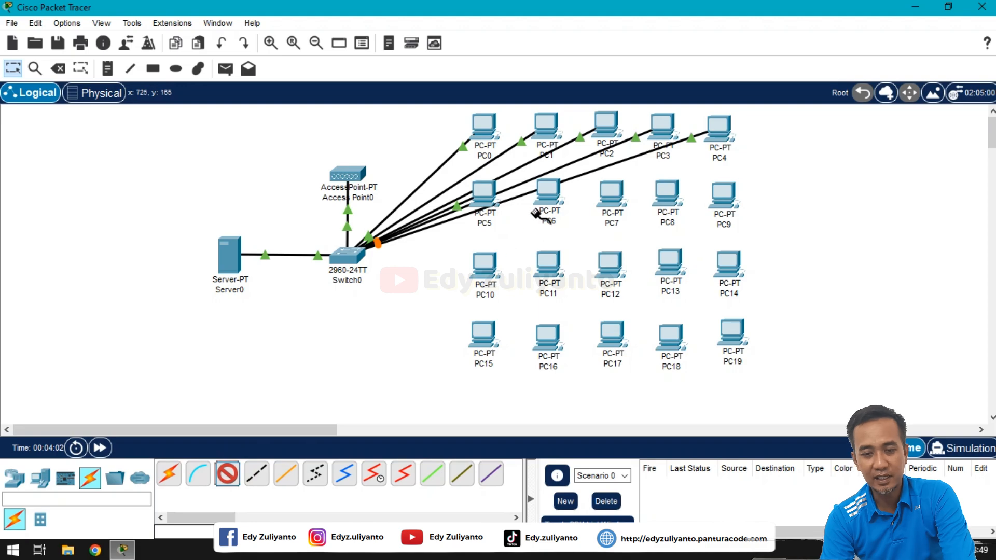
{"action": "left_click", "coordinate": [547, 202]}
{"action": "left_click", "coordinate": [589, 259]}
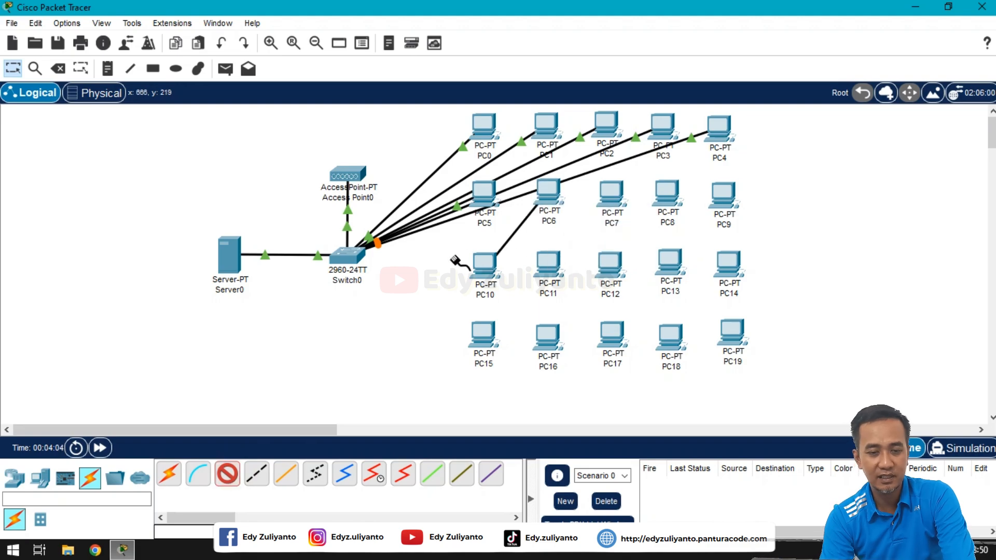
{"action": "left_click", "coordinate": [354, 257]}
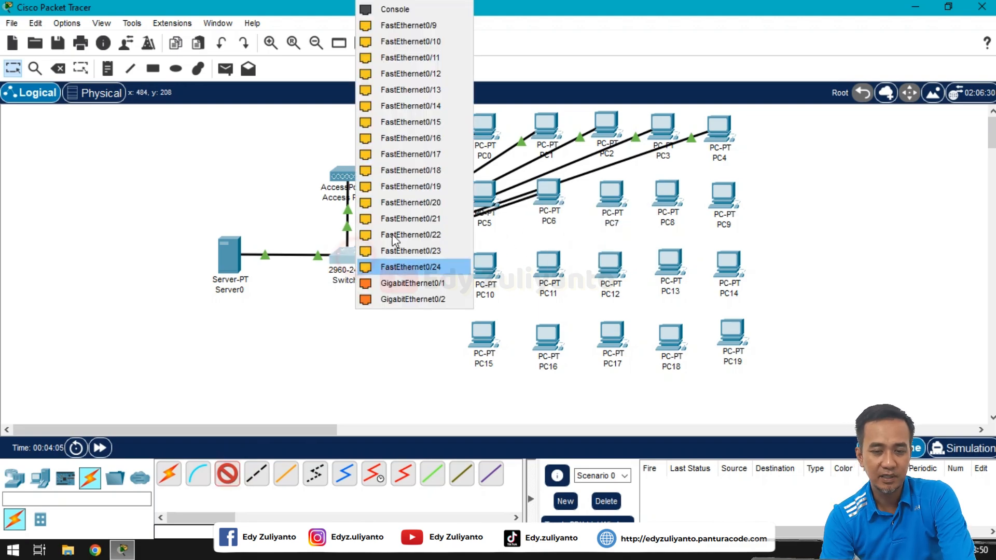
{"action": "left_click", "coordinate": [424, 25]}
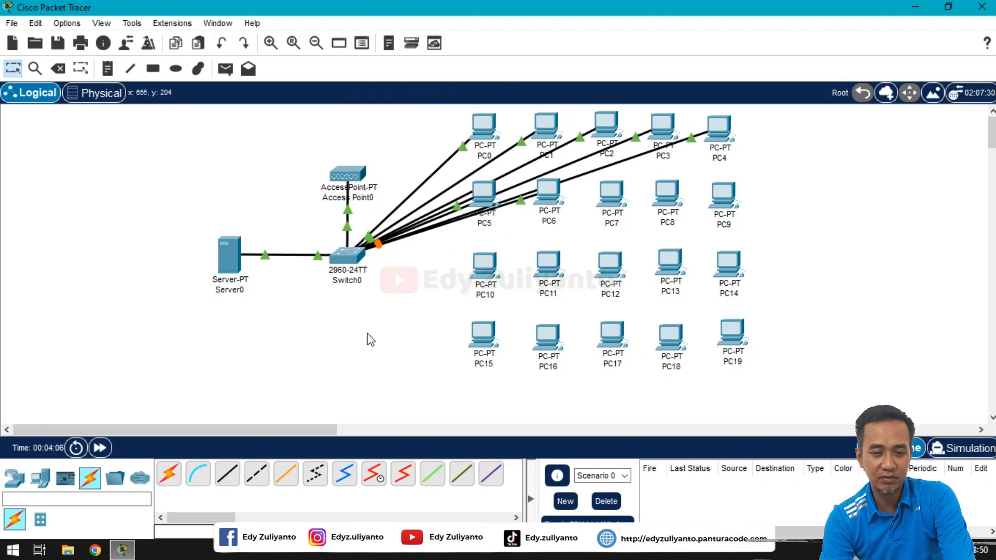
{"action": "left_click", "coordinate": [227, 474]}
{"action": "left_click", "coordinate": [612, 203]}
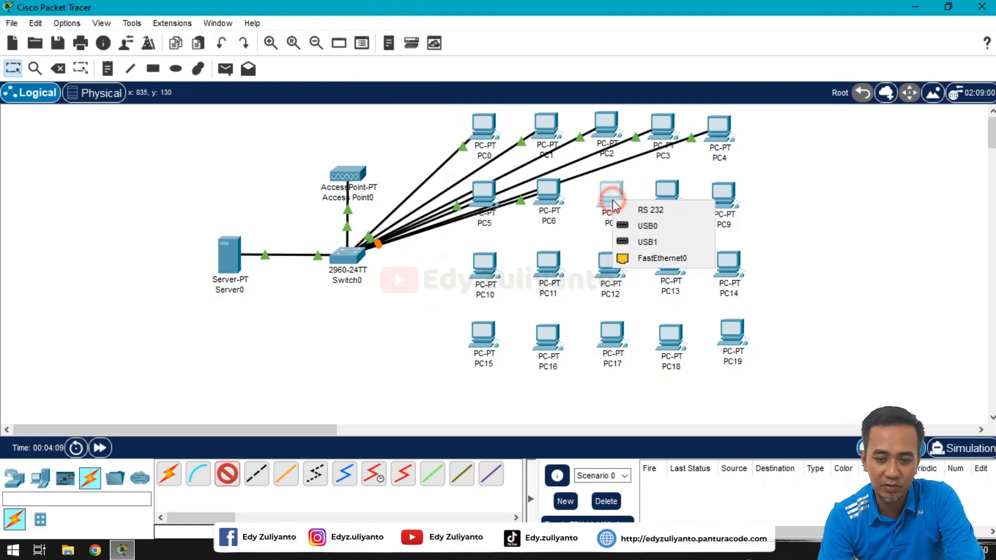
{"action": "left_click", "coordinate": [643, 258]}
{"action": "left_click", "coordinate": [350, 257]}
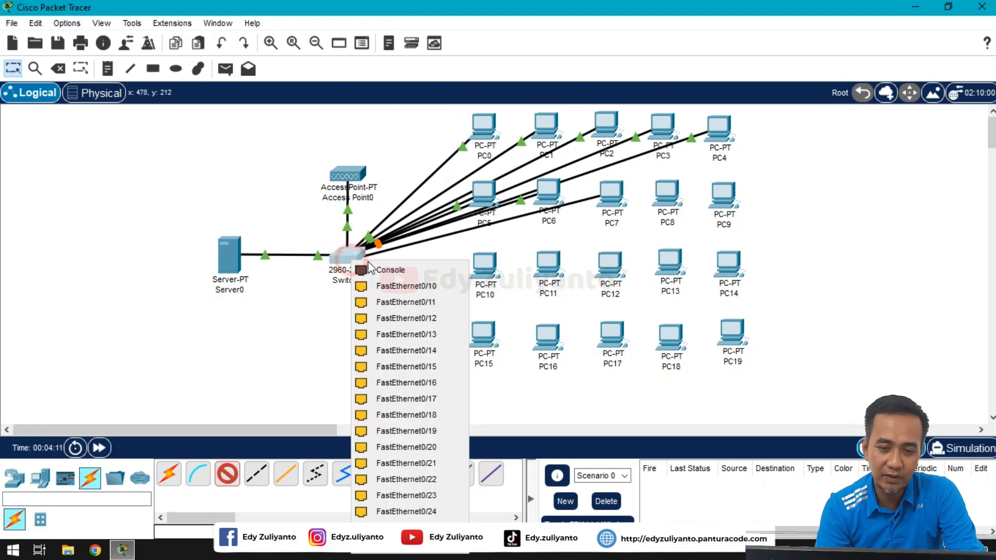
{"action": "left_click", "coordinate": [399, 284]}
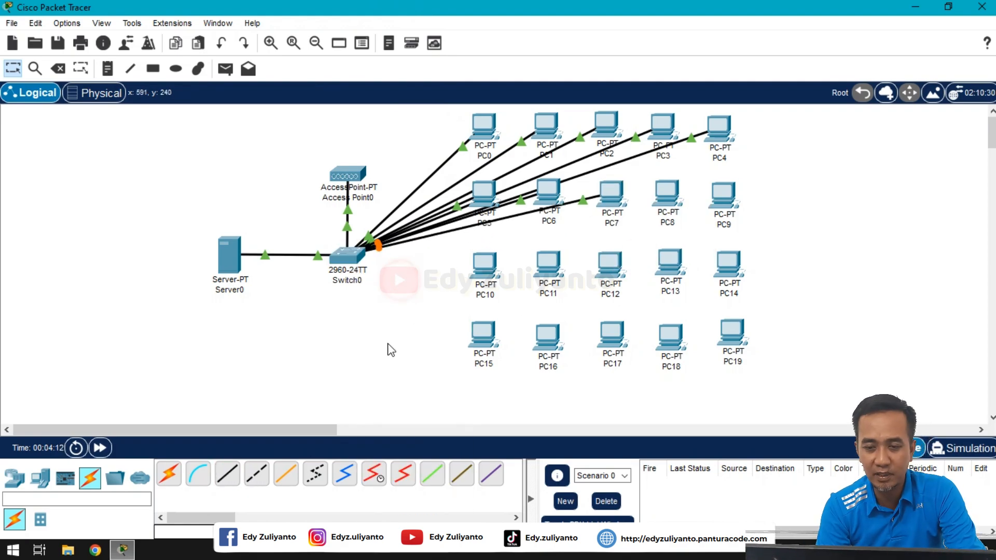
Step: Cable PC8 to Switch0 FastEthernet0/11 and PC9 to FastEthernet0/12
{"action": "left_click", "coordinate": [227, 474]}
{"action": "left_click", "coordinate": [667, 210]}
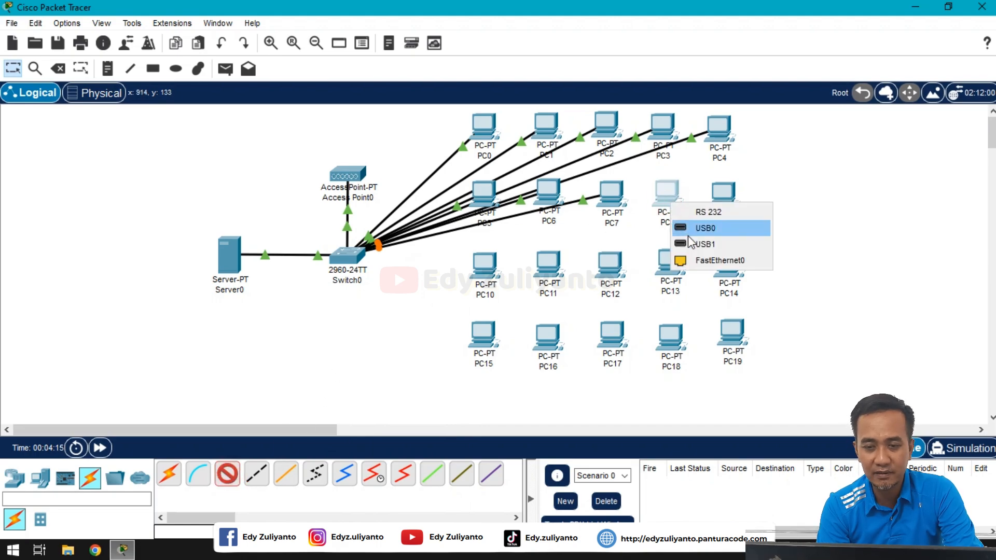
{"action": "left_click", "coordinate": [697, 259]}
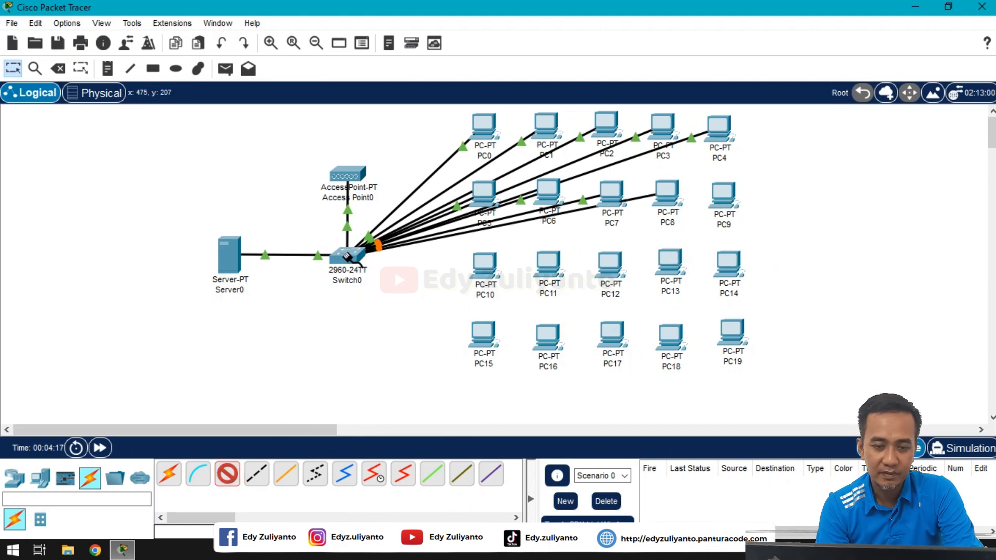
{"action": "left_click", "coordinate": [349, 257]}
{"action": "left_click", "coordinate": [382, 288]}
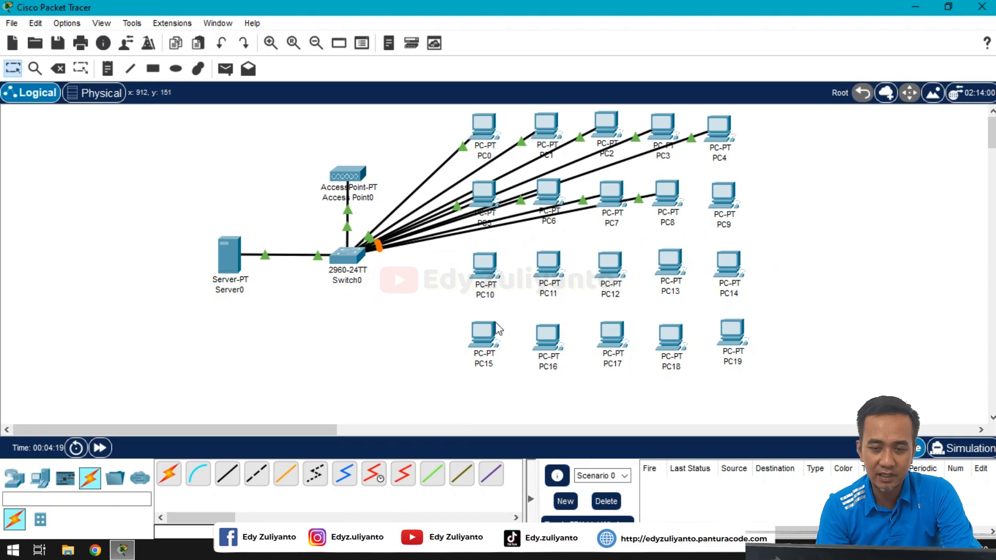
{"action": "left_click", "coordinate": [228, 473]}
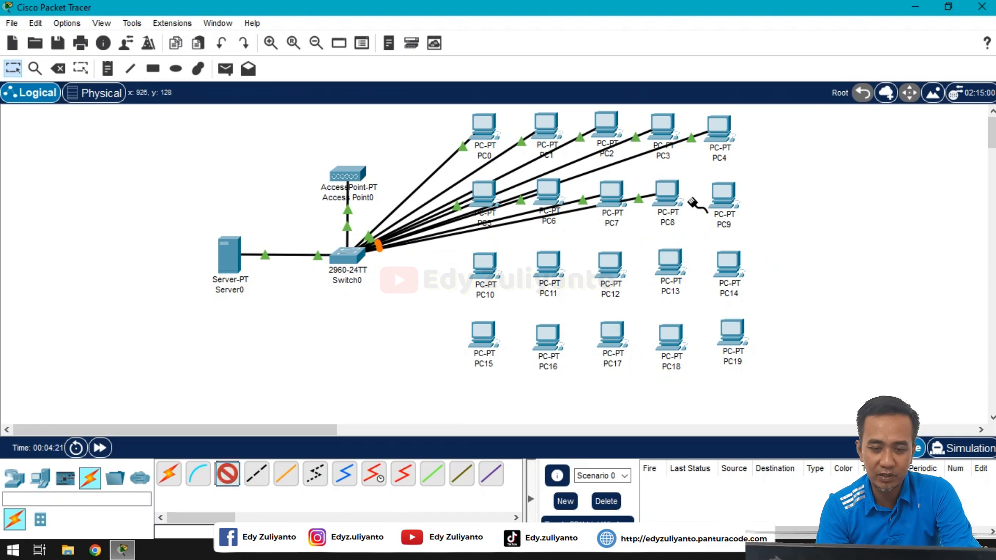
{"action": "left_click", "coordinate": [721, 203]}
{"action": "left_click", "coordinate": [749, 260]}
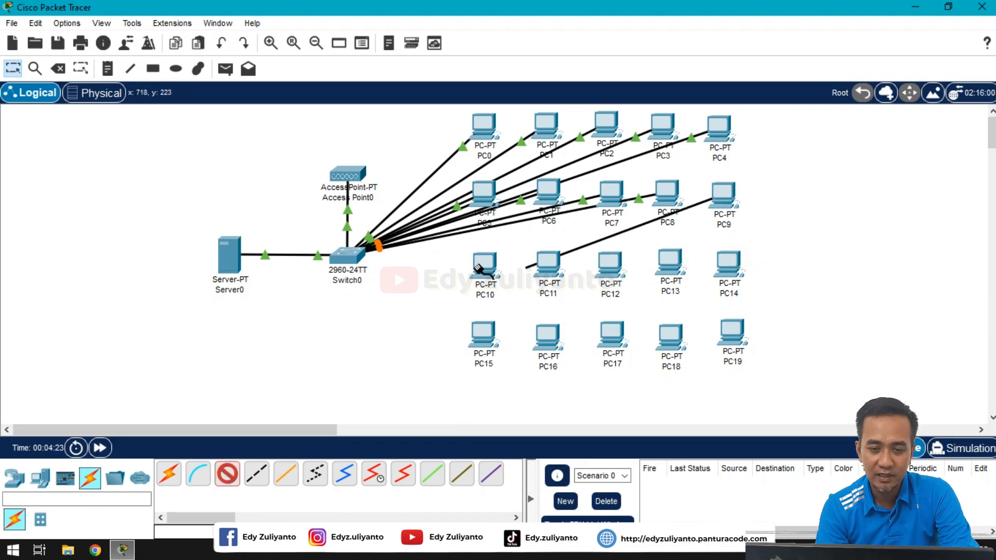
{"action": "left_click", "coordinate": [356, 262]}
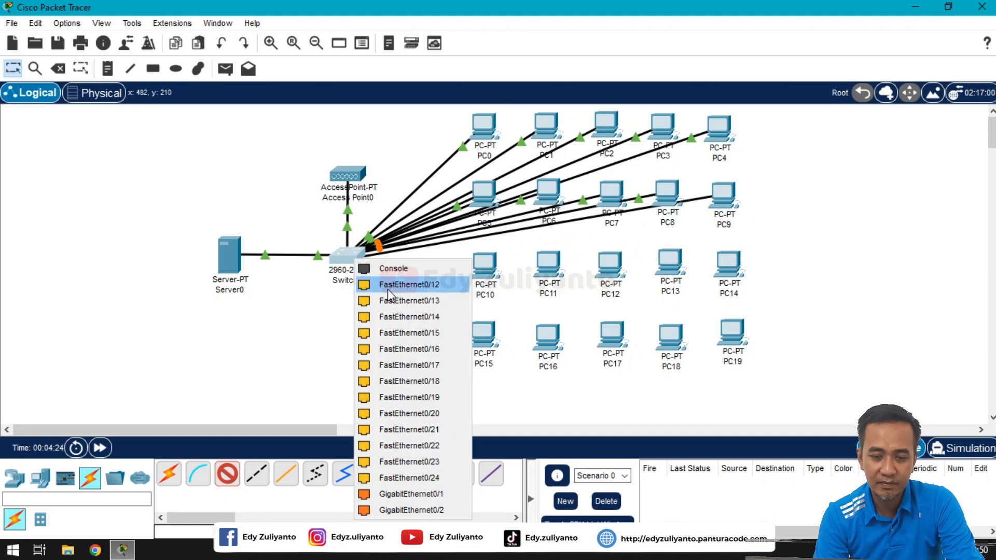
{"action": "left_click", "coordinate": [418, 284]}
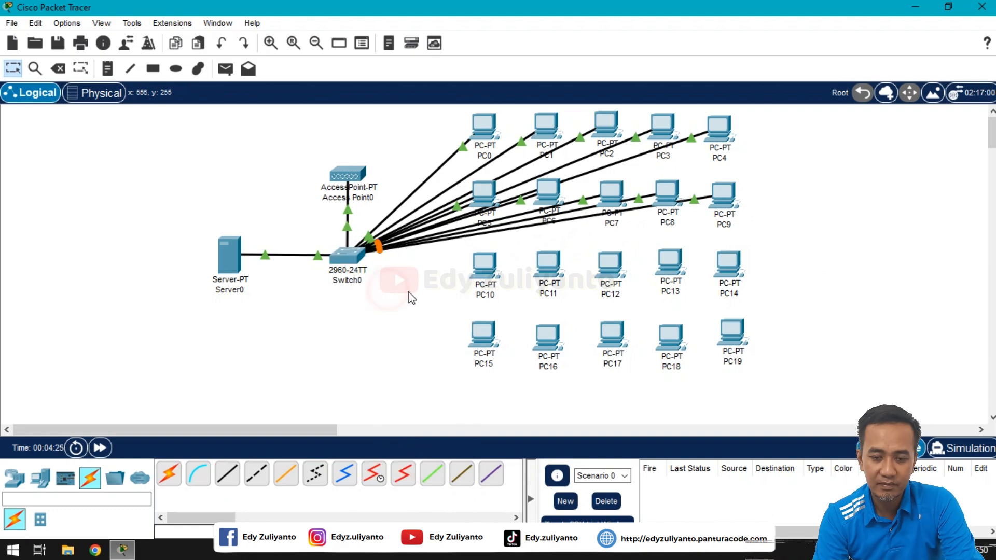
Step: Cable PC10, PC11 and PC12 FastEthernet0 to Switch0 ports FastEthernet0/13, 0/14 and 0/15 with straight-through copper
{"action": "left_click", "coordinate": [234, 483]}
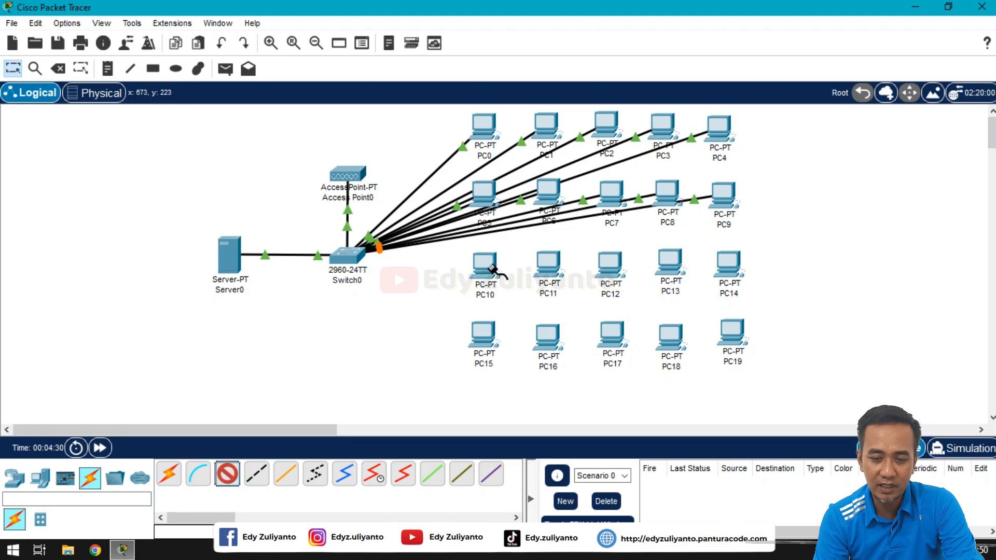
{"action": "left_click", "coordinate": [492, 270]}
{"action": "left_click", "coordinate": [517, 327]}
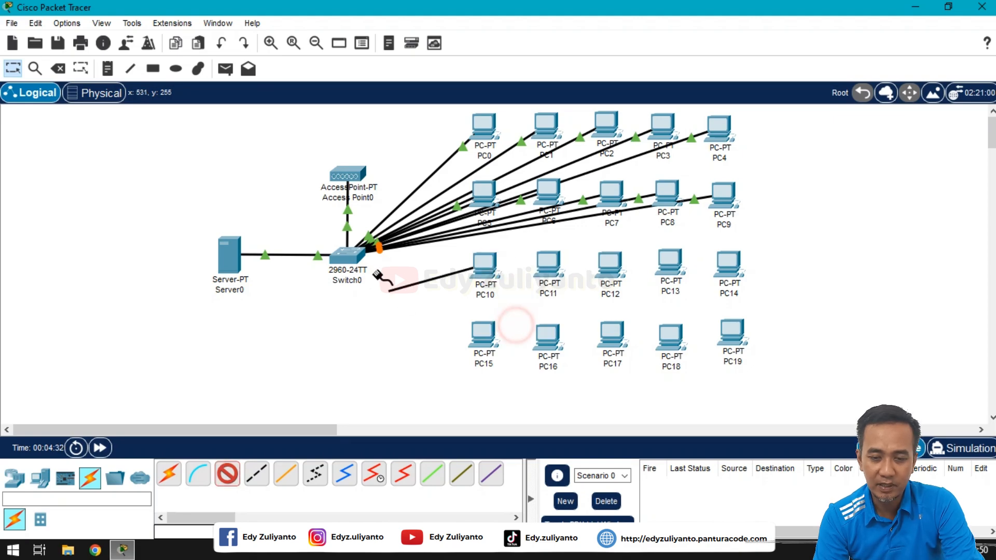
{"action": "left_click", "coordinate": [352, 258]}
{"action": "left_click", "coordinate": [398, 288]}
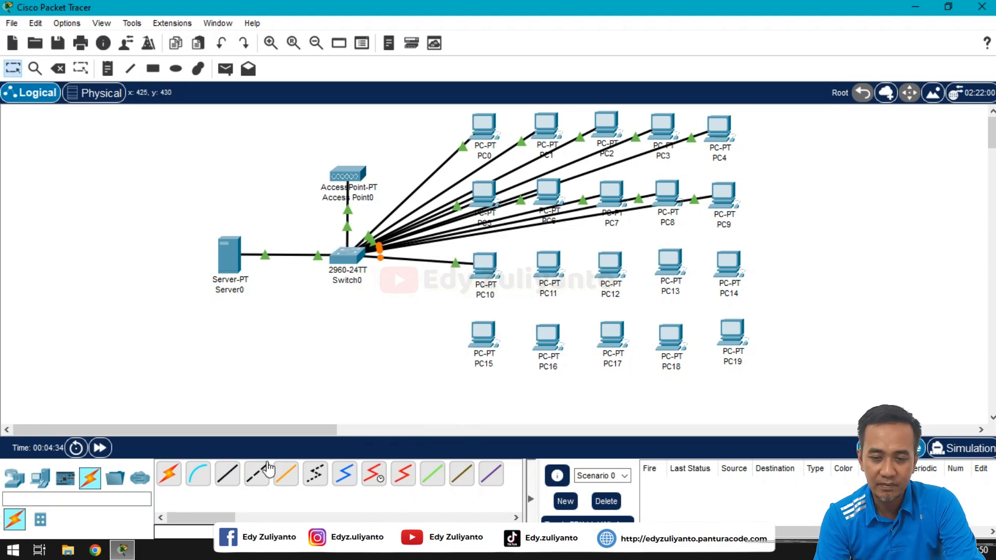
{"action": "left_click", "coordinate": [539, 268]}
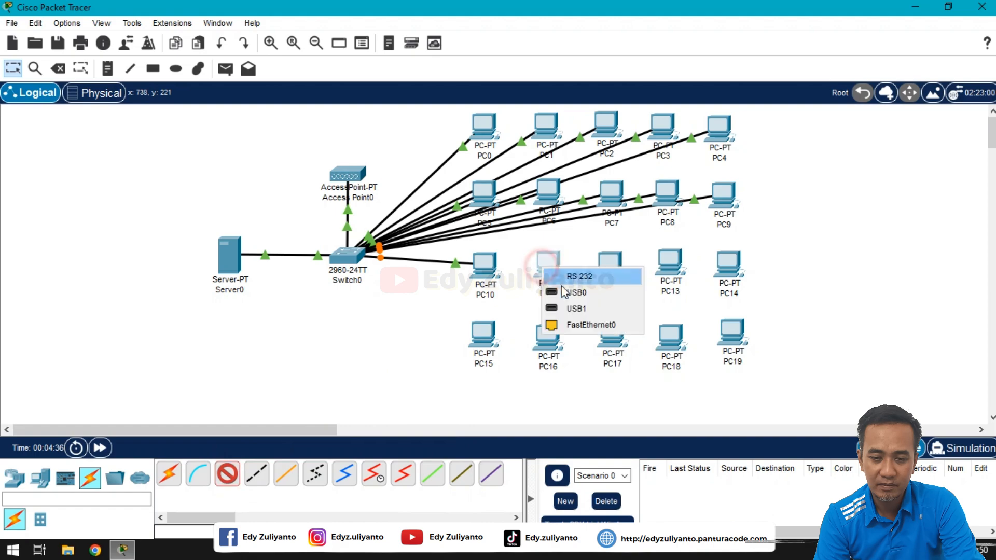
{"action": "left_click", "coordinate": [576, 323]}
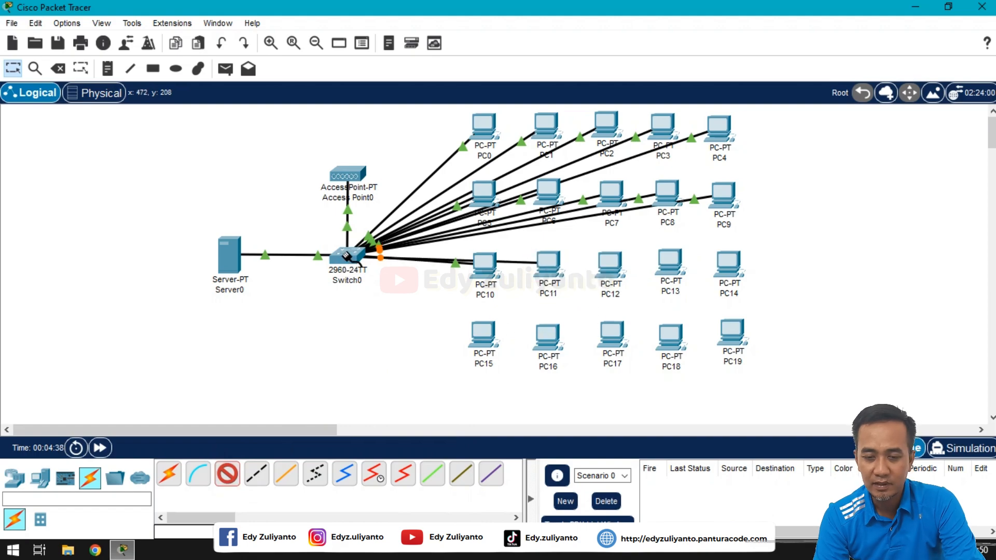
{"action": "left_click", "coordinate": [346, 258]}
{"action": "left_click", "coordinate": [399, 283]}
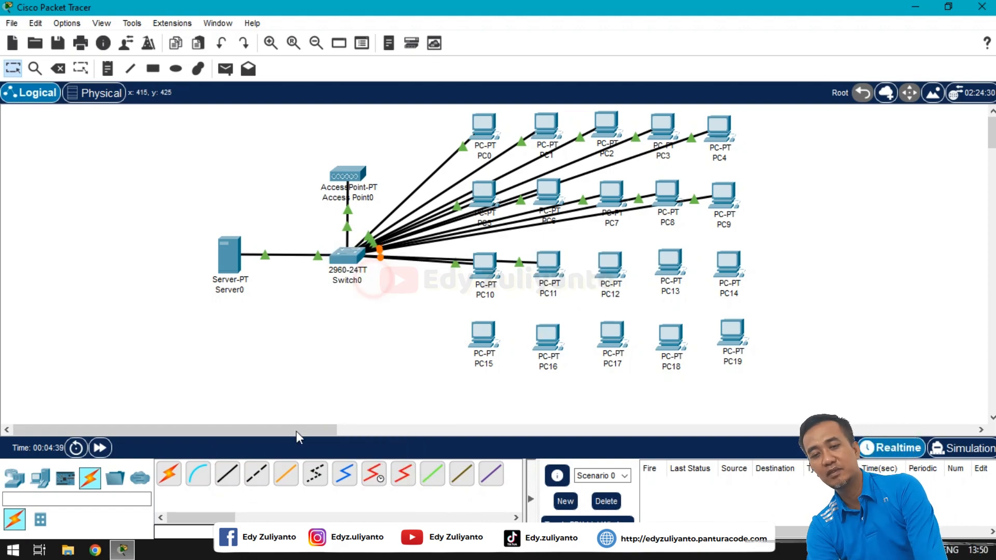
{"action": "left_click", "coordinate": [227, 473]}
{"action": "left_click", "coordinate": [611, 262]}
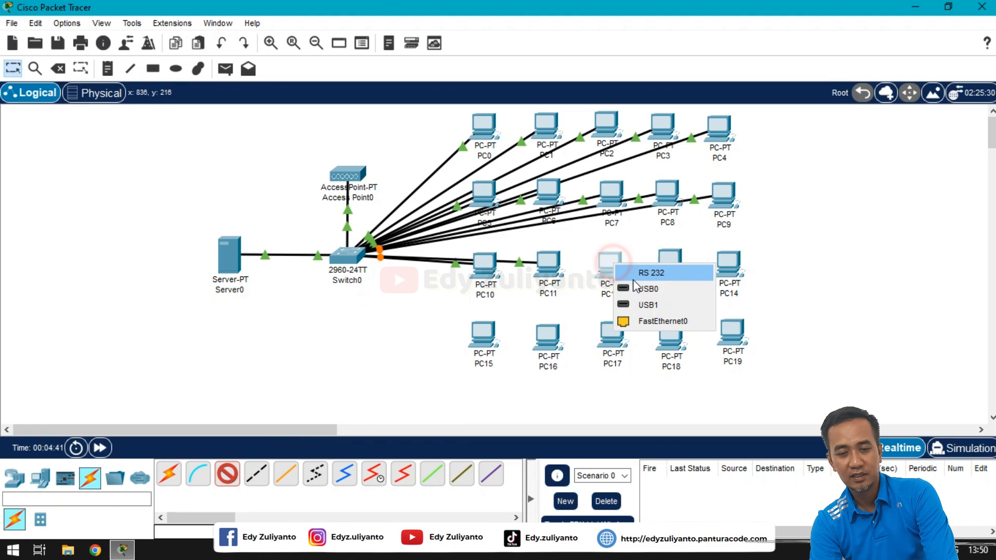
{"action": "left_click", "coordinate": [646, 321]}
{"action": "left_click", "coordinate": [350, 258]}
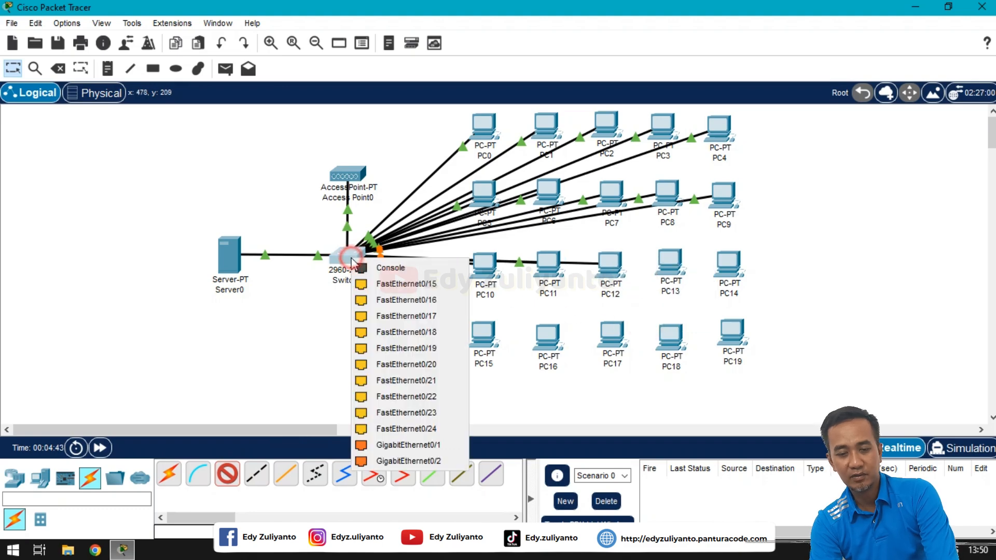
{"action": "left_click", "coordinate": [390, 287]}
Step: Cable PC13 and PC14 FastEthernet0 to Switch0 ports FastEthernet0/16 and 0/17 with straight-through copper
{"action": "left_click", "coordinate": [227, 473]}
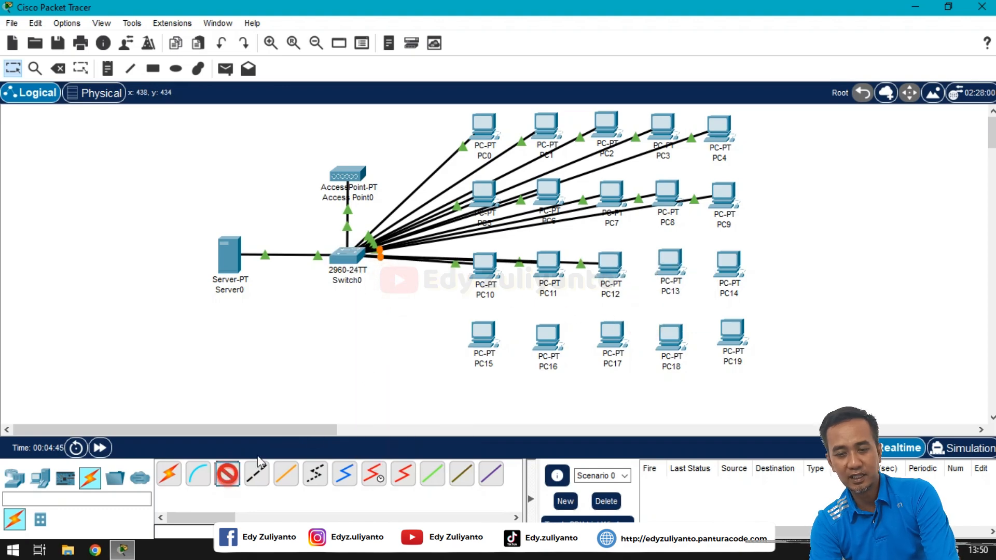
{"action": "left_click", "coordinate": [669, 264]}
{"action": "left_click", "coordinate": [701, 320]}
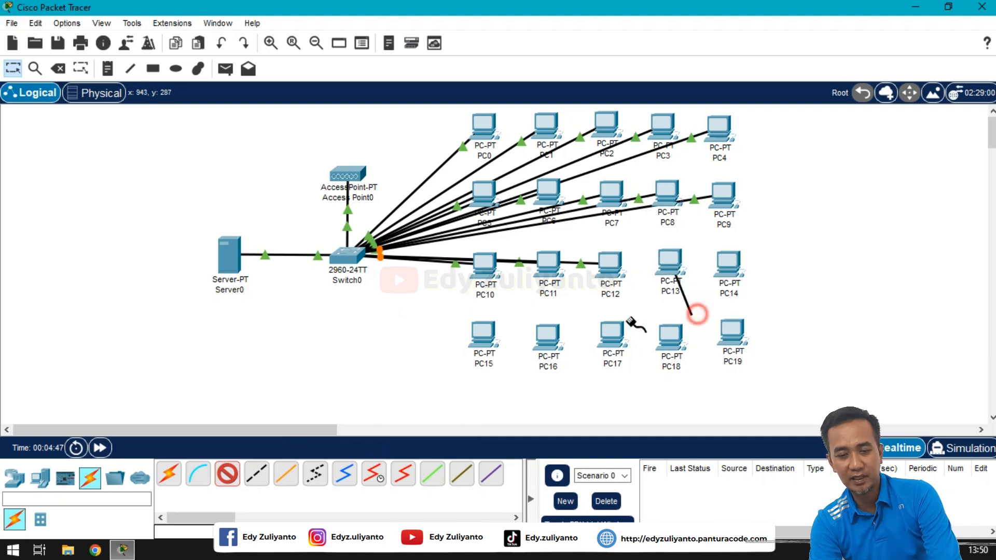
{"action": "left_click", "coordinate": [350, 256]}
{"action": "left_click", "coordinate": [387, 287]}
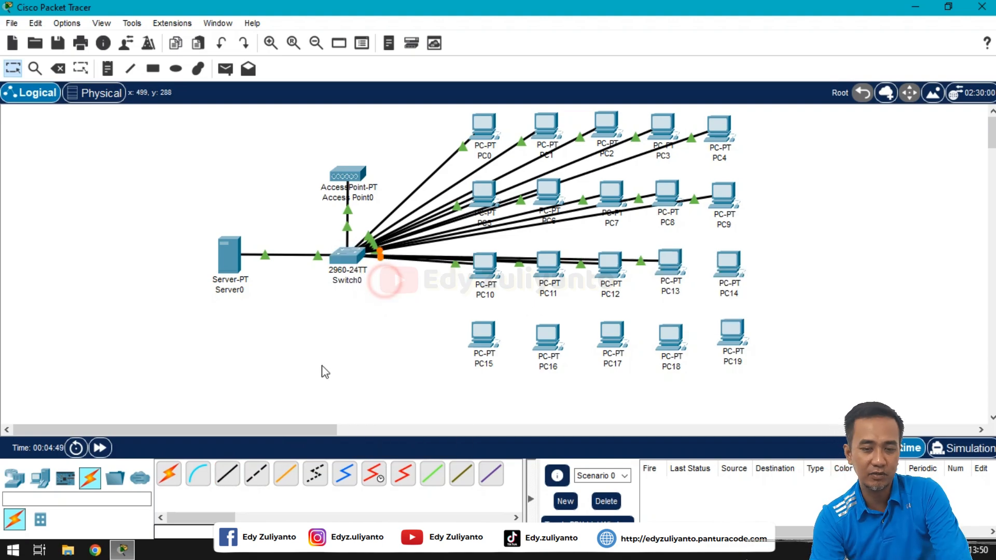
{"action": "left_click", "coordinate": [227, 473]}
{"action": "left_click", "coordinate": [721, 281]}
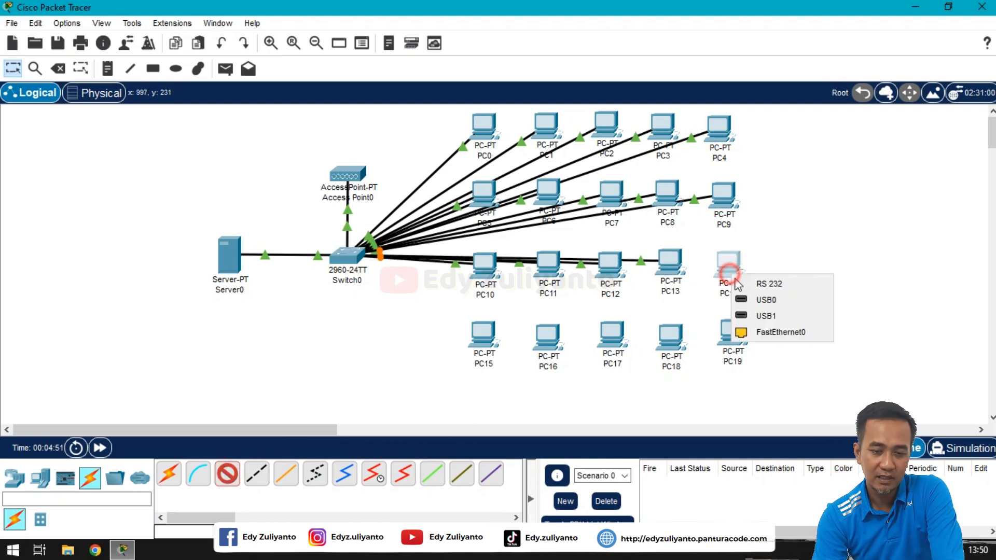
{"action": "left_click", "coordinate": [767, 334]}
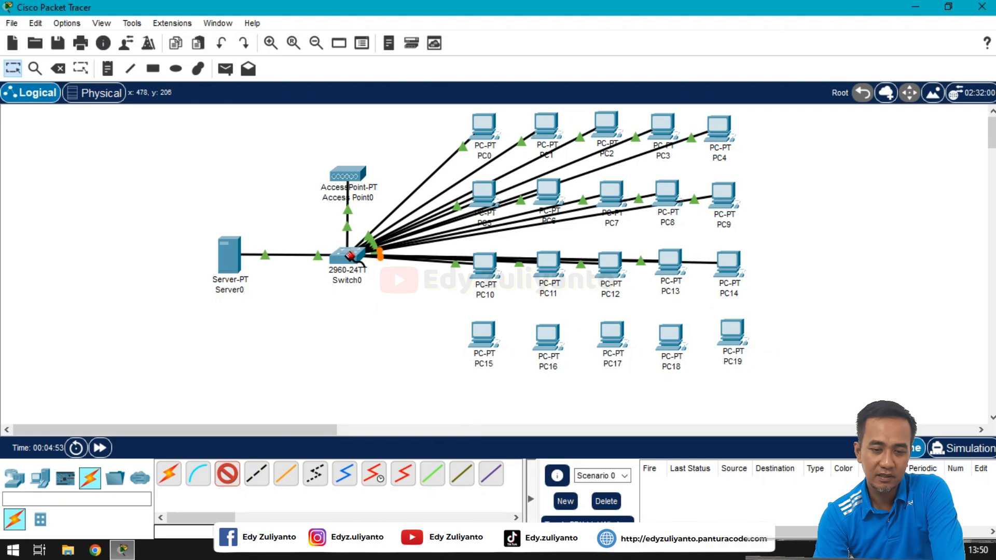
{"action": "left_click", "coordinate": [353, 254]}
{"action": "left_click", "coordinate": [394, 283]}
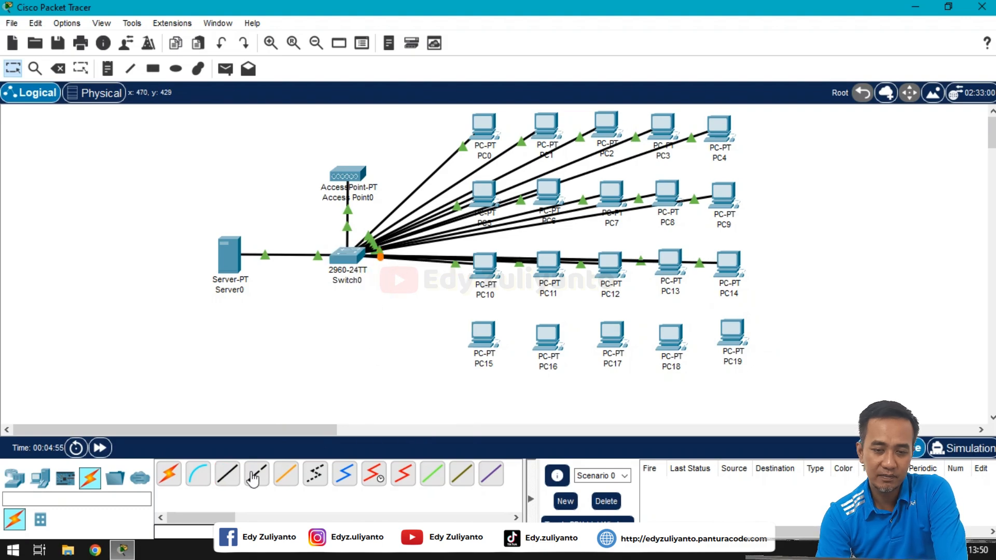
Step: Cable PC15, PC16 and PC17 FastEthernet0 to Switch0 ports FastEthernet0/18, 0/19 and 0/20 with straight-through copper
{"action": "left_click", "coordinate": [227, 473]}
{"action": "left_click", "coordinate": [486, 332]}
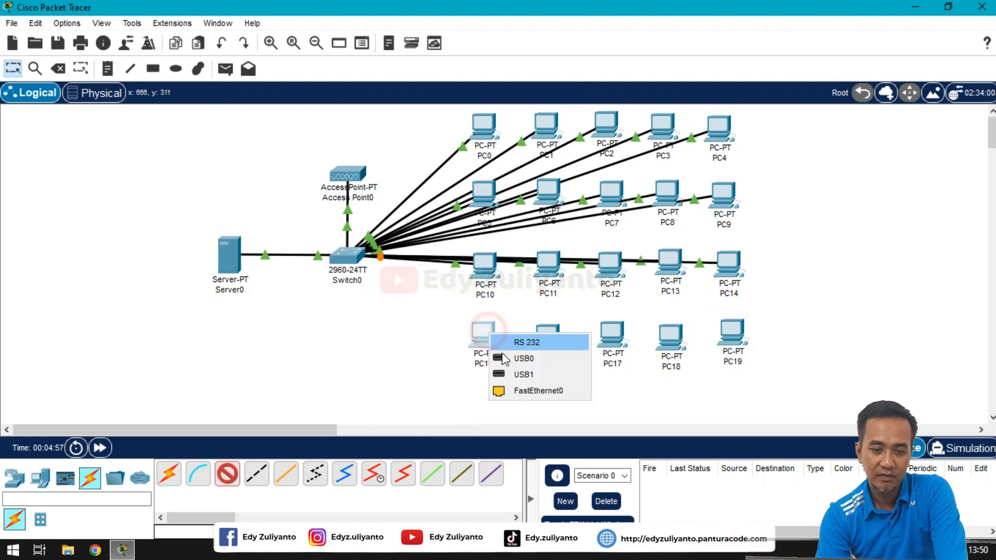
{"action": "left_click", "coordinate": [518, 388]}
{"action": "left_click", "coordinate": [351, 262]}
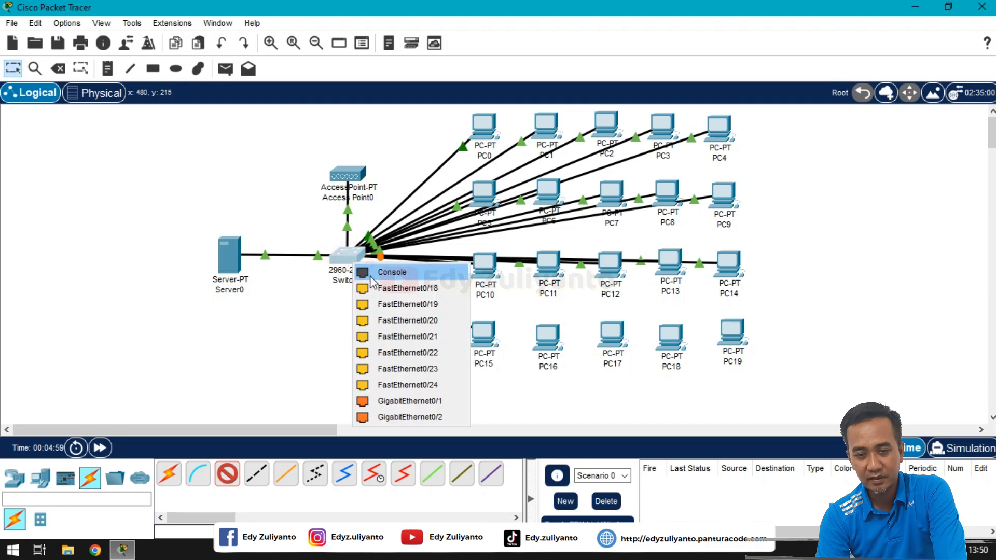
{"action": "left_click", "coordinate": [397, 286]}
{"action": "left_click", "coordinate": [226, 473]}
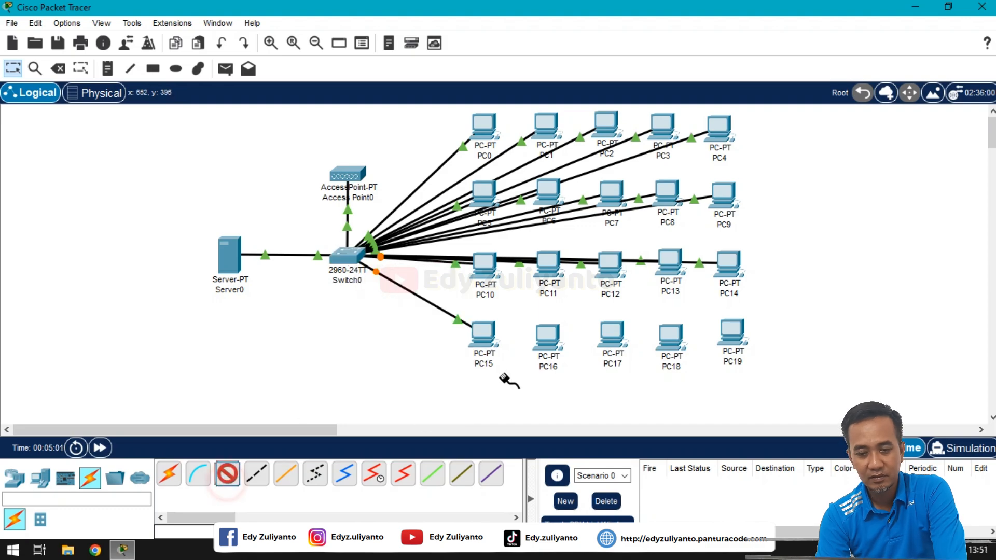
{"action": "left_click", "coordinate": [546, 336]}
{"action": "left_click", "coordinate": [596, 399]}
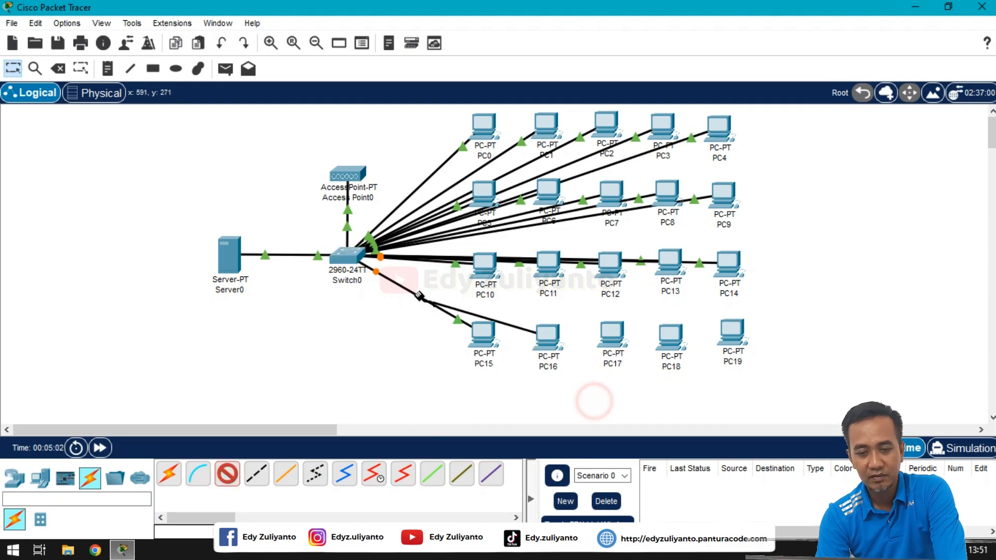
{"action": "left_click", "coordinate": [352, 259]}
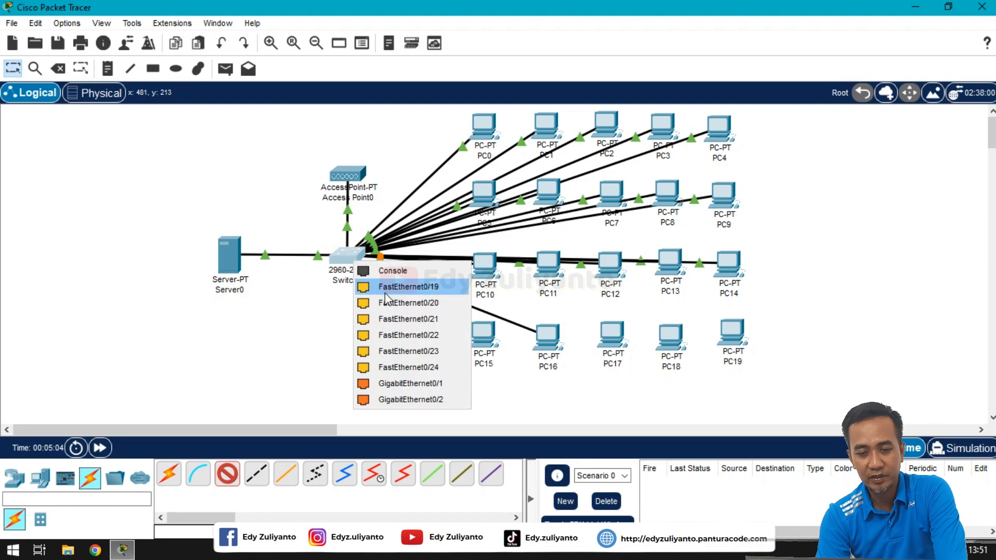
{"action": "left_click", "coordinate": [410, 285]}
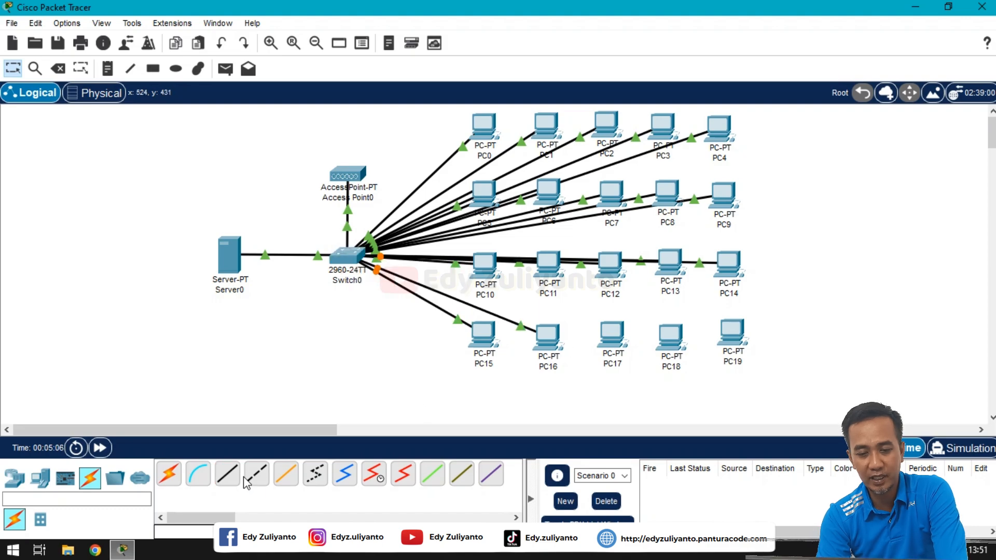
{"action": "left_click", "coordinate": [227, 473]}
{"action": "left_click", "coordinate": [618, 342]}
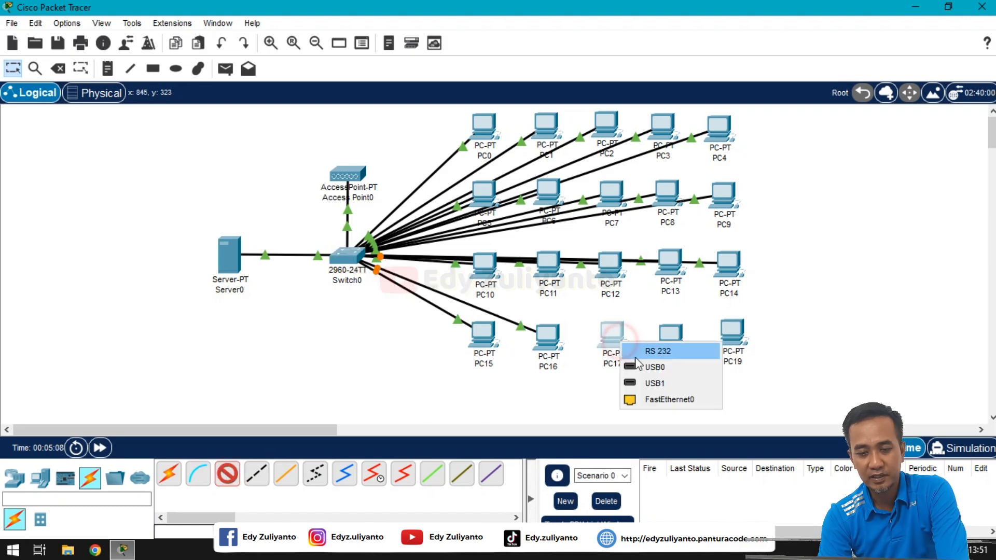
{"action": "left_click", "coordinate": [672, 400]}
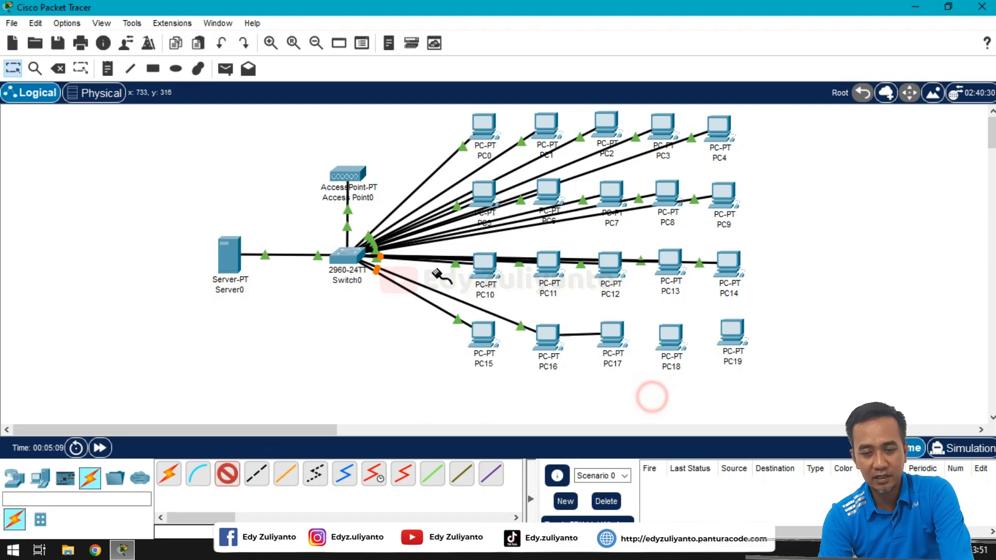
{"action": "left_click", "coordinate": [350, 261]}
{"action": "left_click", "coordinate": [386, 282]}
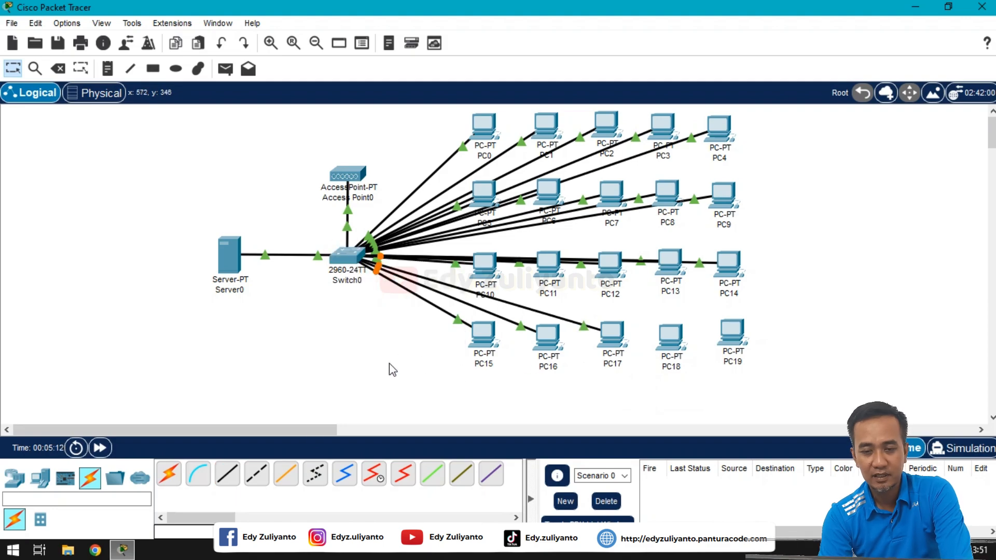
Step: Cable PC18 and PC19 FastEthernet0 to Switch0 ports FastEthernet0/21 and 0/22 with straight-through copper
{"action": "left_click", "coordinate": [227, 473]}
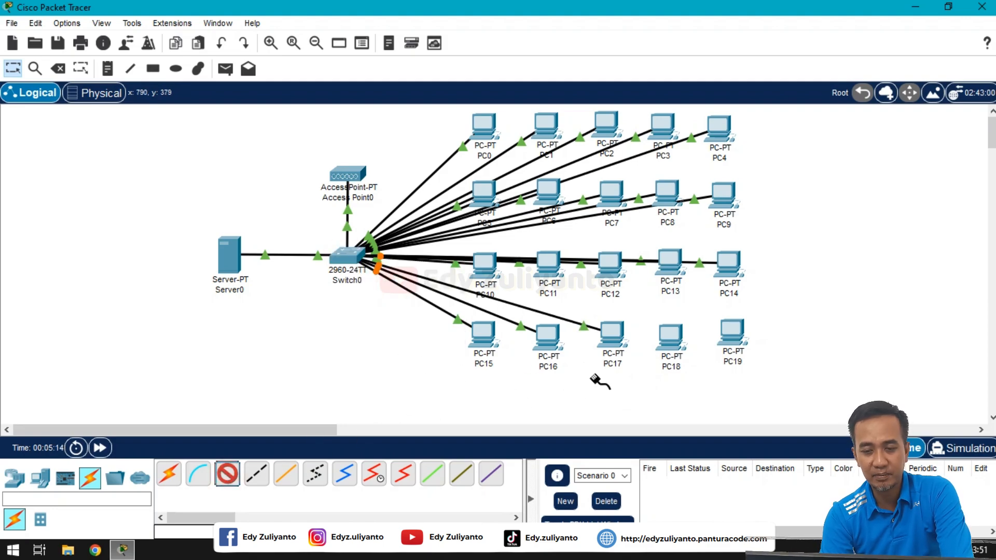
{"action": "left_click", "coordinate": [676, 346]}
{"action": "left_click", "coordinate": [706, 405]}
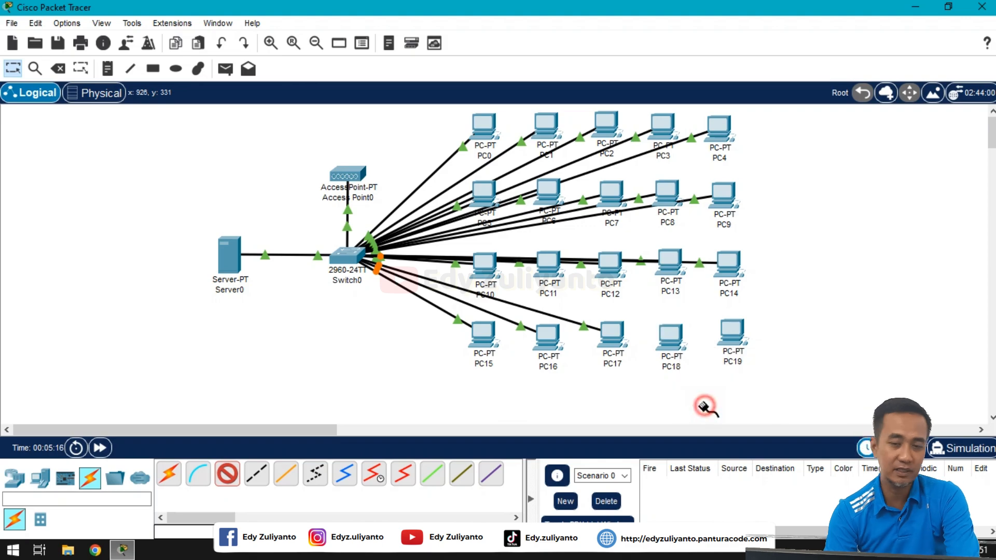
{"action": "left_click", "coordinate": [357, 261]}
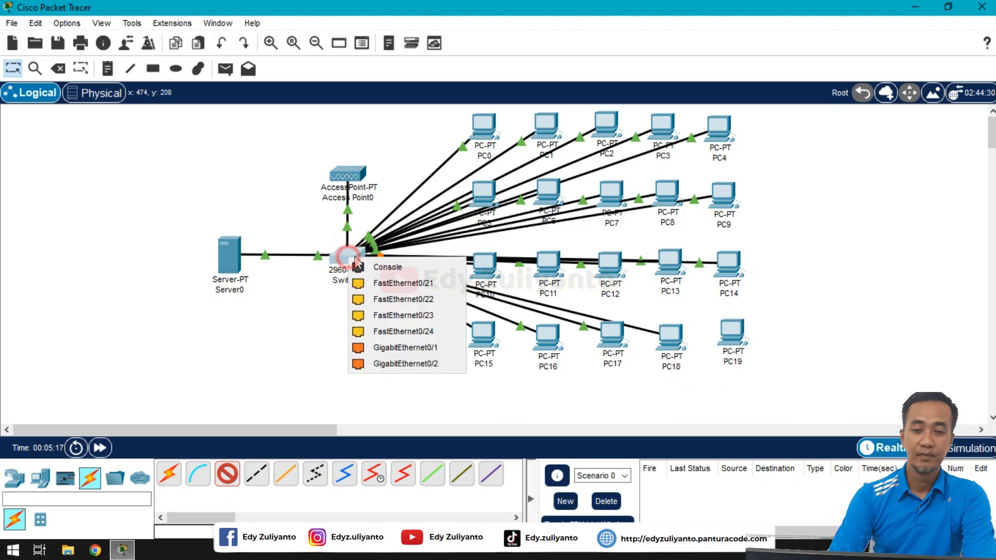
{"action": "left_click", "coordinate": [399, 283]}
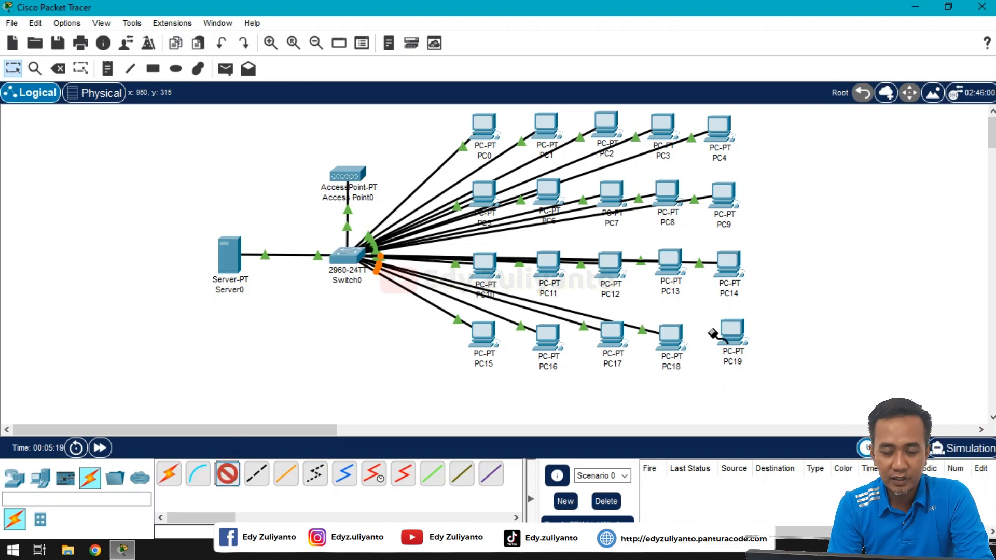
{"action": "left_click", "coordinate": [728, 328]}
{"action": "left_click", "coordinate": [768, 384]}
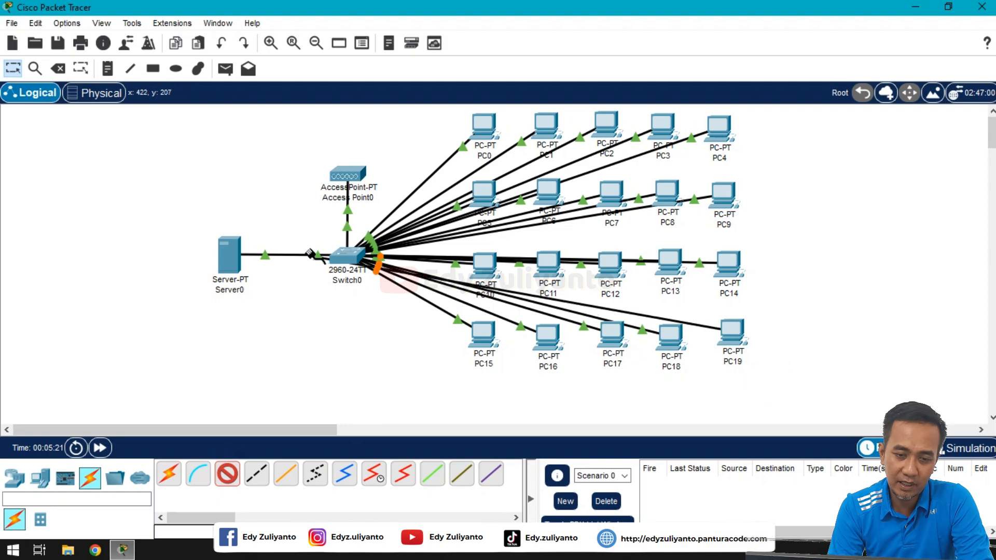
{"action": "left_click", "coordinate": [354, 259]}
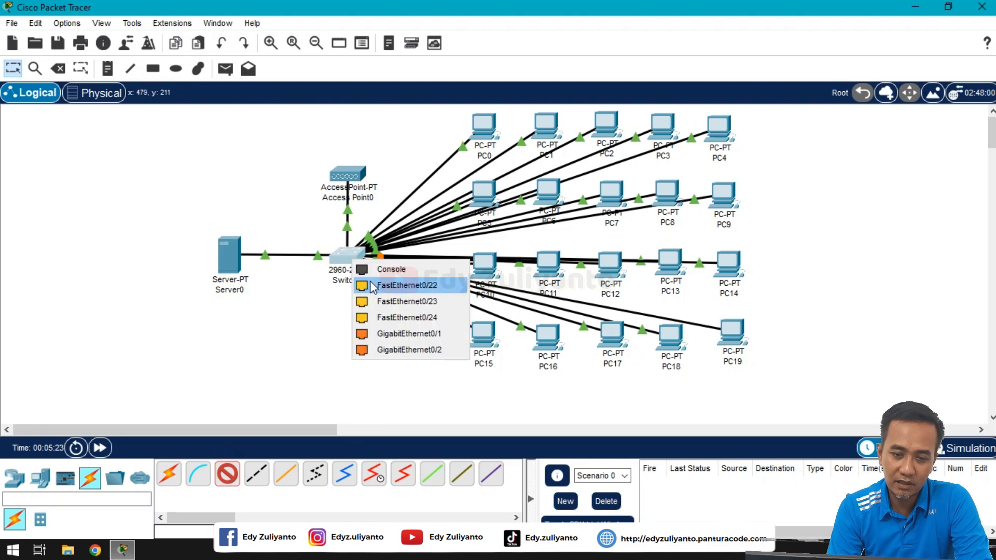
{"action": "left_click", "coordinate": [373, 286]}
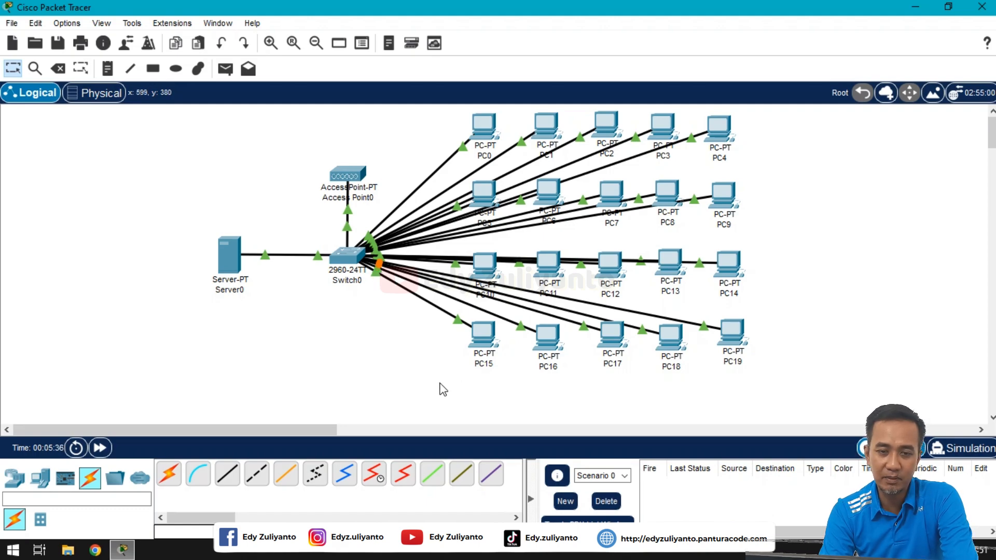
Step: Open Server0's device window from the Logical workspace
{"action": "left_click", "coordinate": [234, 254]}
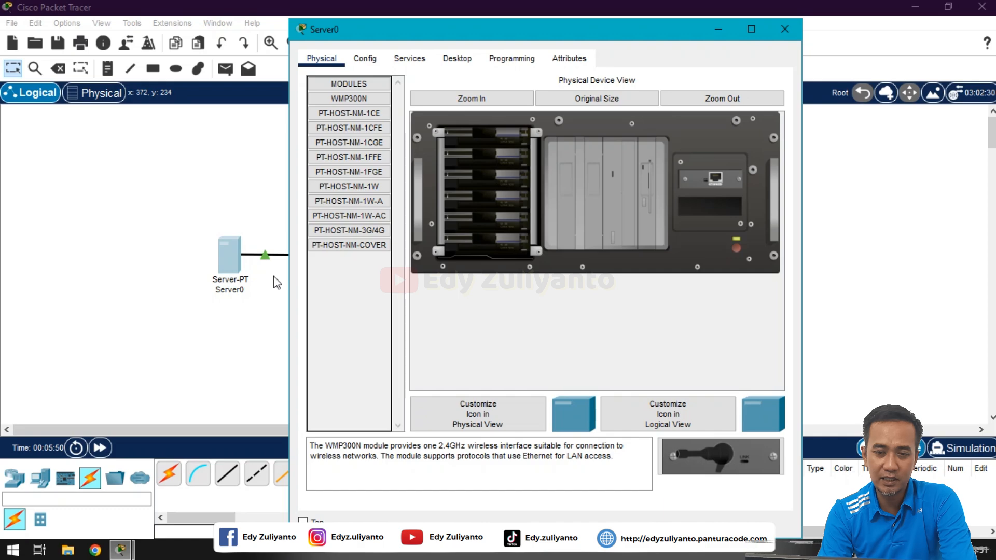
Step: Show Server0's Desktop tab with IP Configuration and Command Prompt
{"action": "left_click", "coordinate": [458, 60]}
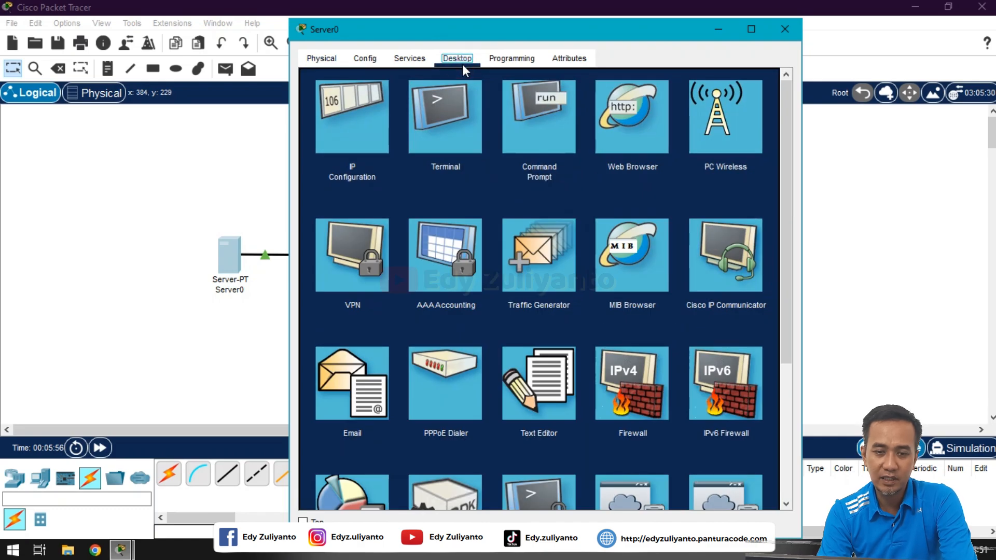
Step: Set Server0's IPv4 to 192.168.10.1, mask 255.255.255.0, replacing gateway 0.0.0.0 with 192.168.10.1
{"action": "left_click", "coordinate": [366, 117]}
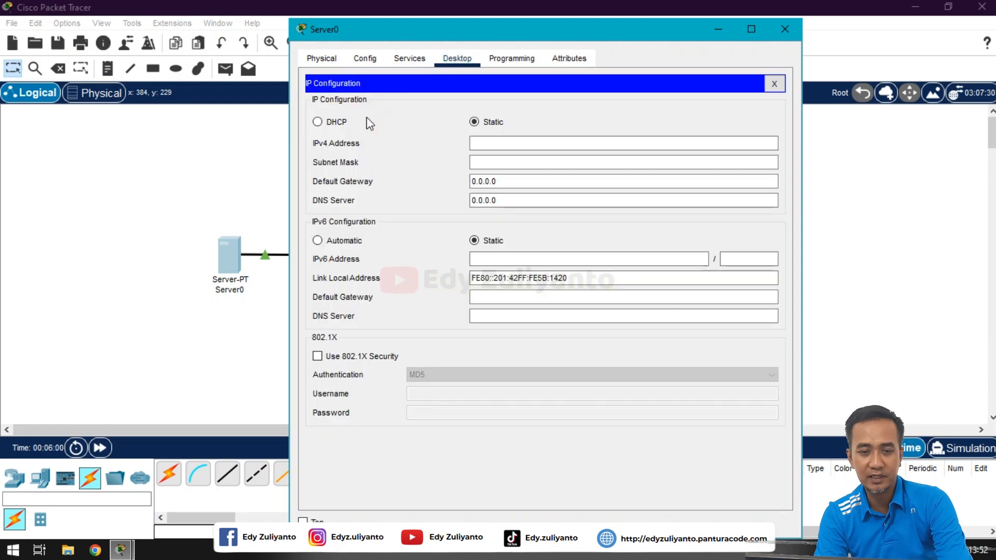
{"action": "left_click", "coordinate": [489, 145]}
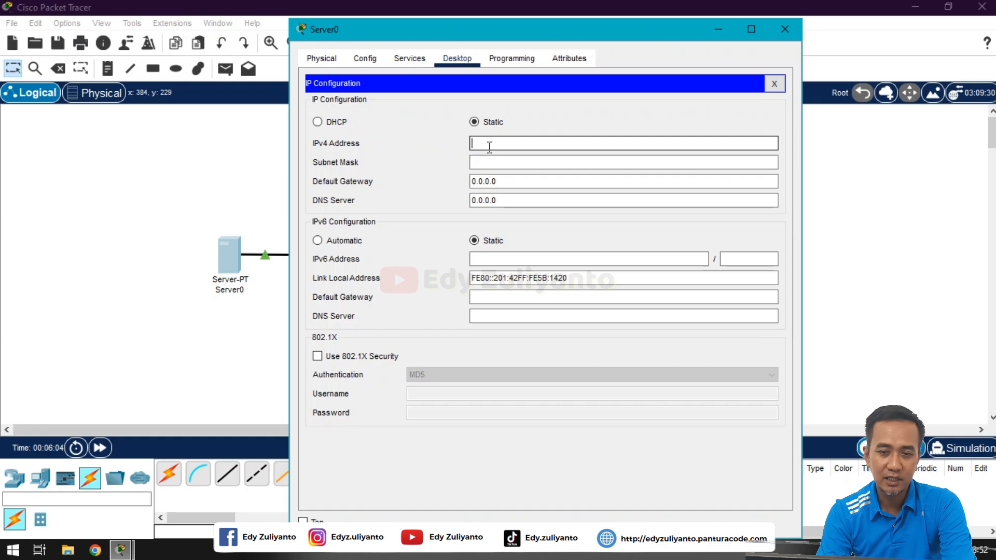
{"action": "type", "text": "192"}
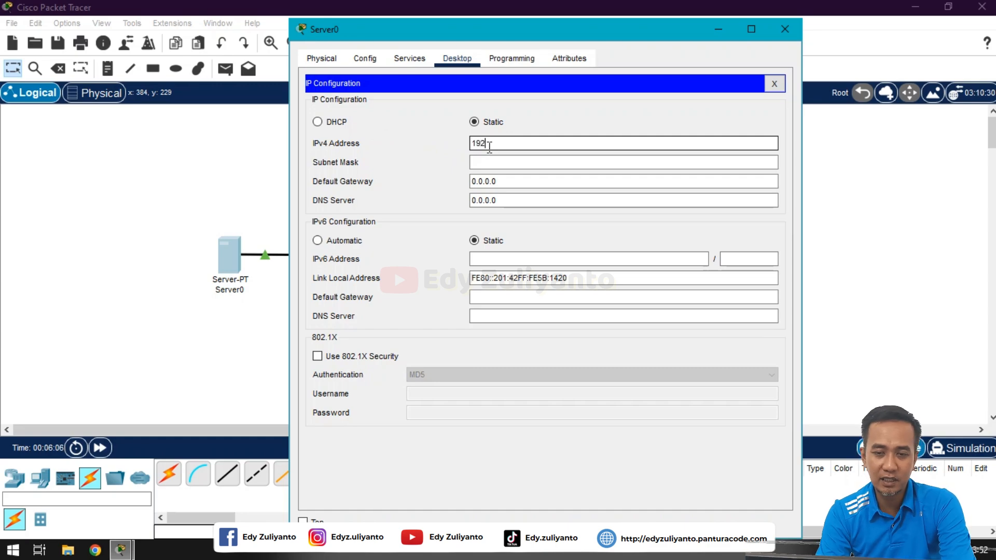
{"action": "type", "text": ".16"}
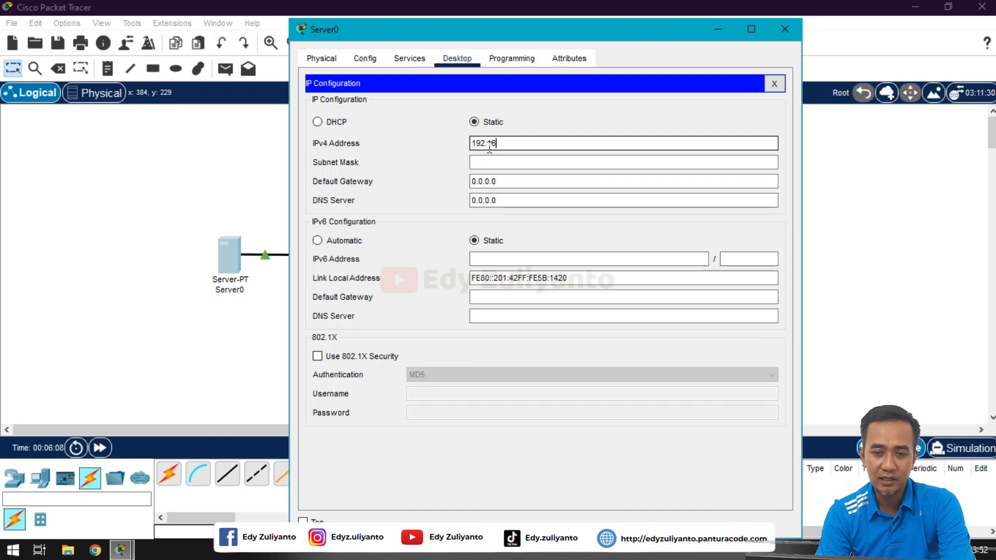
{"action": "type", "text": "8"}
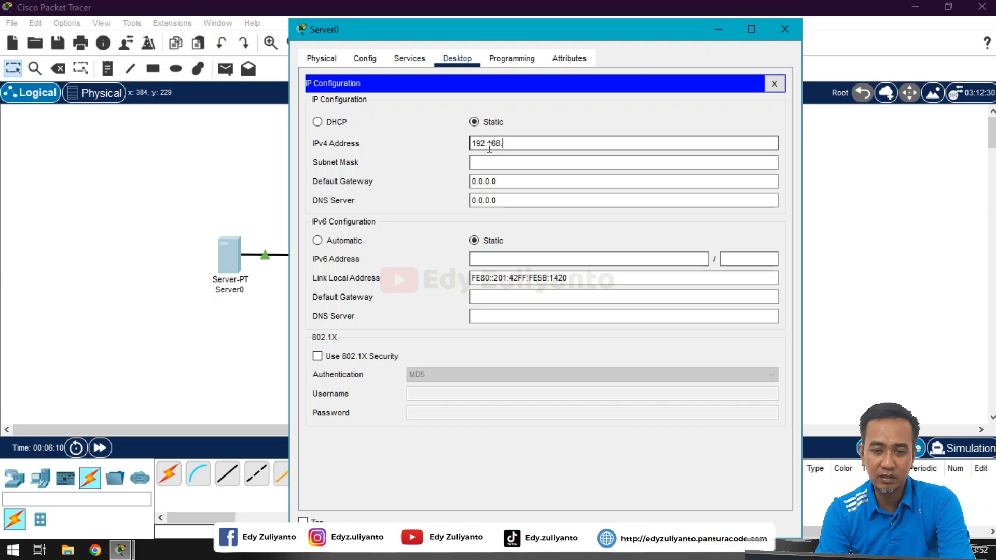
{"action": "type", "text": ".10.1"}
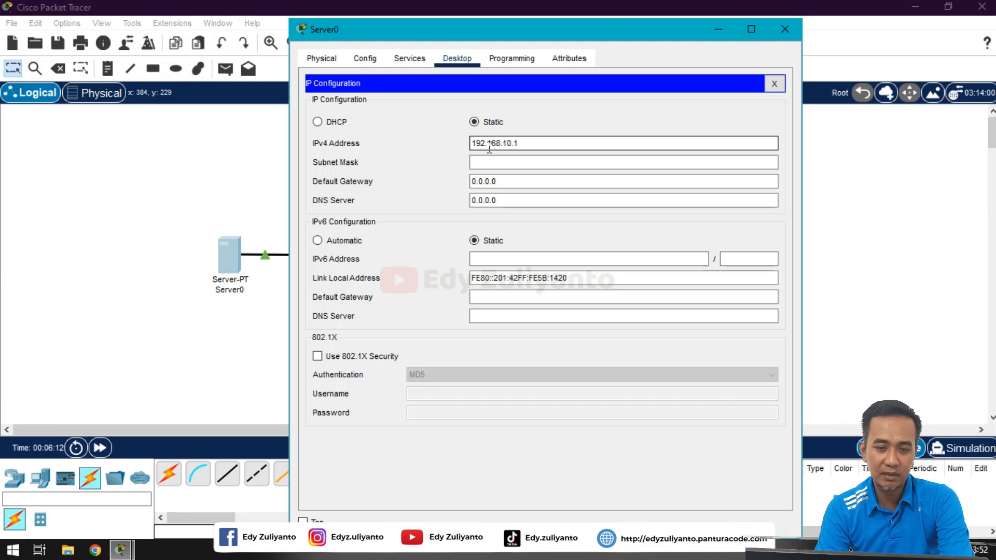
{"action": "key", "text": "Tab"}
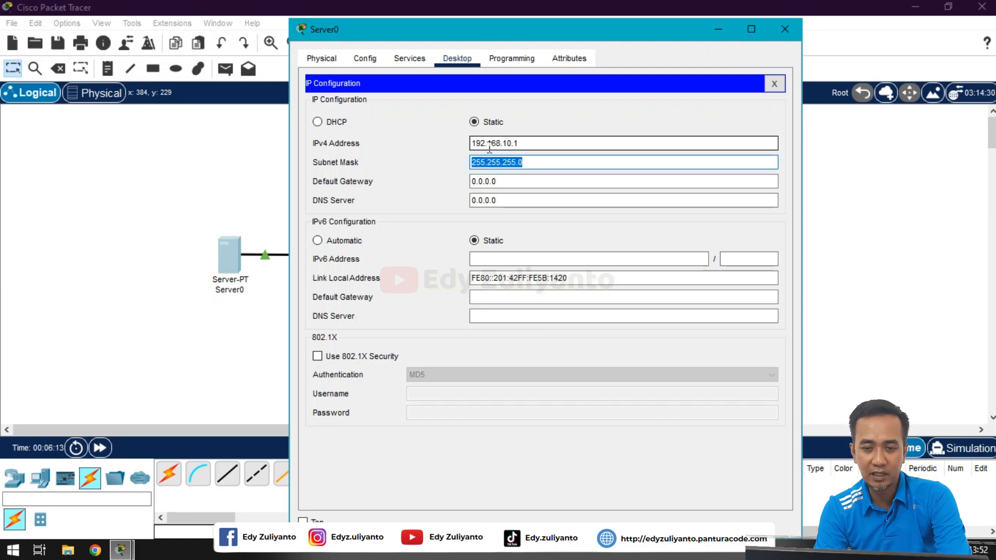
{"action": "left_click", "coordinate": [527, 166]}
{"action": "left_click", "coordinate": [529, 182]}
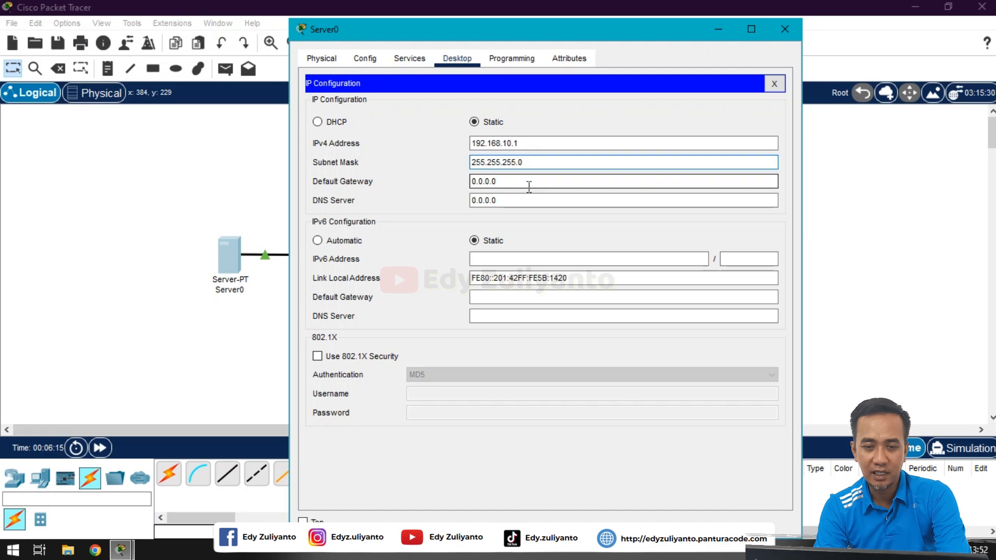
{"action": "double_click", "coordinate": [511, 181]}
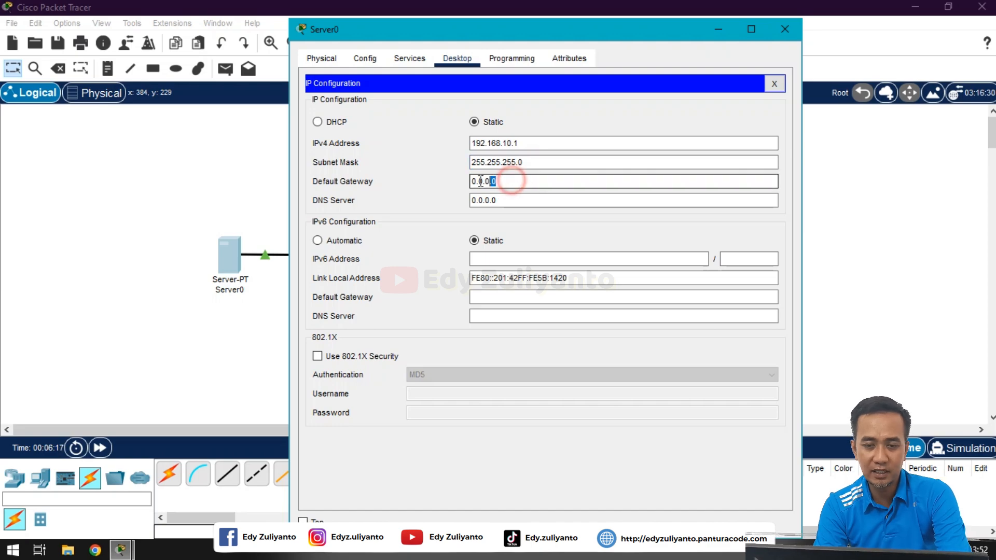
{"action": "left_click_drag", "start_coordinate": [480, 181], "coordinate": [464, 179]}
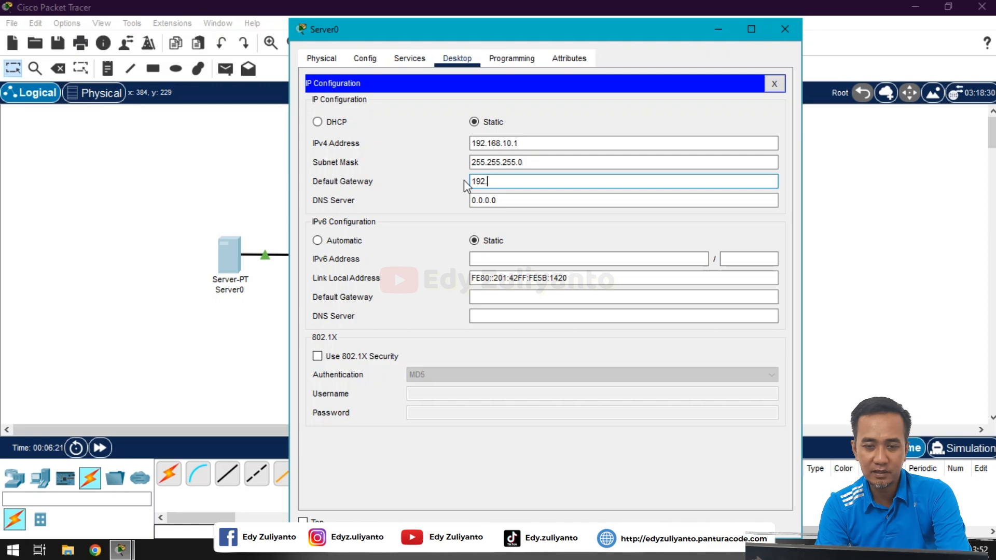
{"action": "type", "text": "192.168"}
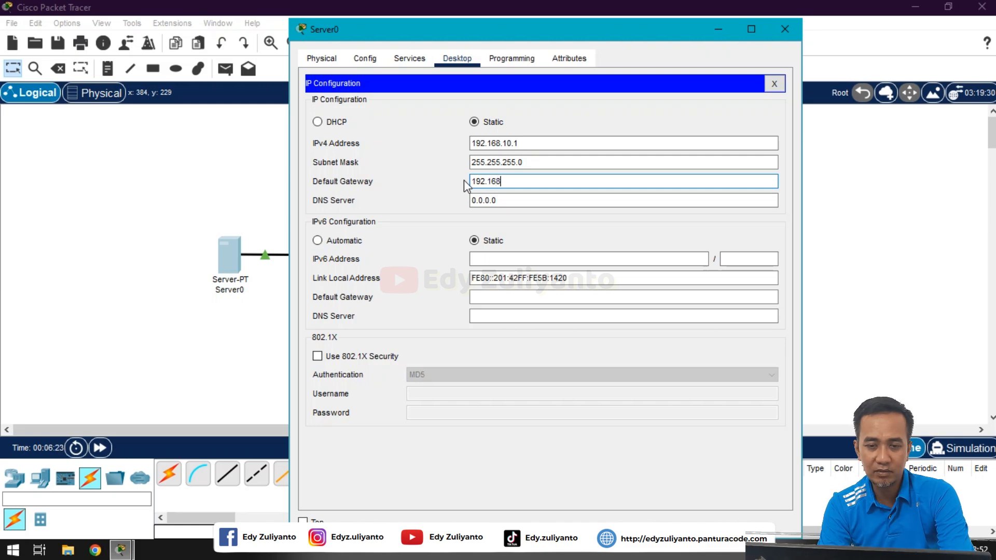
{"action": "type", "text": "."}
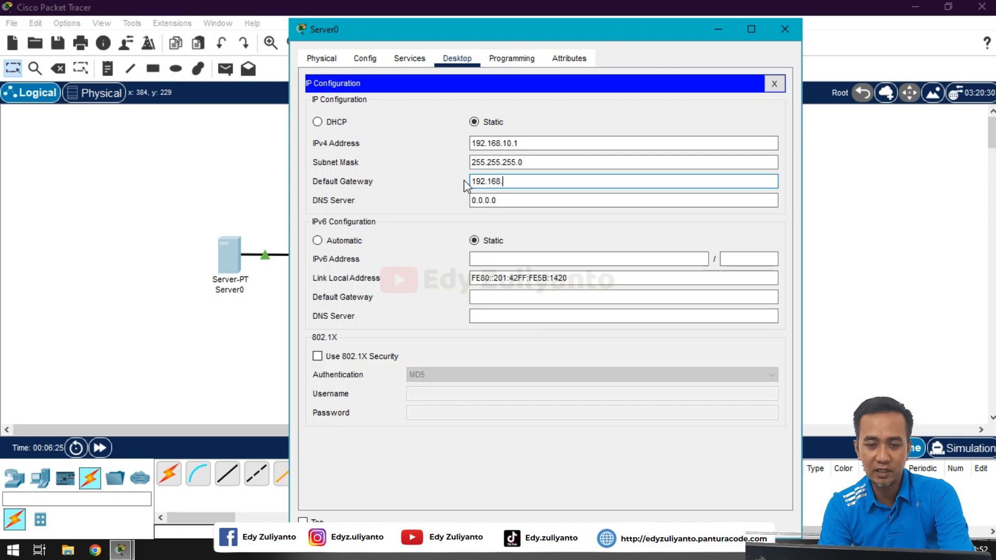
{"action": "type", "text": "10.1"}
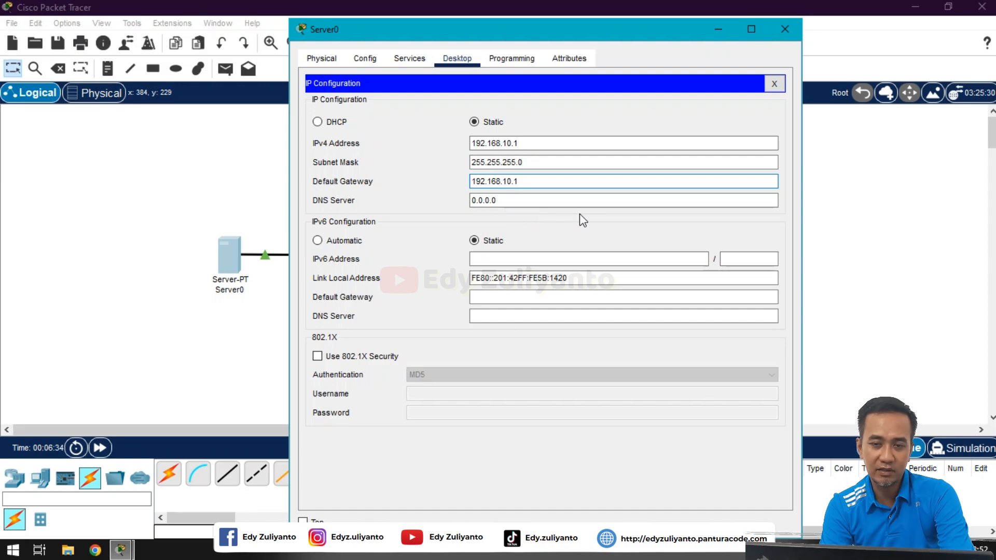
{"action": "left_click", "coordinate": [774, 83]}
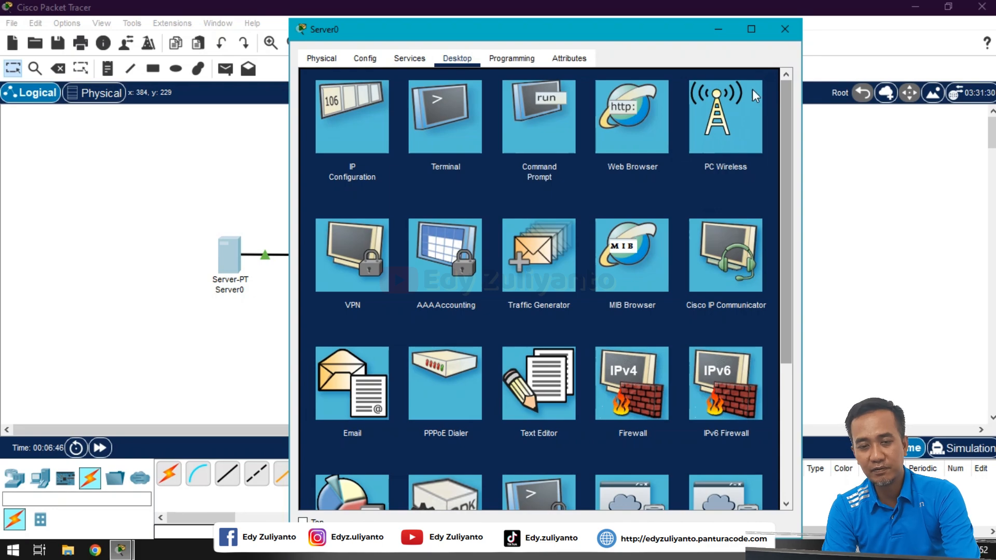
Step: Enable Server0's DHCP service with start address 192.168.10.1 and 21 maximum users, then close Server0
{"action": "left_click", "coordinate": [410, 59]}
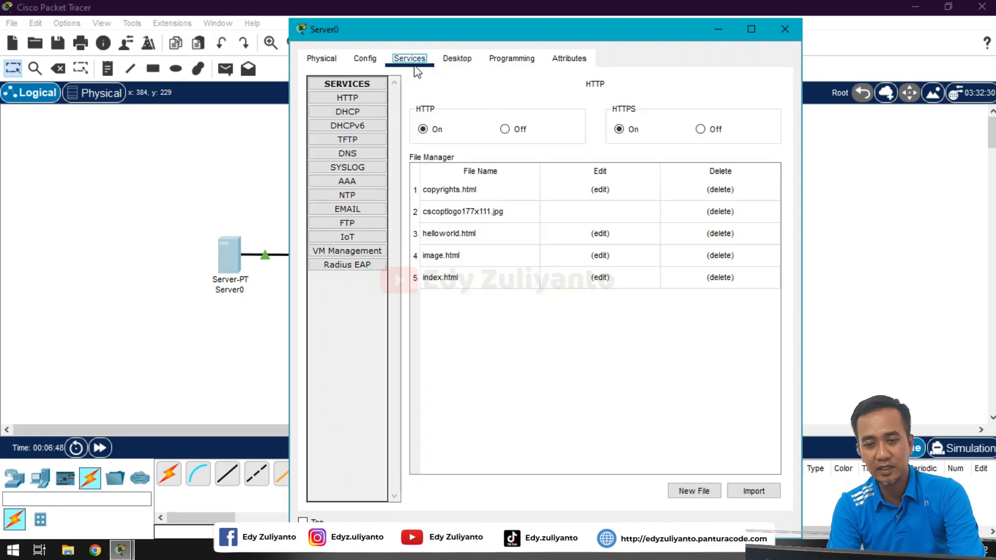
{"action": "left_click", "coordinate": [349, 117]}
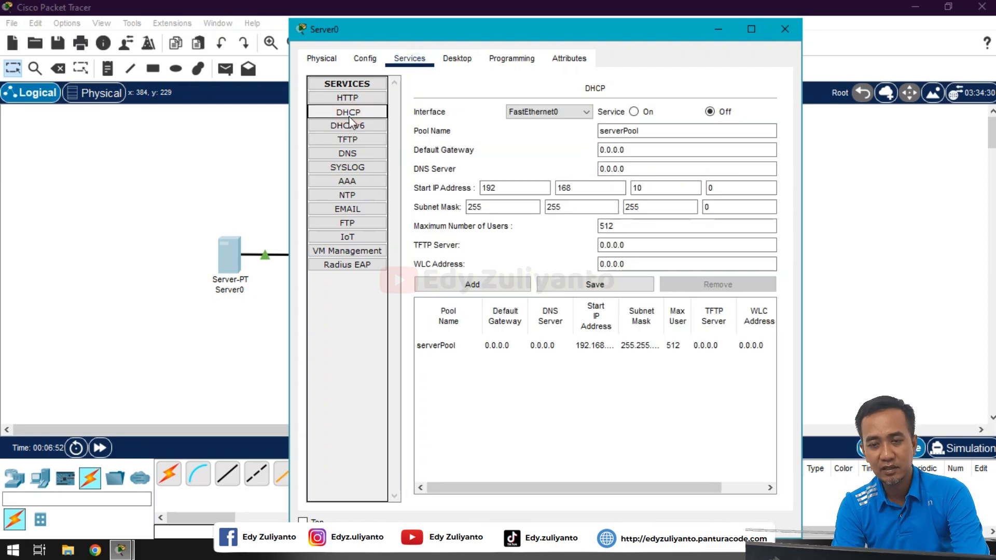
{"action": "left_click", "coordinate": [634, 112]}
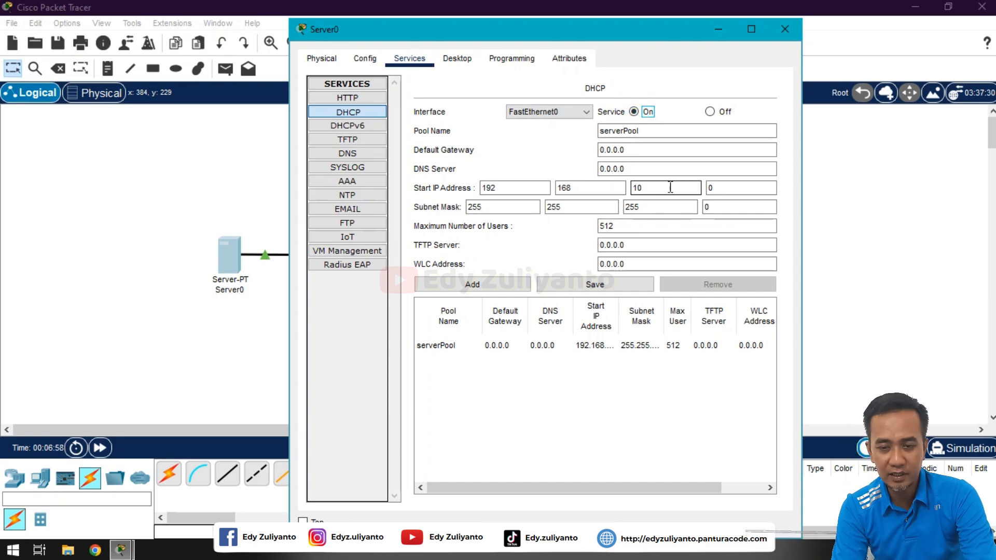
{"action": "left_click", "coordinate": [730, 188]}
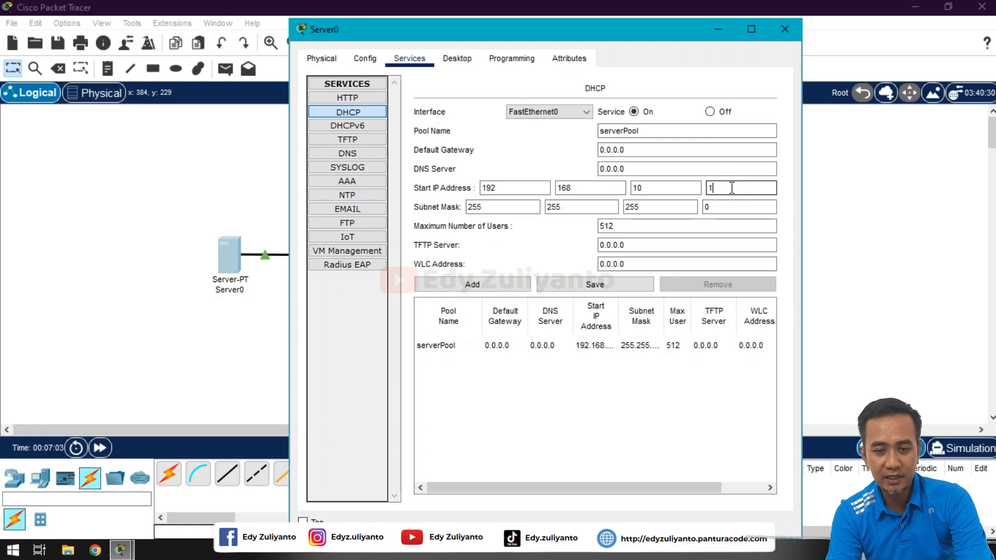
{"action": "left_click_drag", "start_coordinate": [643, 227], "coordinate": [554, 232]}
{"action": "type", "text": "21"}
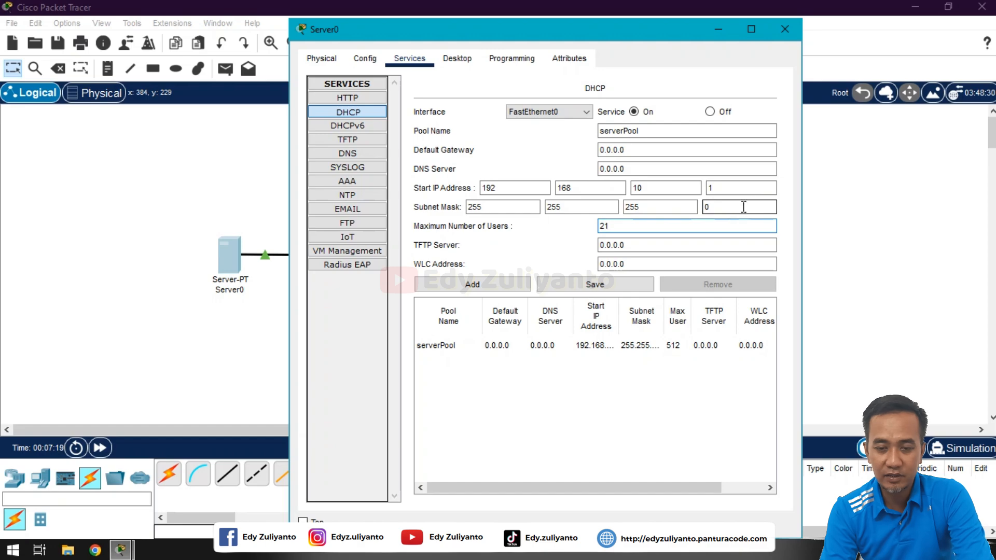
{"action": "left_click", "coordinate": [785, 29]}
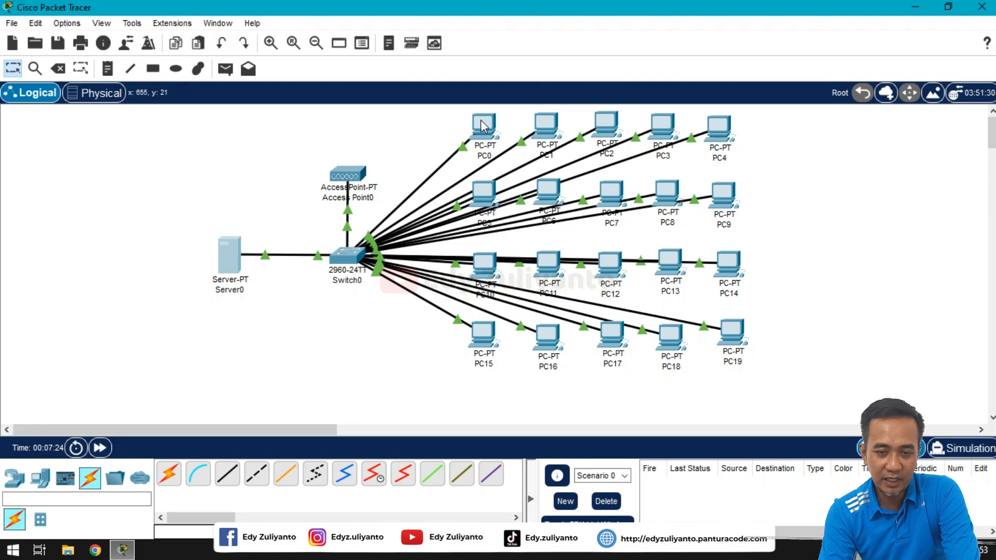
Step: Set PC0's IP configuration to DHCP so it receives 192.168.10.2, then close PC0
{"action": "mouse_move", "coordinate": [482, 124]}
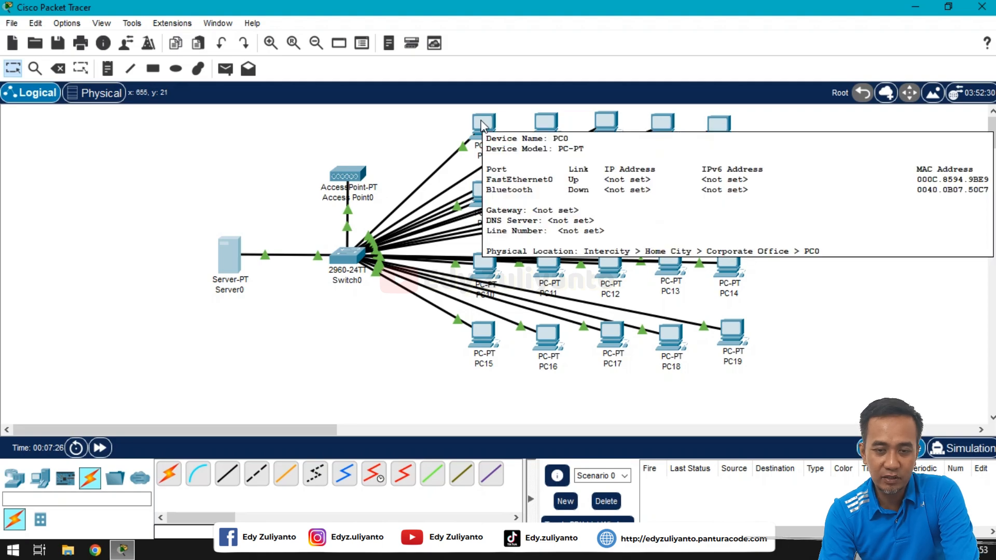
{"action": "left_click", "coordinate": [482, 124]}
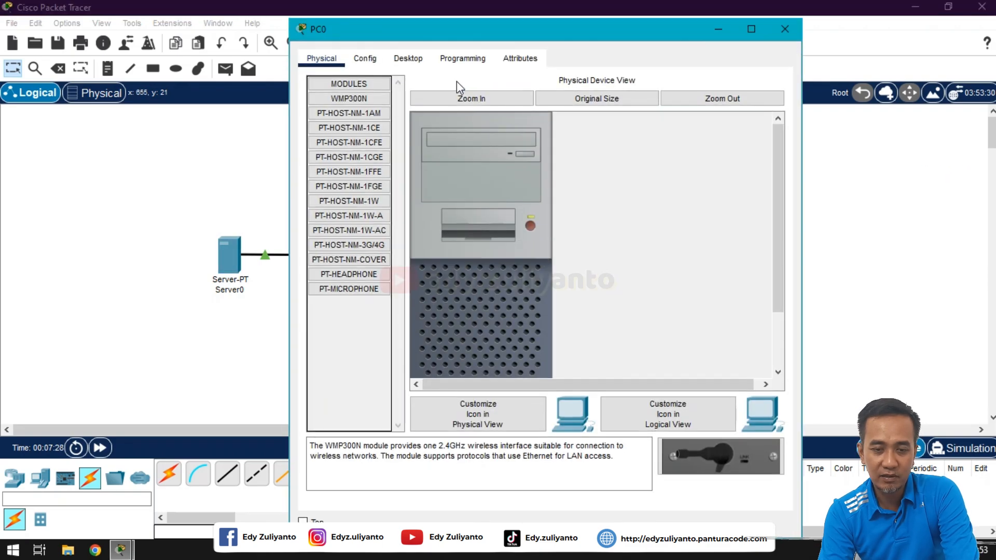
{"action": "left_click", "coordinate": [424, 62]}
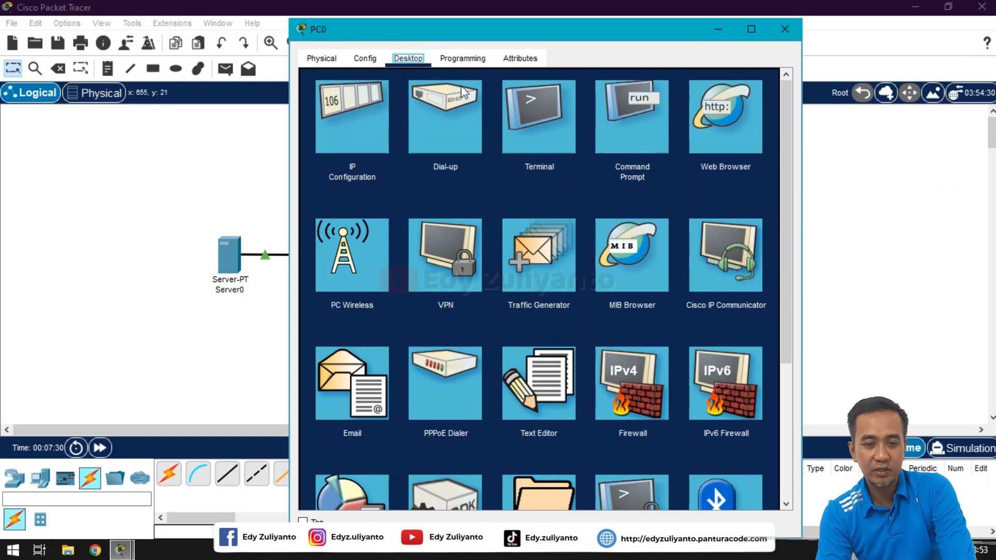
{"action": "left_click", "coordinate": [387, 138]}
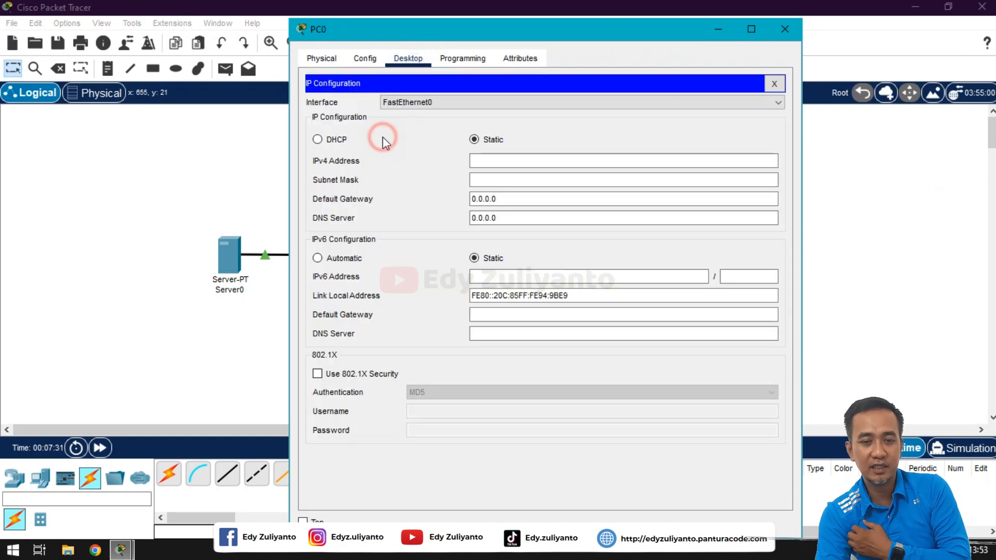
{"action": "left_click", "coordinate": [343, 139]}
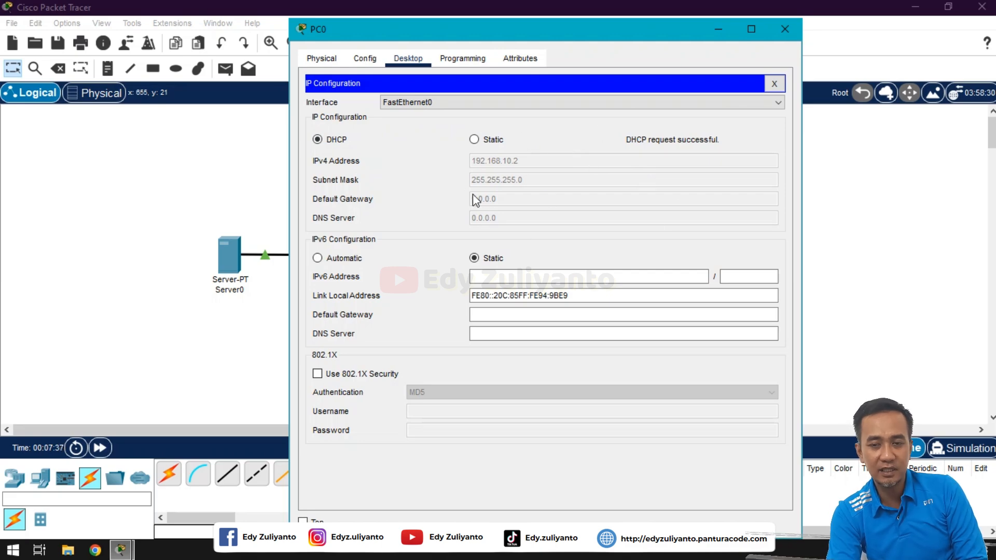
{"action": "left_click", "coordinate": [774, 83]}
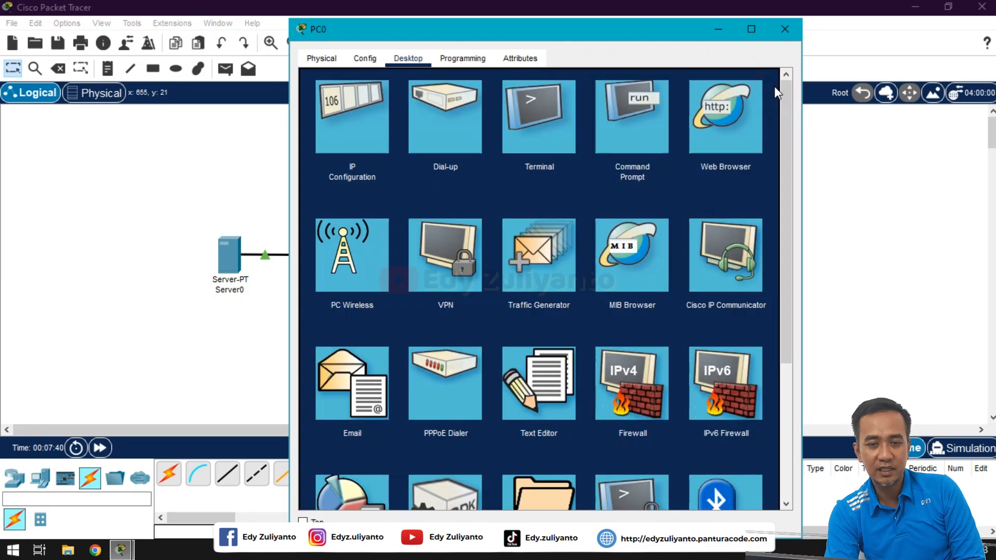
{"action": "left_click", "coordinate": [792, 27]}
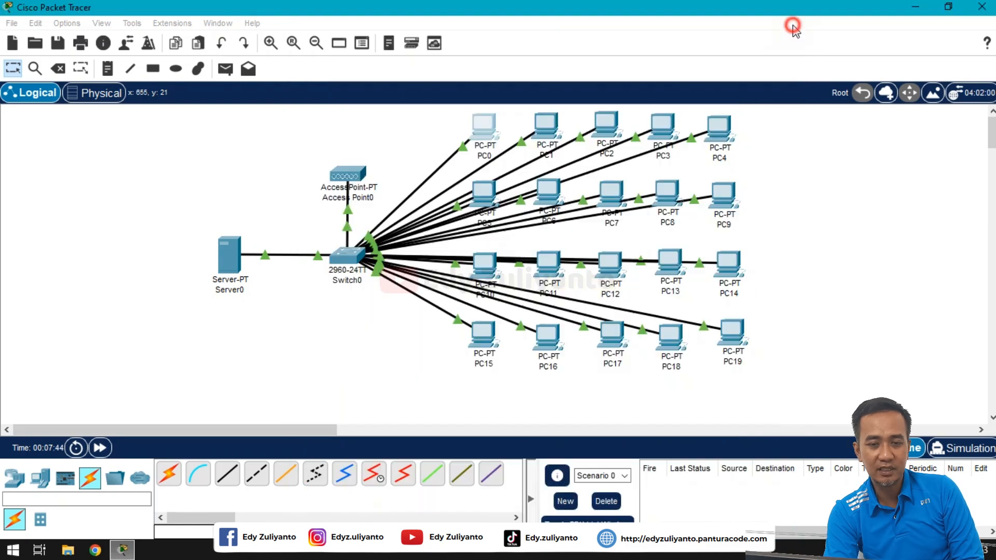
Step: Set PC1's IP configuration to DHCP so it receives 192.168.10.3, then close PC1
{"action": "left_click", "coordinate": [549, 124]}
{"action": "left_click", "coordinate": [406, 59]}
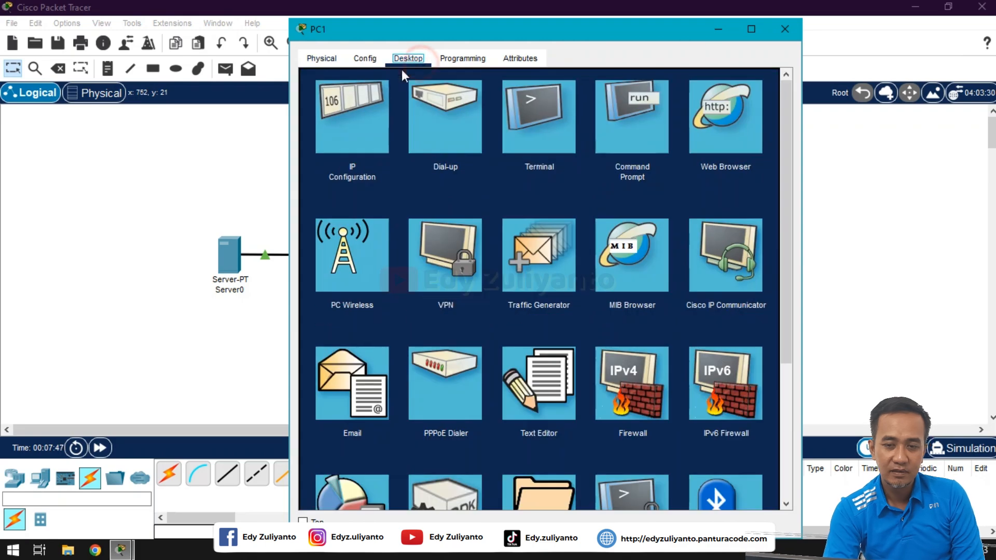
{"action": "left_click", "coordinate": [369, 102]}
{"action": "left_click", "coordinate": [337, 139]}
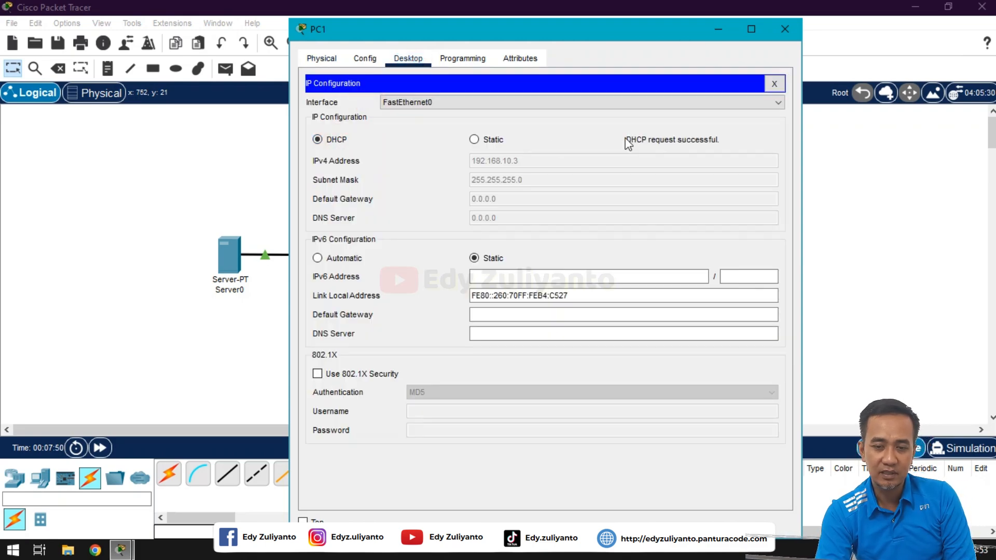
{"action": "left_click", "coordinate": [773, 83]}
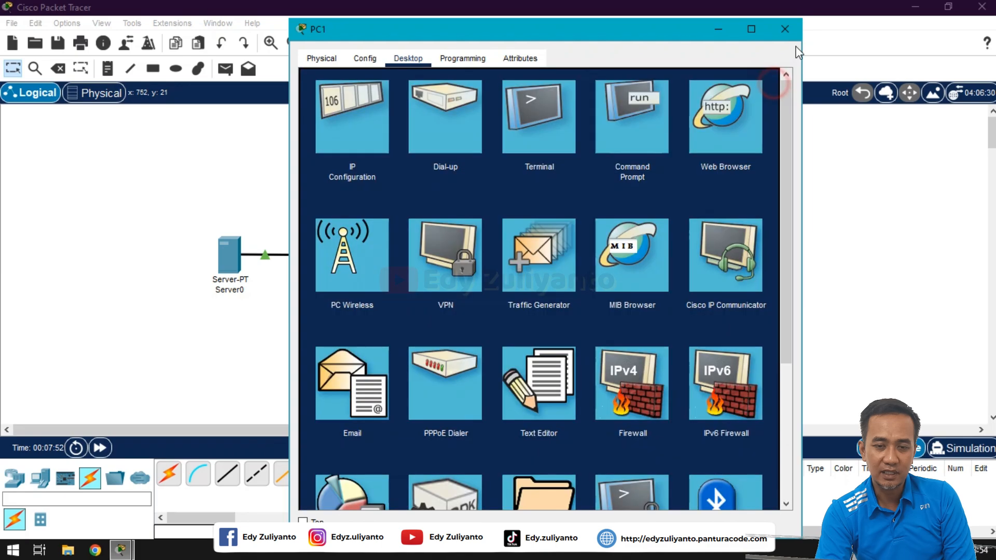
{"action": "left_click", "coordinate": [792, 36]}
Step: Set PC2's IP configuration to DHCP, then close PC2
{"action": "left_click", "coordinate": [606, 124]}
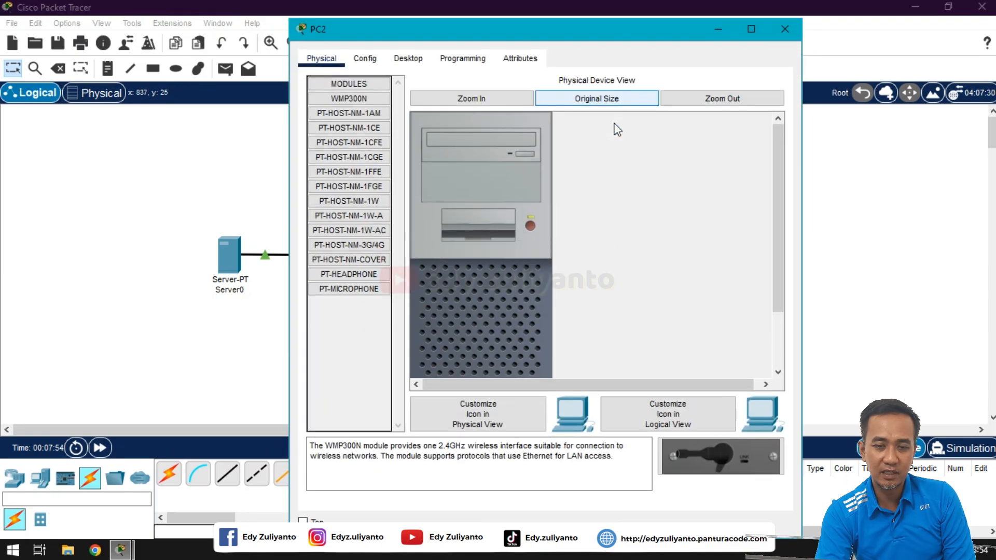
{"action": "left_click", "coordinate": [408, 59]}
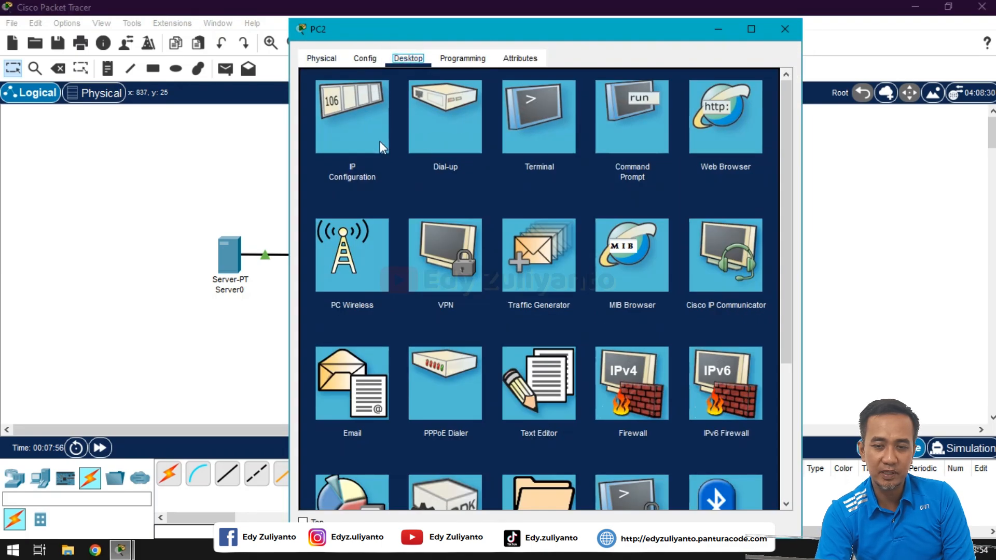
{"action": "left_click", "coordinate": [381, 146]}
{"action": "left_click", "coordinate": [345, 142]}
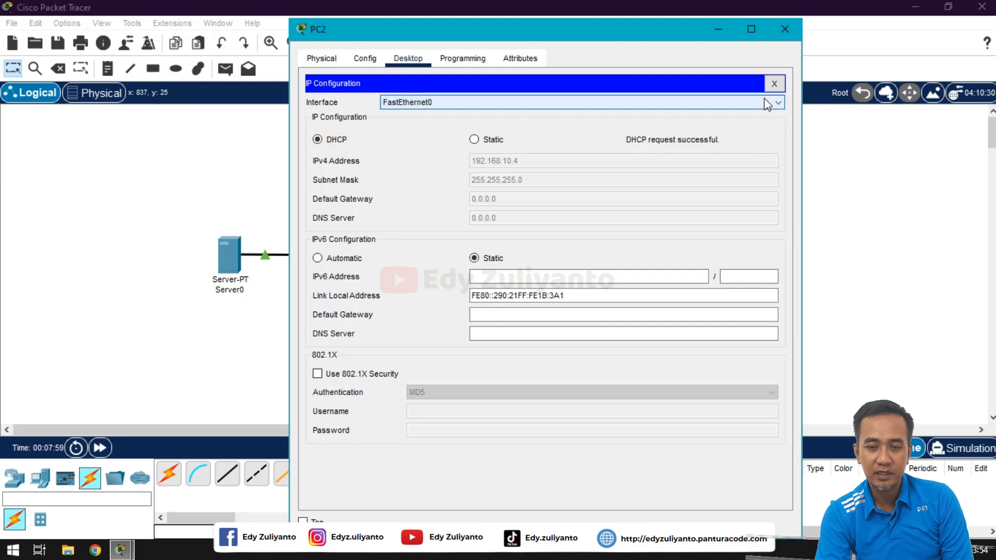
{"action": "left_click", "coordinate": [774, 84]}
{"action": "left_click", "coordinate": [785, 29]}
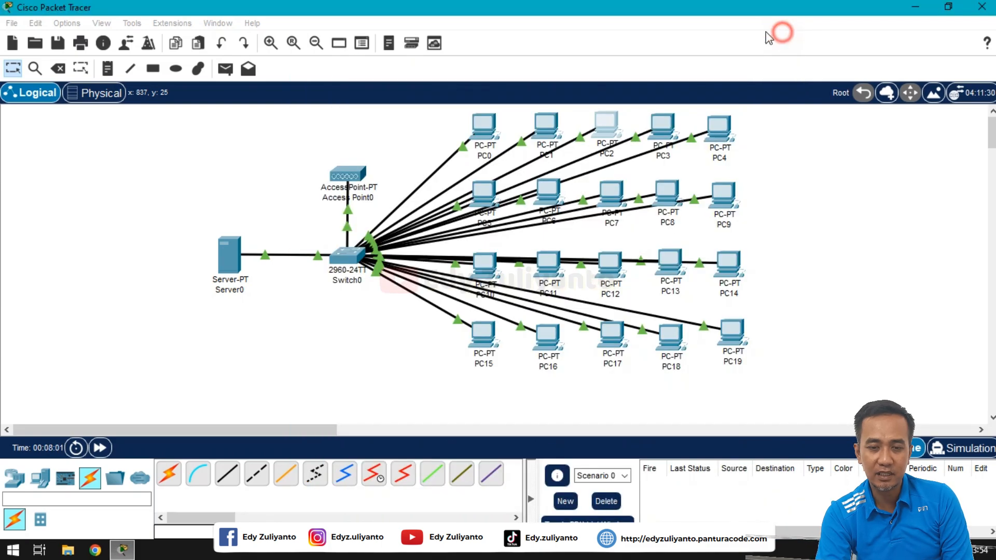
Step: Set PC3's IP configuration to DHCP so it receives 192.168.10.5, then close PC3
{"action": "left_click", "coordinate": [660, 123]}
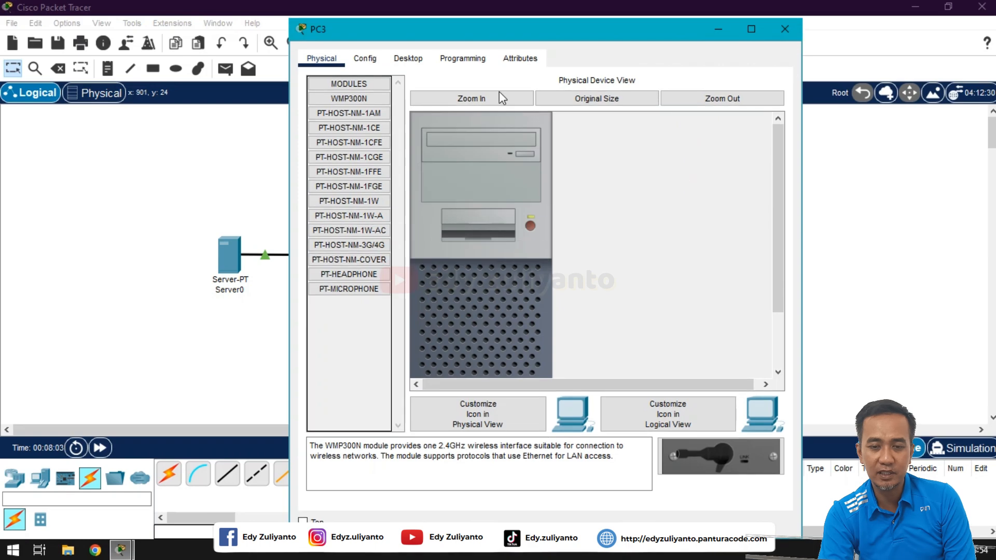
{"action": "left_click", "coordinate": [421, 58]}
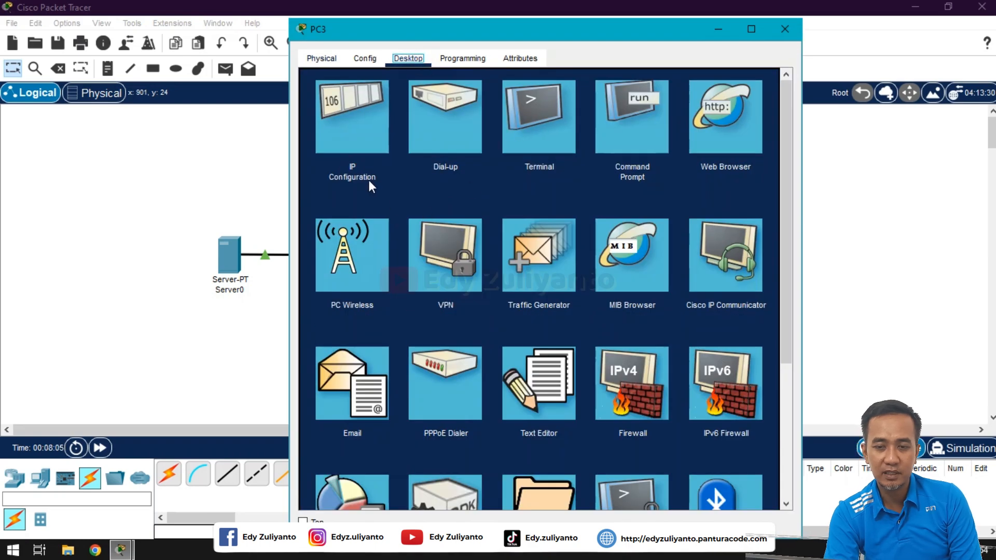
{"action": "left_click", "coordinate": [355, 156]}
{"action": "left_click", "coordinate": [318, 139]}
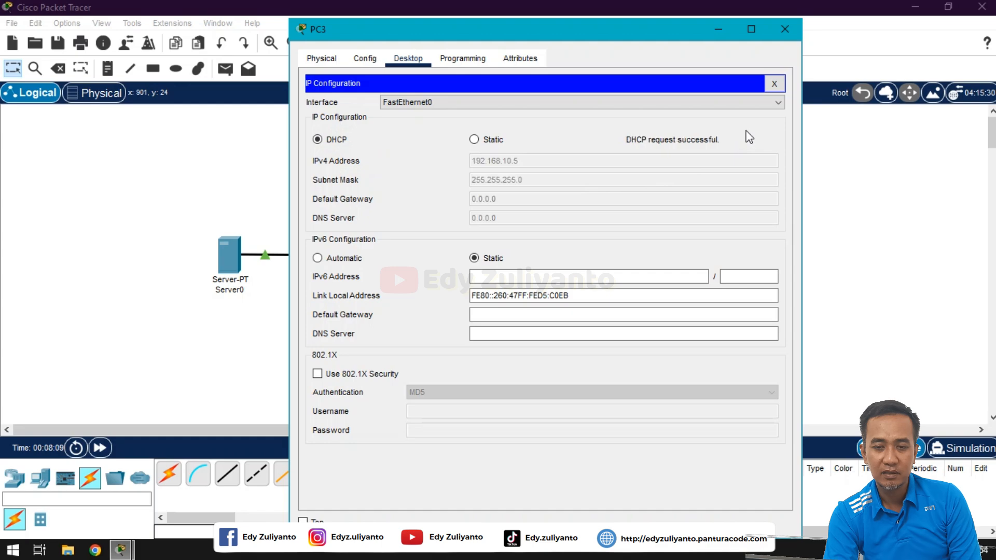
{"action": "left_click", "coordinate": [774, 83]}
{"action": "left_click", "coordinate": [784, 29]}
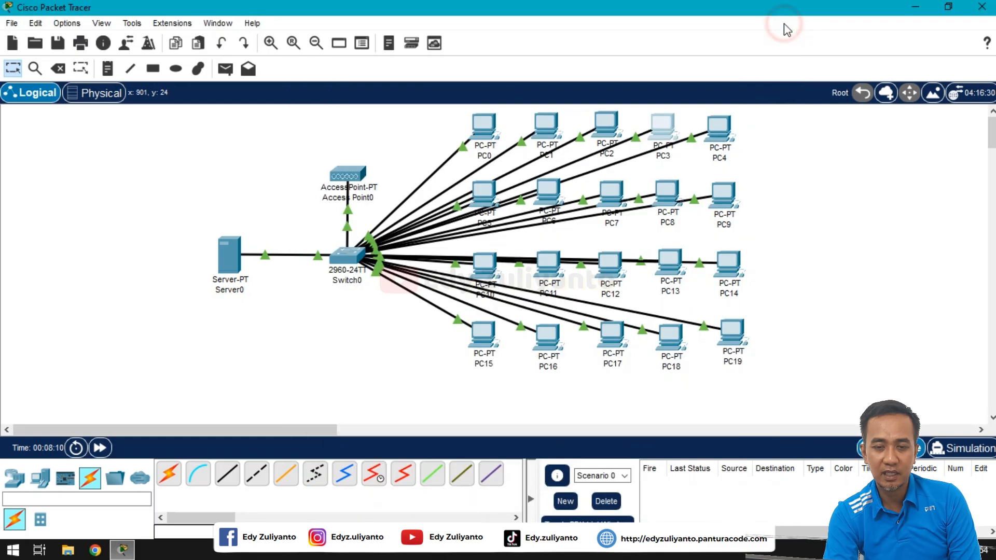
Step: Set PC4's IP configuration to DHCP so it receives 192.168.10.6, then close PC4
{"action": "left_click", "coordinate": [711, 136]}
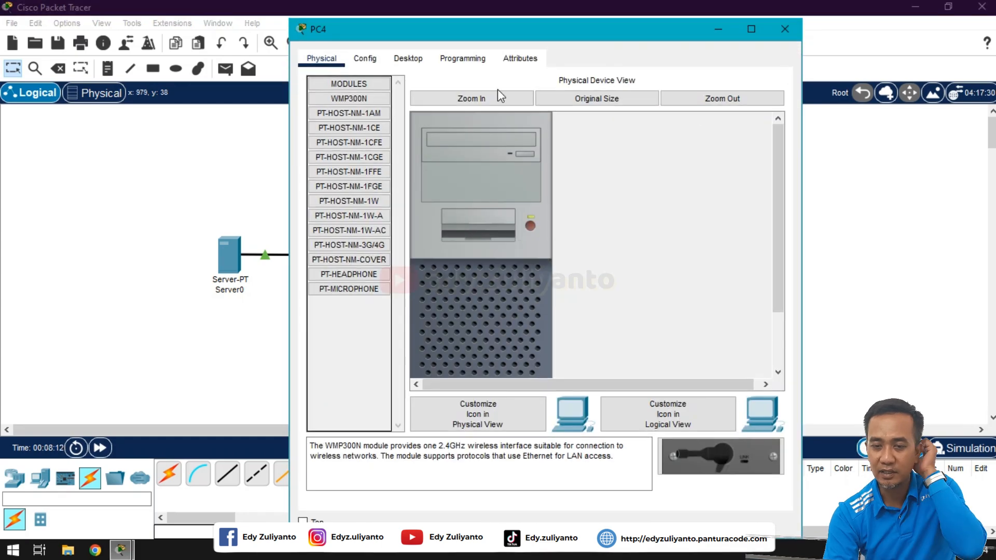
{"action": "left_click", "coordinate": [415, 61]}
{"action": "left_click", "coordinate": [372, 123]}
{"action": "left_click", "coordinate": [346, 141]}
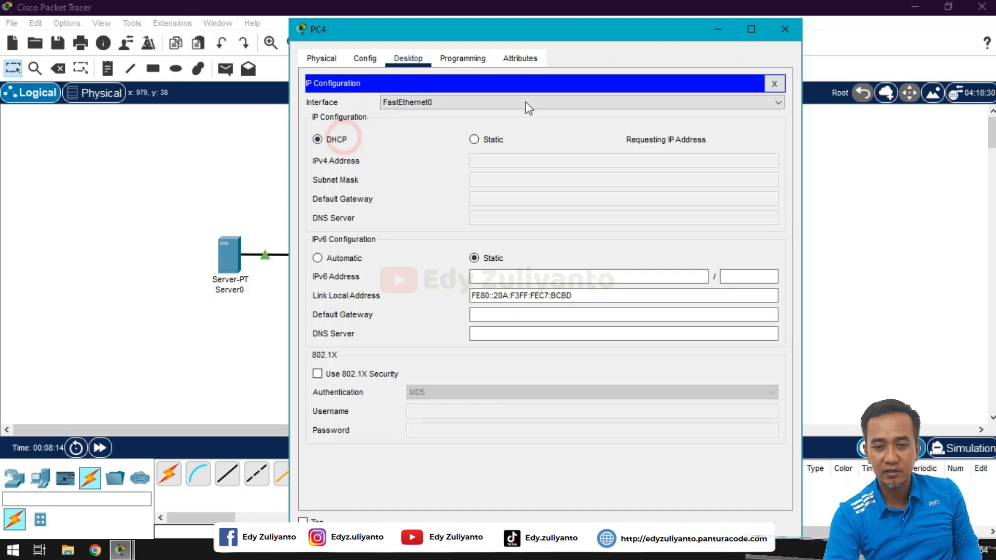
{"action": "left_click", "coordinate": [774, 85]}
{"action": "left_click", "coordinate": [784, 29]}
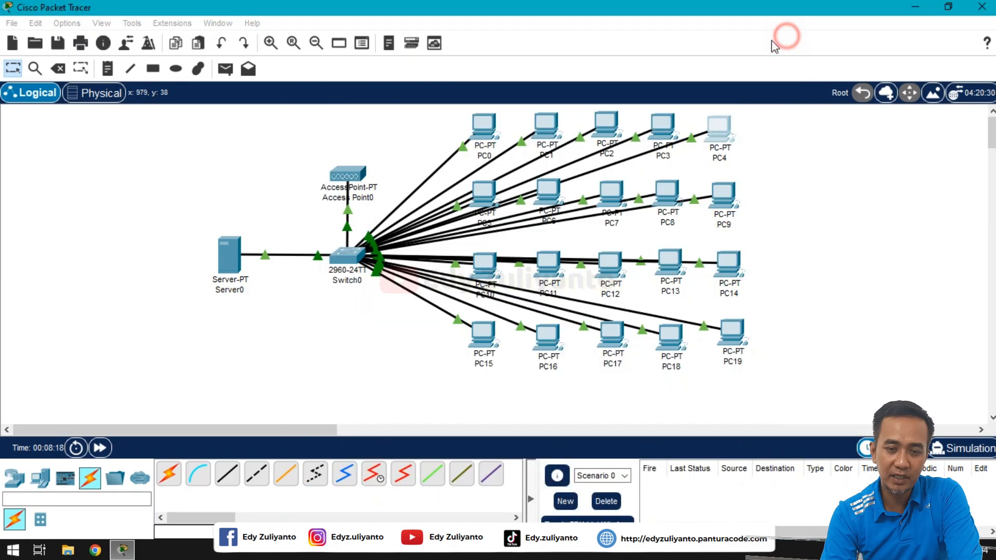
Step: Switch PC5's IP configuration to DHCP, then close its window
{"action": "left_click", "coordinate": [490, 194]}
{"action": "left_click", "coordinate": [408, 58]}
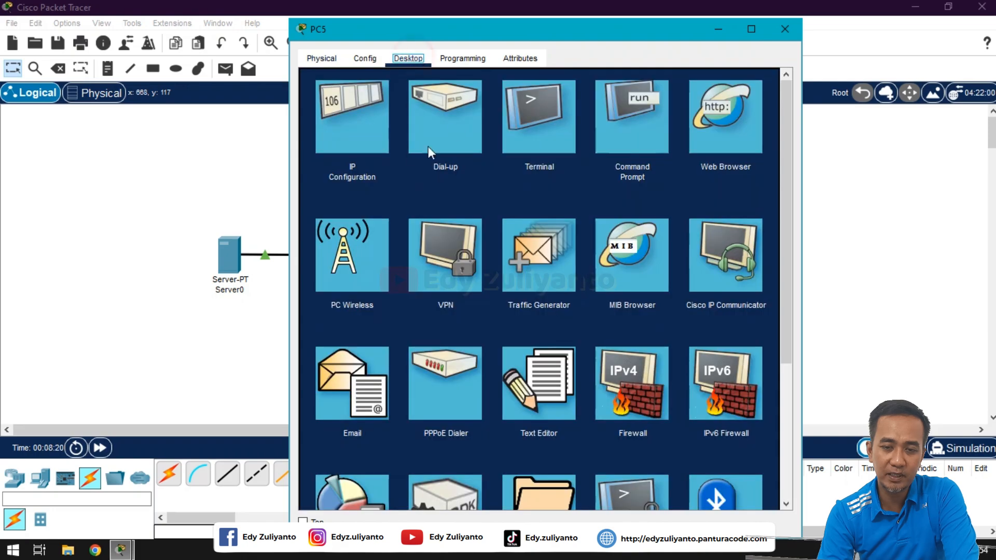
{"action": "left_click", "coordinate": [358, 129]}
{"action": "left_click", "coordinate": [340, 140]}
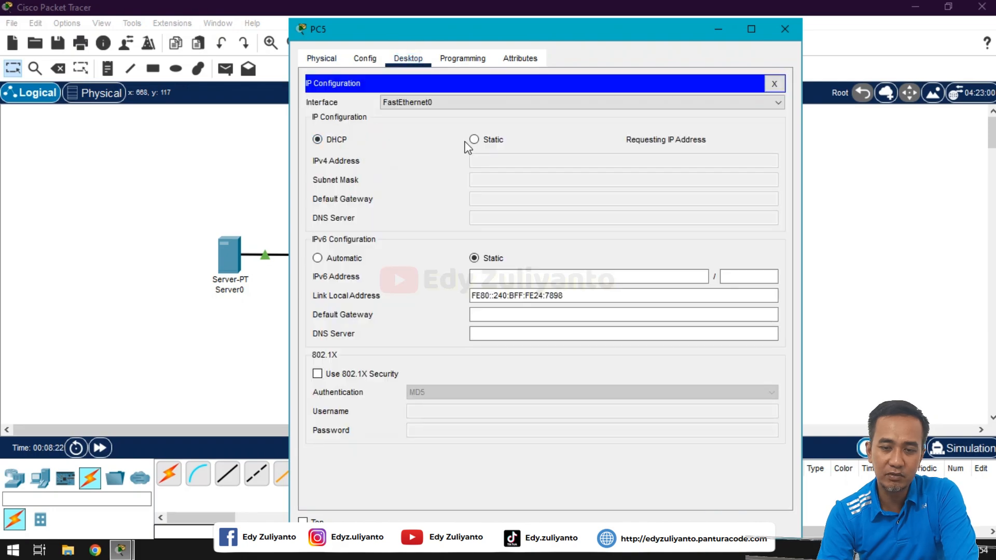
{"action": "left_click", "coordinate": [774, 85]}
{"action": "left_click", "coordinate": [785, 29]}
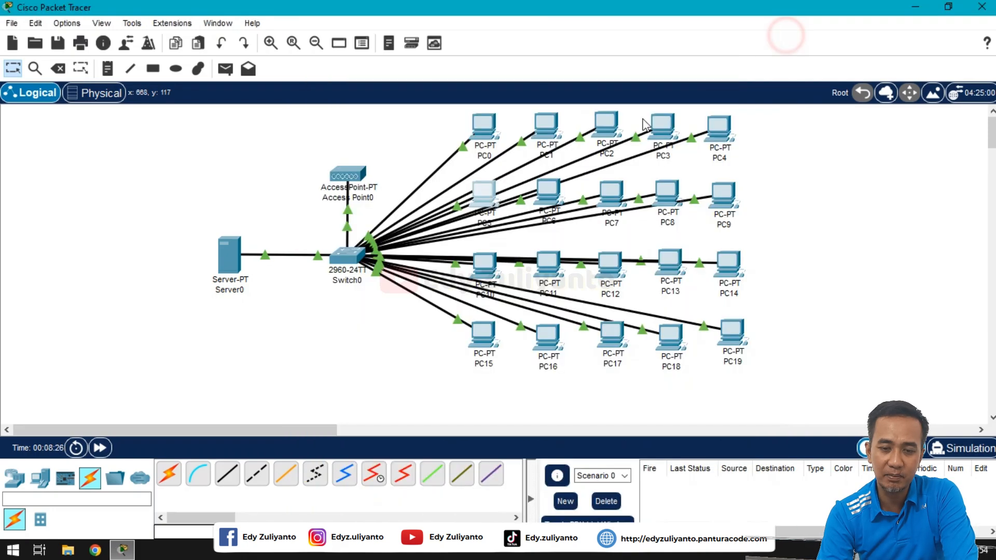
Step: Switch PC6's IP configuration to DHCP, then close its window
{"action": "left_click", "coordinate": [550, 193]}
{"action": "left_click", "coordinate": [408, 58]}
{"action": "left_click", "coordinate": [349, 150]}
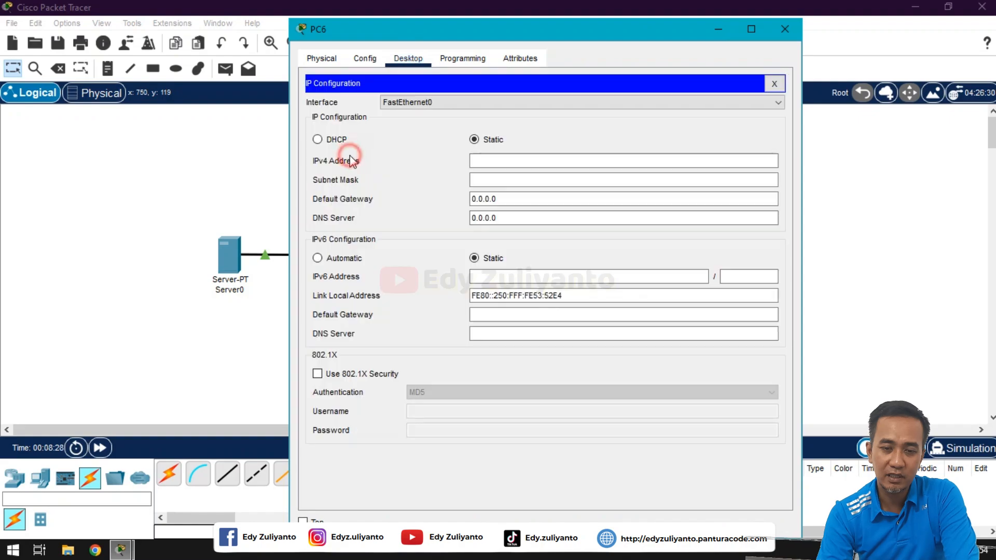
{"action": "left_click", "coordinate": [338, 140]}
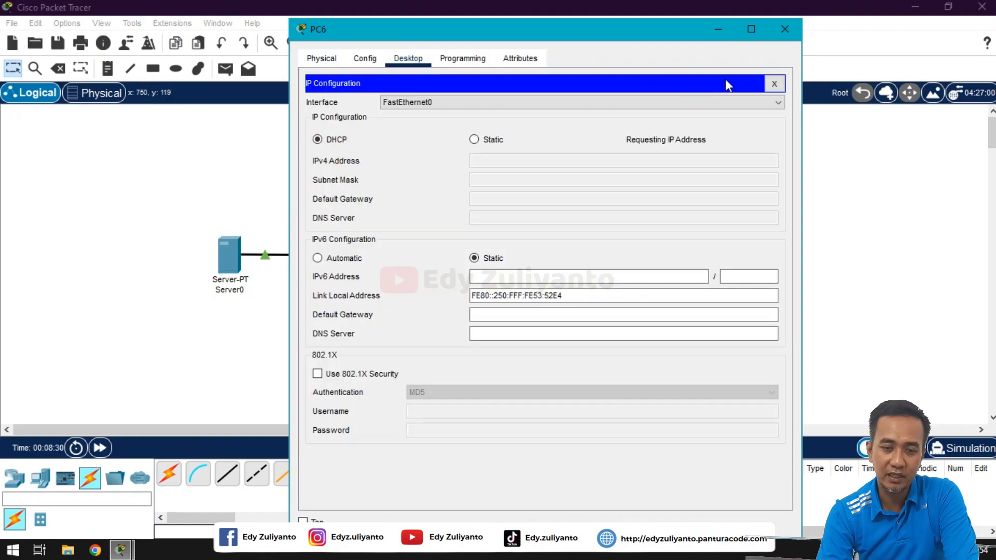
{"action": "left_click", "coordinate": [774, 83]}
{"action": "left_click", "coordinate": [785, 29]}
Step: Switch PC7's IP configuration to DHCP, then close its window
{"action": "left_click", "coordinate": [614, 189]}
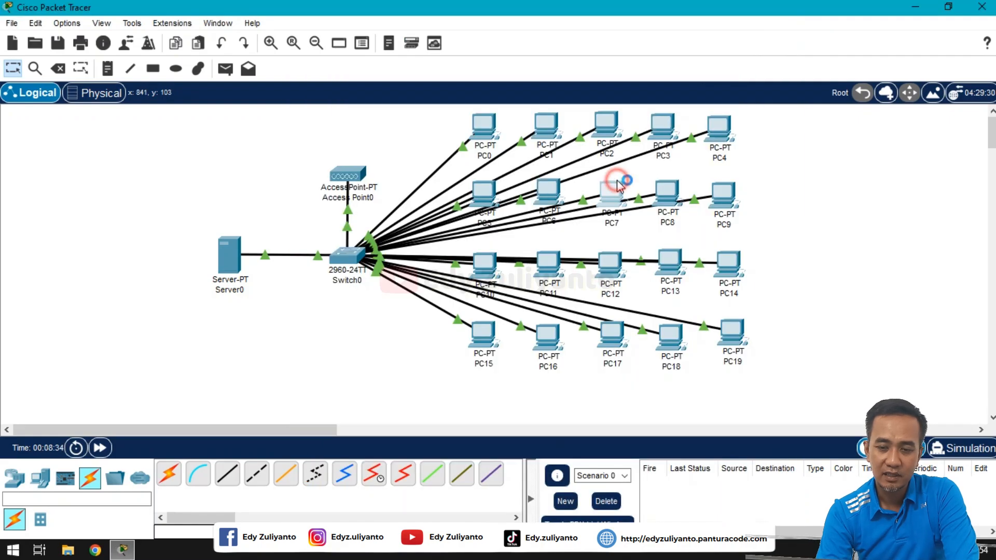
{"action": "left_click", "coordinate": [422, 58]}
{"action": "left_click", "coordinate": [373, 120]}
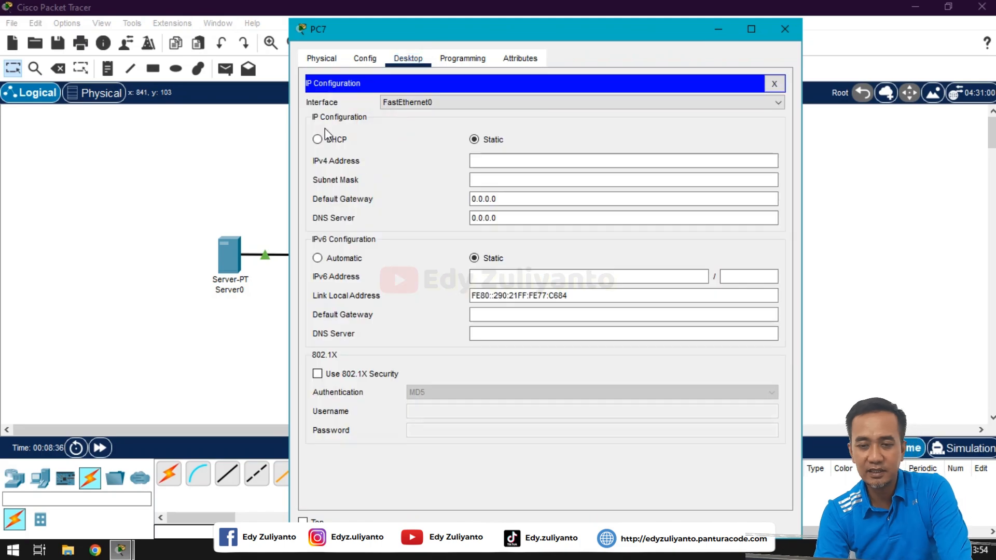
{"action": "left_click", "coordinate": [317, 139]}
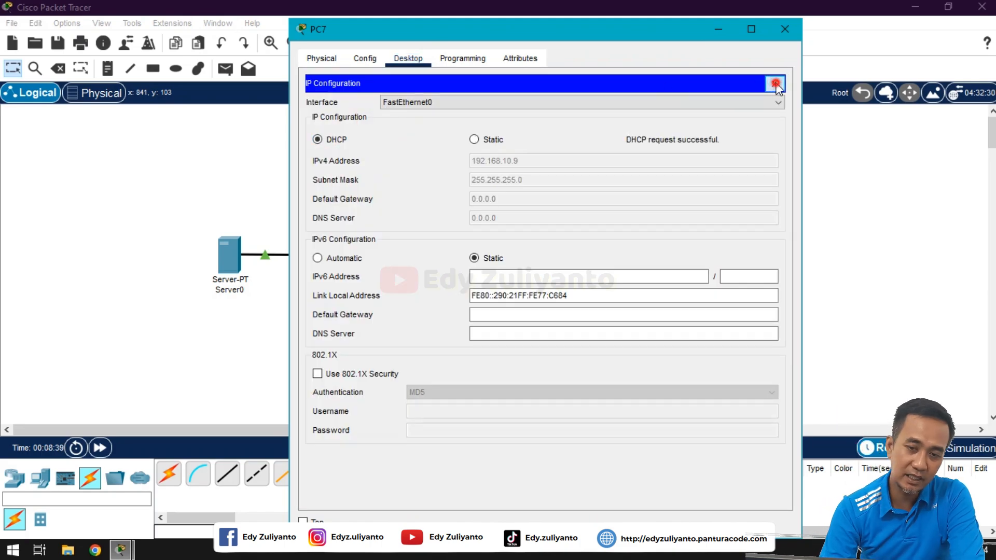
{"action": "left_click", "coordinate": [774, 84]}
{"action": "left_click", "coordinate": [784, 29]}
Step: Switch PC8's IP configuration to DHCP, then close its window
{"action": "left_click", "coordinate": [668, 193]}
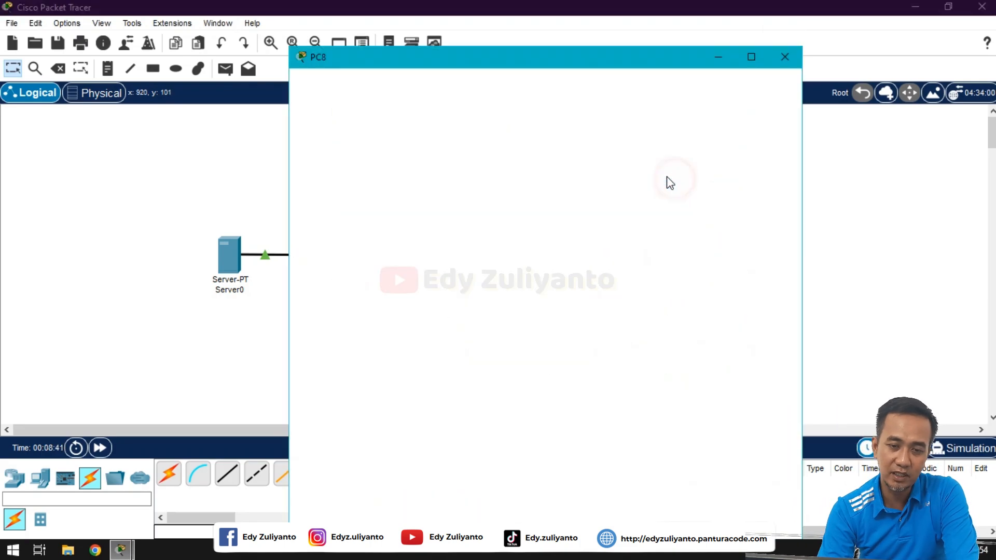
{"action": "left_click", "coordinate": [408, 58]}
{"action": "left_click", "coordinate": [374, 131]}
{"action": "left_click", "coordinate": [317, 139]}
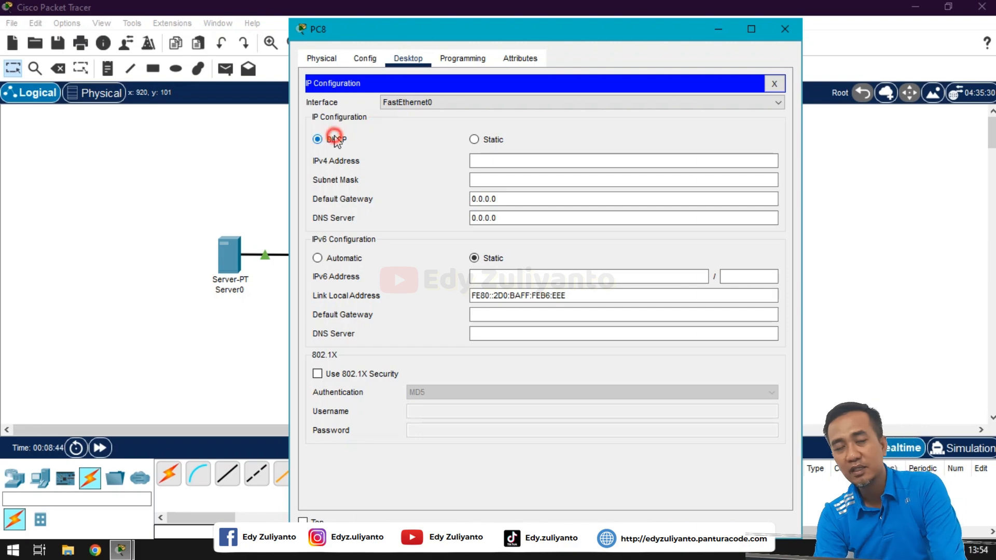
{"action": "left_click", "coordinate": [774, 83]}
{"action": "left_click", "coordinate": [785, 29]}
Step: Switch PC9's IP configuration to DHCP, then close its window
{"action": "left_click", "coordinate": [723, 195]}
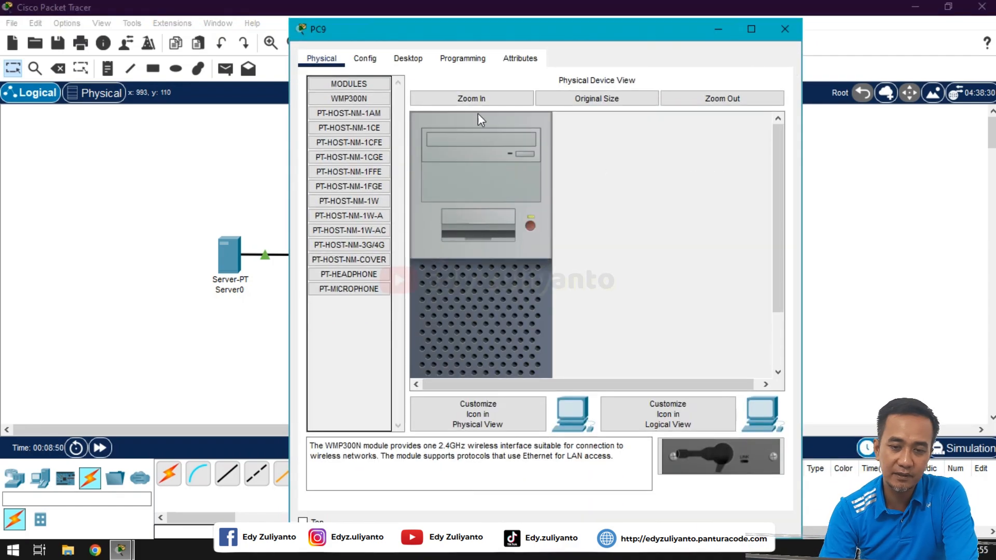
{"action": "left_click", "coordinate": [409, 58]}
{"action": "left_click", "coordinate": [398, 104]}
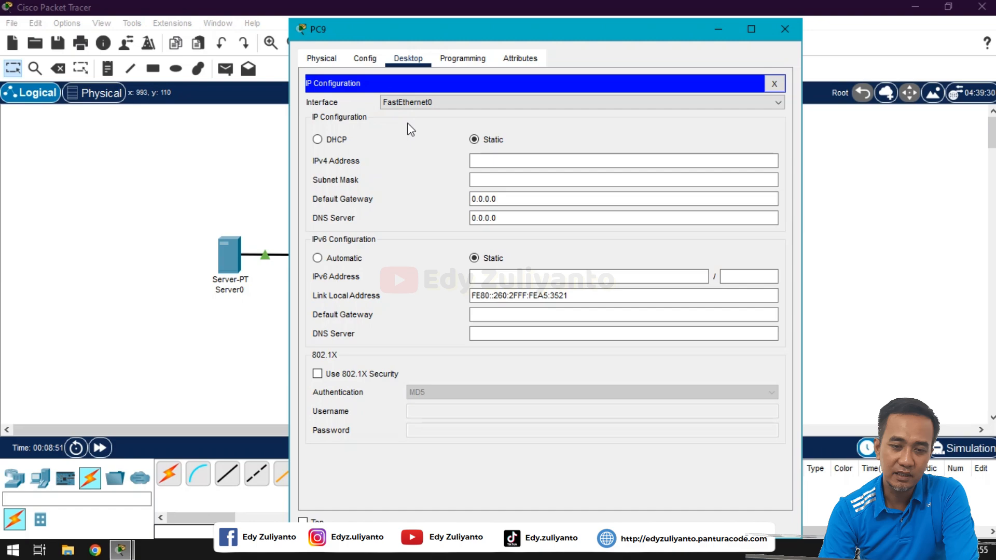
{"action": "left_click", "coordinate": [346, 143]}
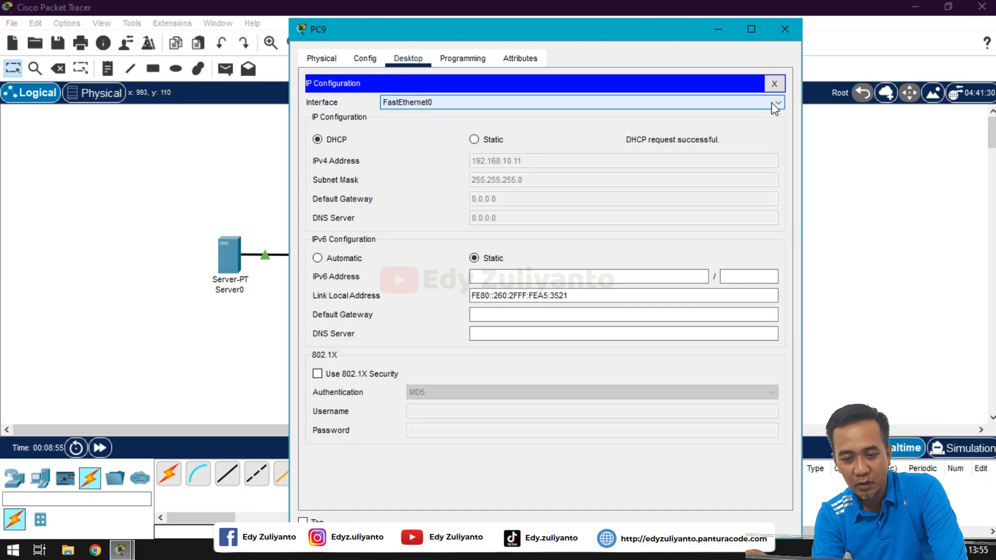
{"action": "left_click", "coordinate": [774, 84]}
{"action": "left_click", "coordinate": [787, 31]}
Step: Switch PC10's IP configuration to DHCP, then close its window
{"action": "left_click", "coordinate": [485, 257]}
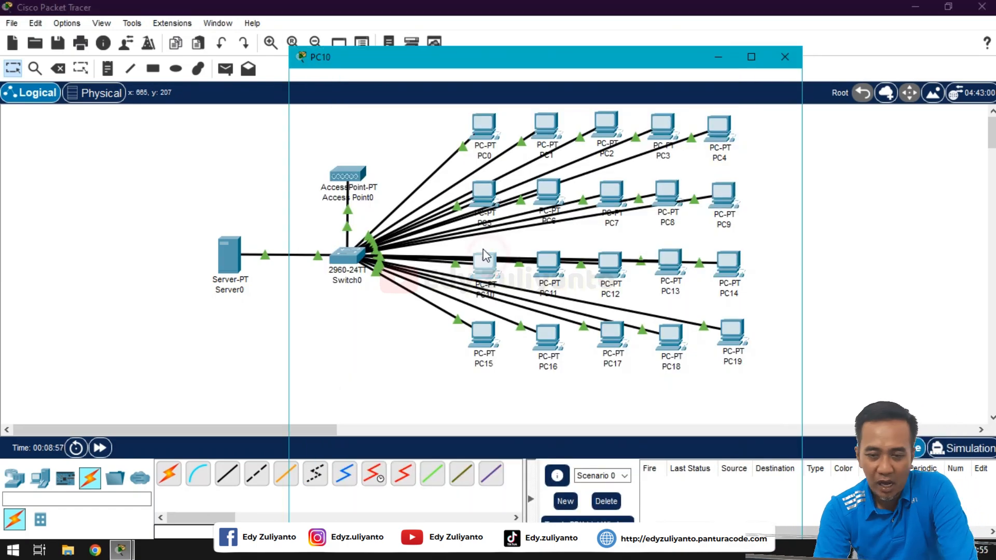
{"action": "left_click", "coordinate": [408, 58]}
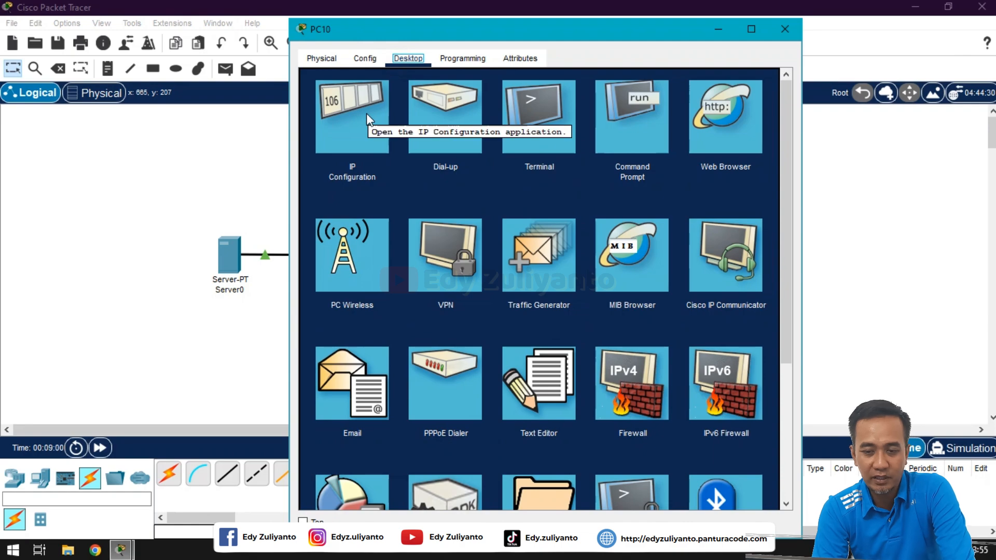
{"action": "left_click", "coordinate": [366, 113]}
{"action": "left_click", "coordinate": [349, 138]}
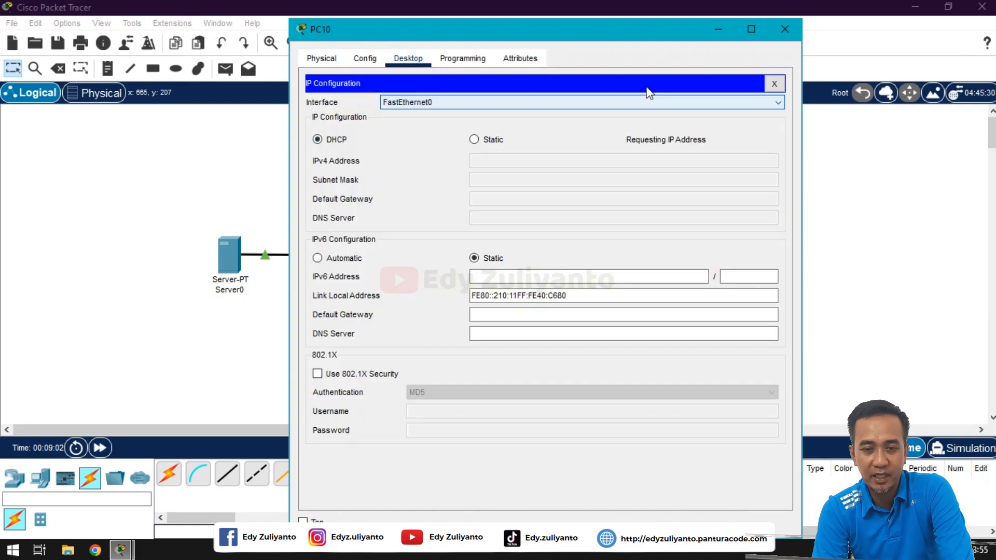
{"action": "left_click", "coordinate": [774, 84]}
{"action": "left_click", "coordinate": [785, 29]}
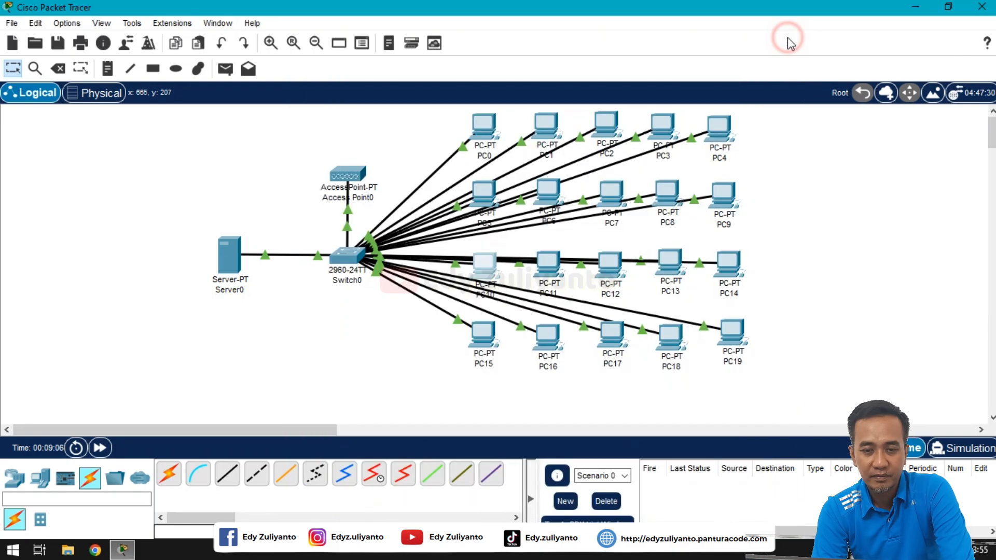
Step: Set PC11 to DHCP so it receives 192.168.10.13, then close its window
{"action": "left_click", "coordinate": [553, 255]}
{"action": "left_click", "coordinate": [408, 58]}
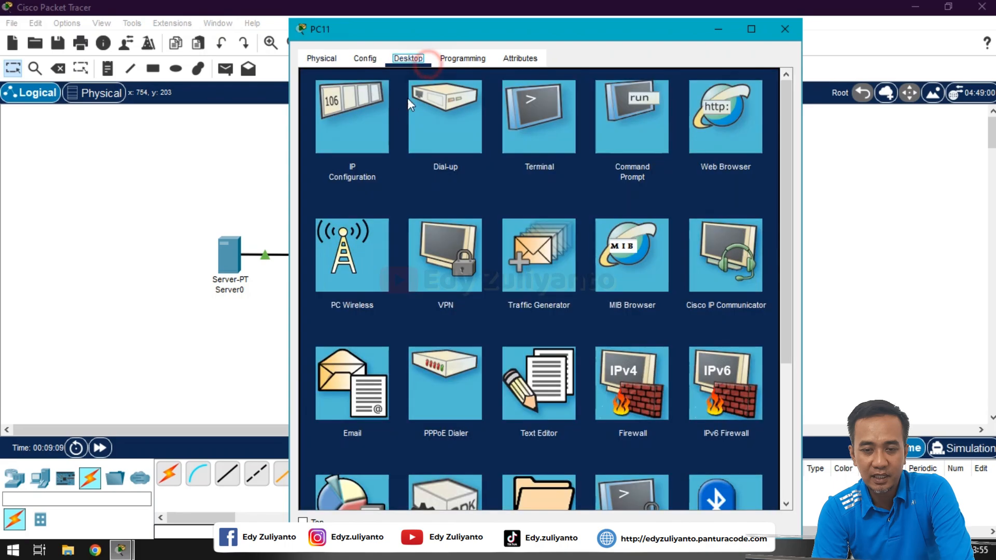
{"action": "left_click", "coordinate": [363, 110]}
{"action": "left_click", "coordinate": [335, 139]}
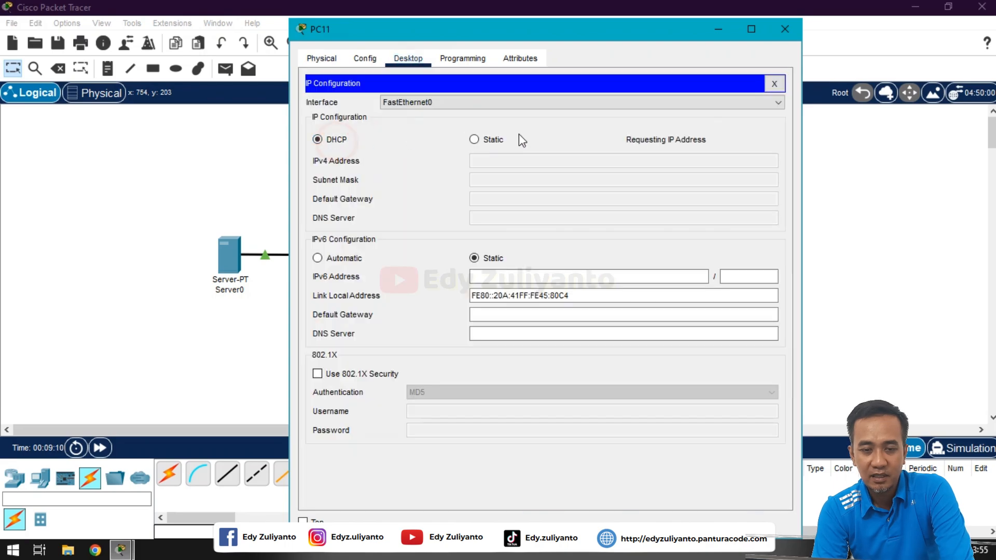
{"action": "left_click", "coordinate": [774, 84]}
{"action": "left_click", "coordinate": [787, 36]}
Step: Switch PC12's IP configuration to DHCP, then close its window
{"action": "left_click", "coordinate": [615, 257]}
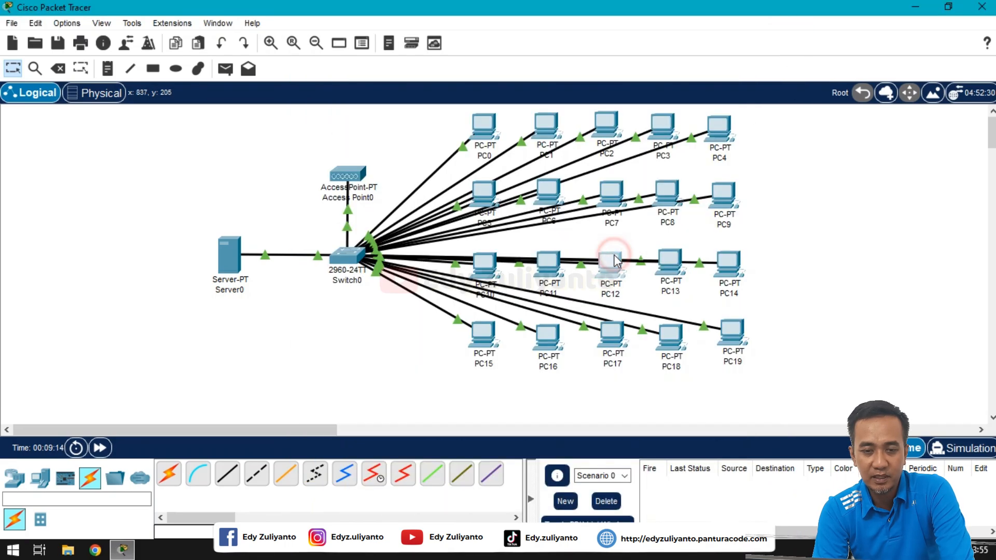
{"action": "left_click", "coordinate": [409, 58]}
{"action": "left_click", "coordinate": [368, 115]}
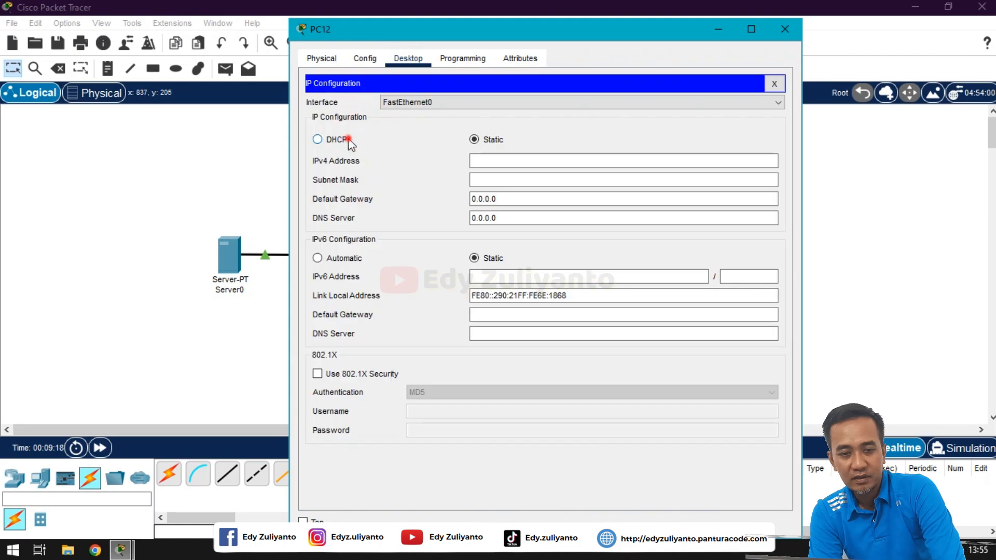
{"action": "left_click", "coordinate": [318, 139]}
{"action": "left_click", "coordinate": [774, 84]}
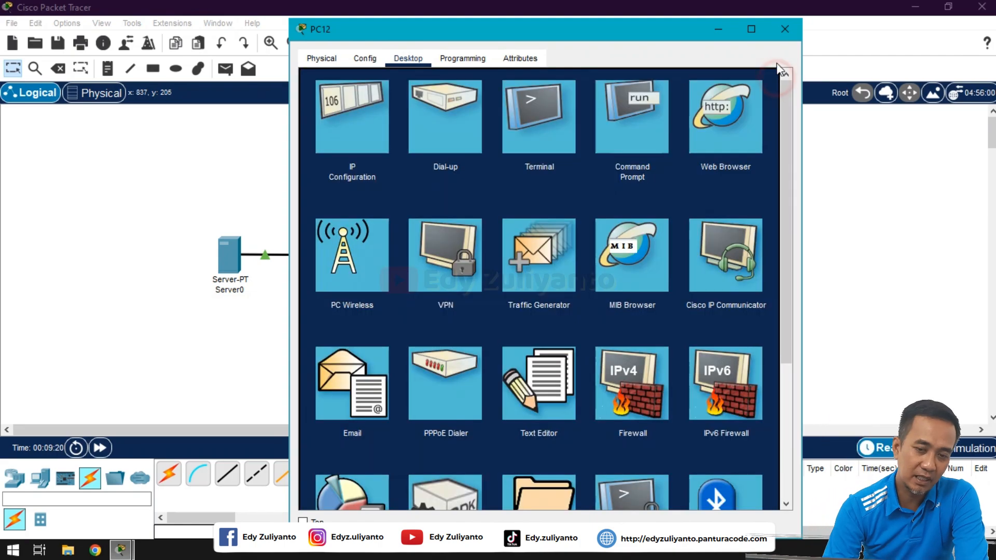
{"action": "left_click", "coordinate": [785, 29]}
Step: Switch PC13's IP configuration to DHCP, then close its window
{"action": "left_click", "coordinate": [670, 258]}
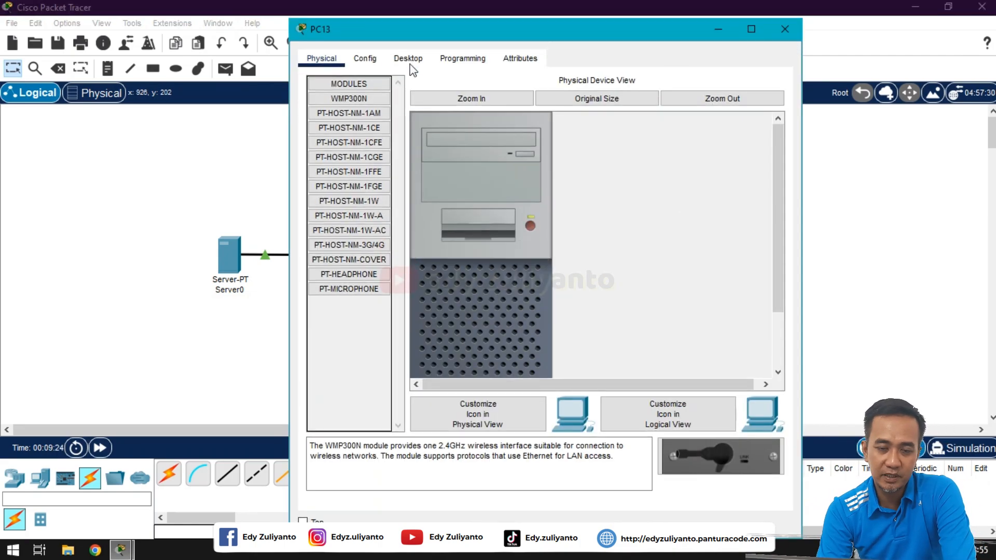
{"action": "left_click", "coordinate": [408, 58]}
{"action": "left_click", "coordinate": [369, 116]}
{"action": "left_click", "coordinate": [317, 139]}
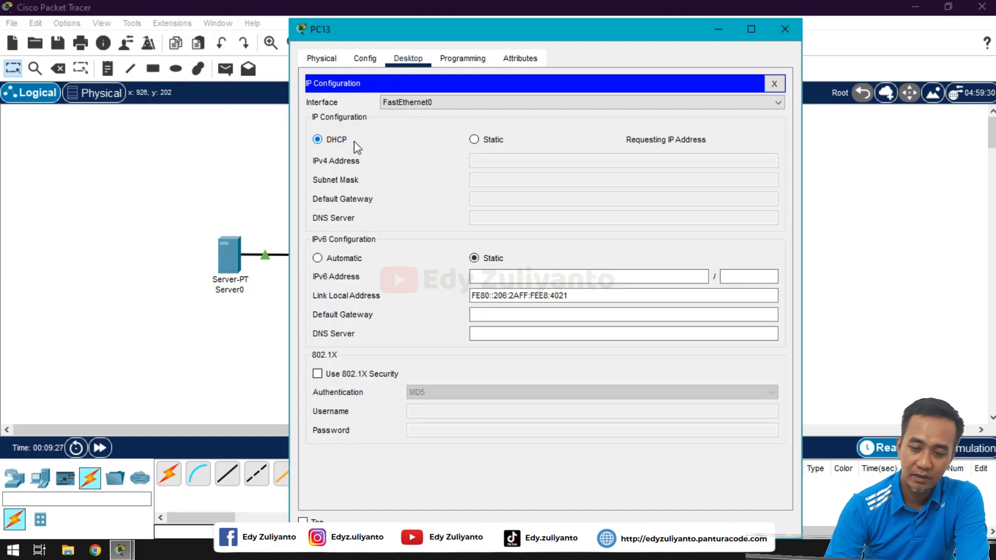
{"action": "left_click", "coordinate": [774, 83]}
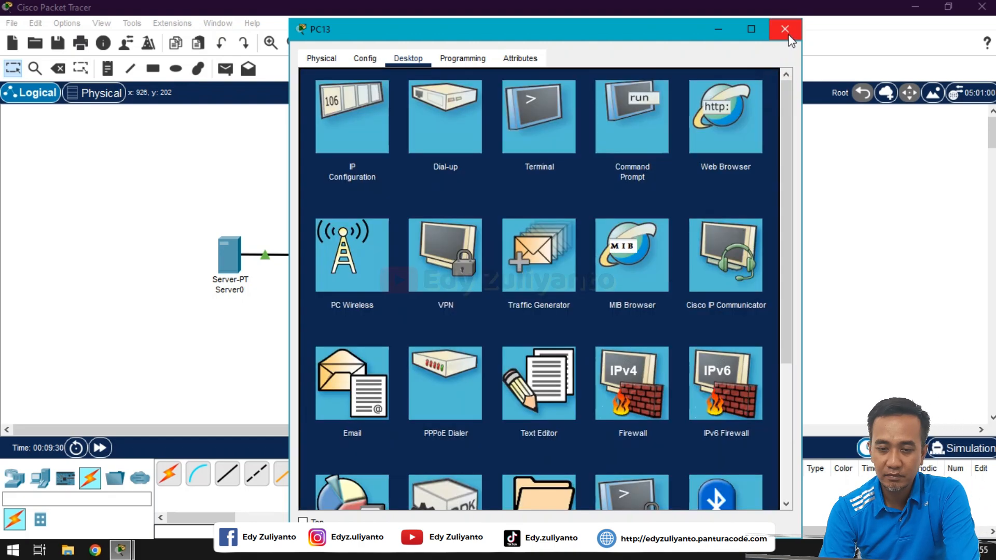
{"action": "left_click", "coordinate": [786, 32]}
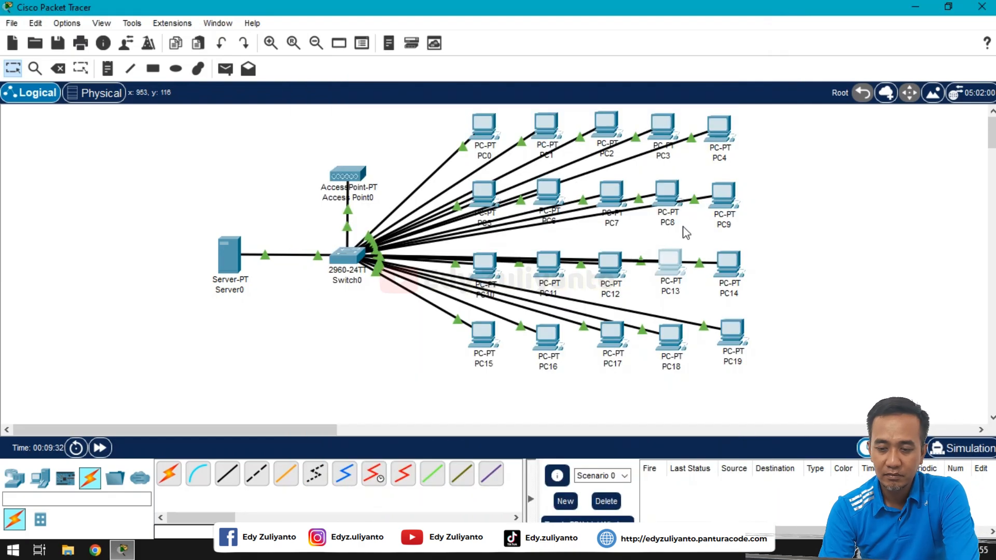
Step: Switch PC14's IP configuration to DHCP, then close its window
{"action": "left_click", "coordinate": [733, 259]}
{"action": "left_click", "coordinate": [411, 63]}
{"action": "left_click", "coordinate": [369, 111]}
{"action": "left_click", "coordinate": [336, 139]}
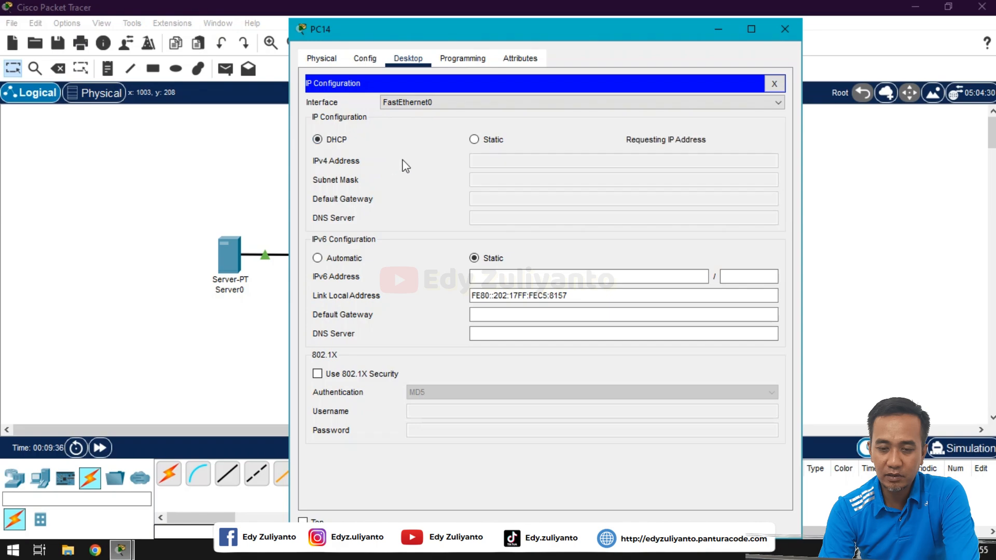
{"action": "left_click", "coordinate": [774, 83]}
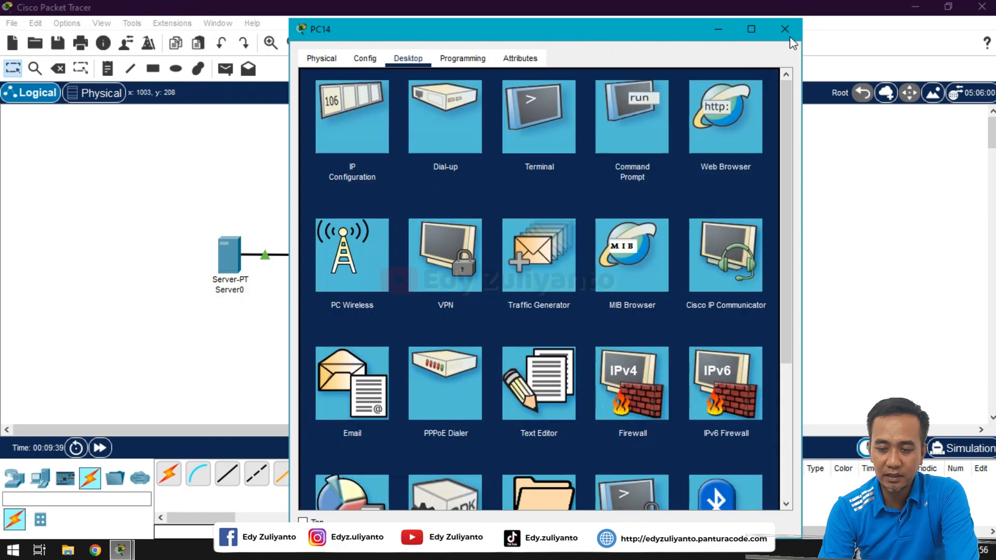
{"action": "left_click", "coordinate": [788, 33]}
Step: Switch PC15's IP configuration to DHCP, then close its window
{"action": "left_click", "coordinate": [480, 335]}
{"action": "left_click", "coordinate": [409, 58]}
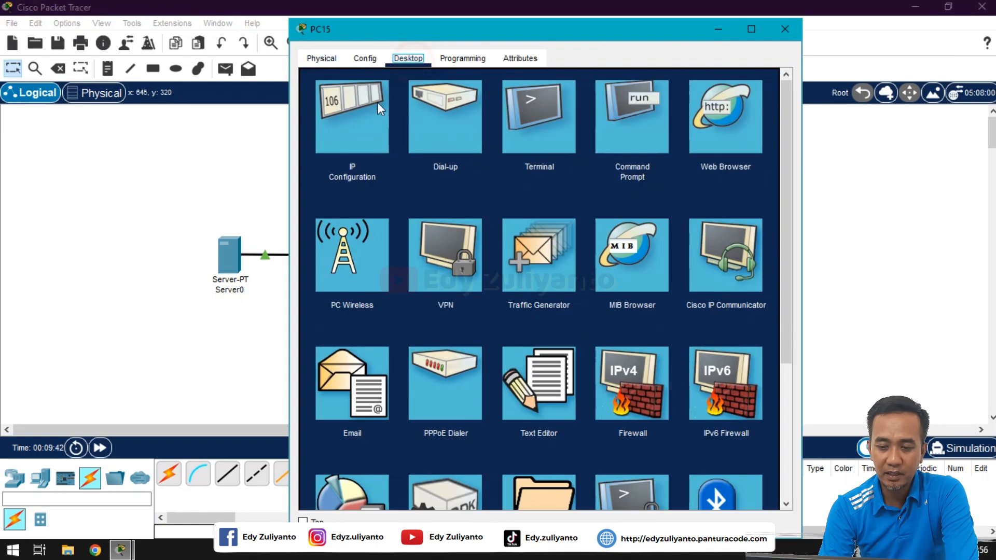
{"action": "left_click", "coordinate": [370, 111]}
{"action": "left_click", "coordinate": [337, 139]}
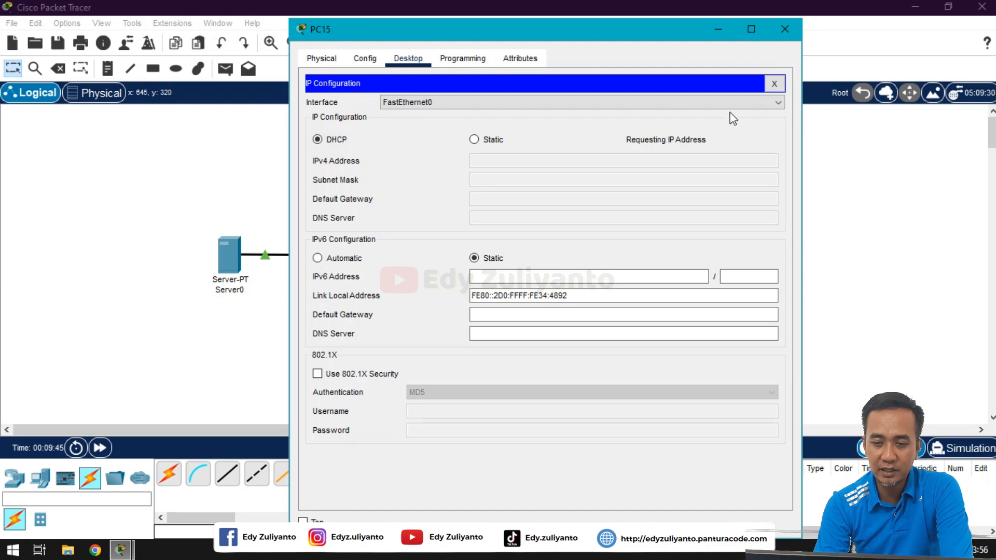
{"action": "left_click", "coordinate": [773, 84]}
{"action": "left_click", "coordinate": [785, 28]}
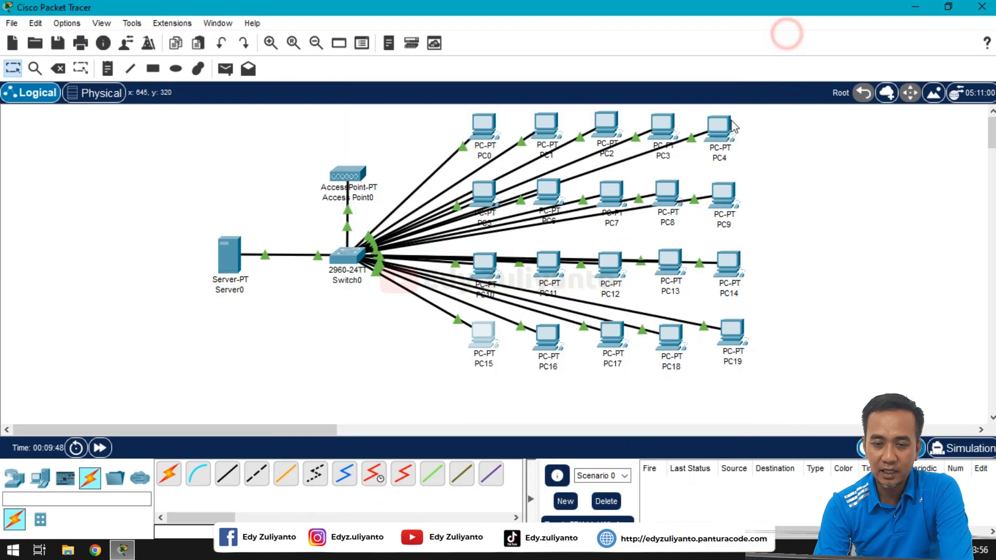
Step: Switch PC16's IP configuration to DHCP, then close its window
{"action": "left_click", "coordinate": [555, 340]}
{"action": "left_click", "coordinate": [408, 58]}
{"action": "left_click", "coordinate": [369, 113]}
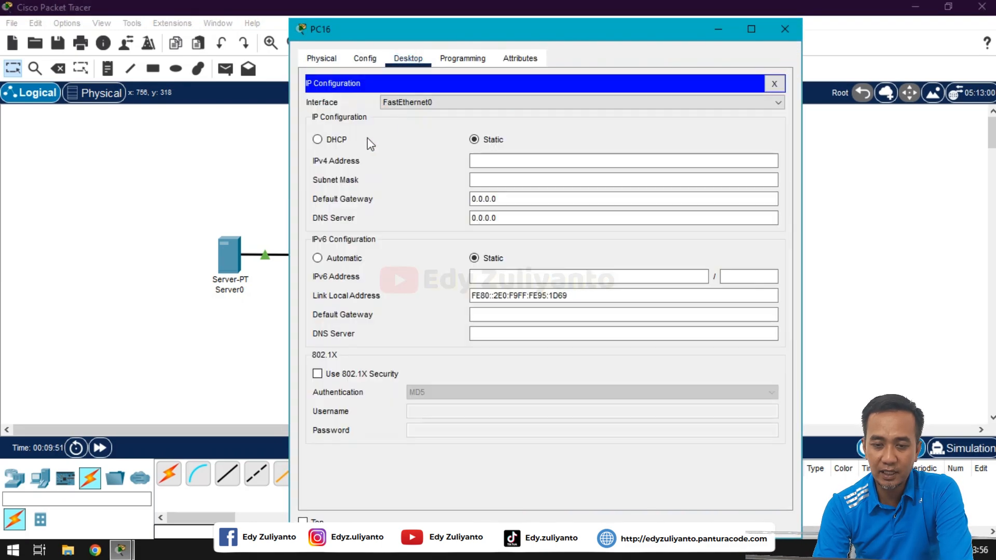
{"action": "left_click", "coordinate": [337, 139]}
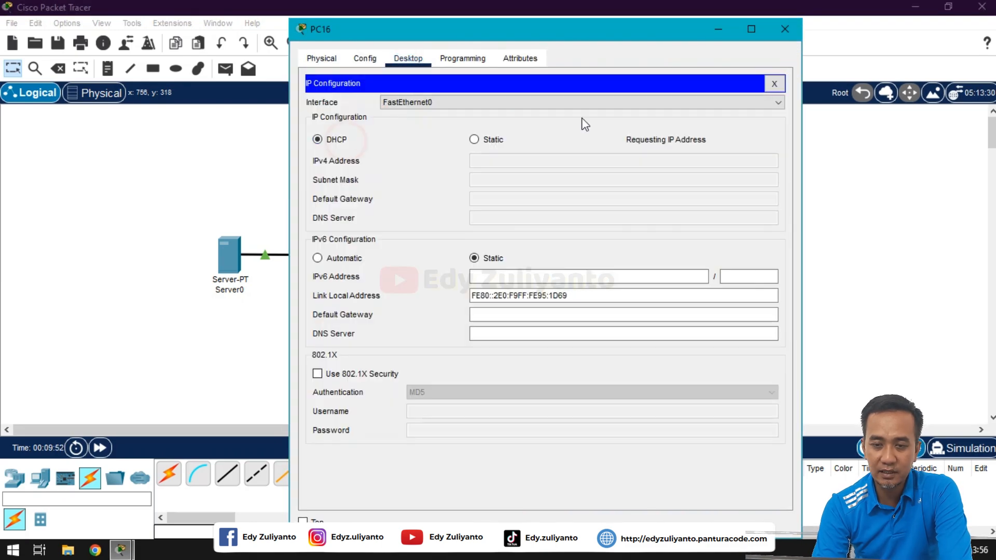
{"action": "left_click", "coordinate": [774, 83]}
{"action": "left_click", "coordinate": [785, 28]}
Step: Switch PC17's IP configuration to DHCP, then close its window
{"action": "left_click", "coordinate": [612, 334]}
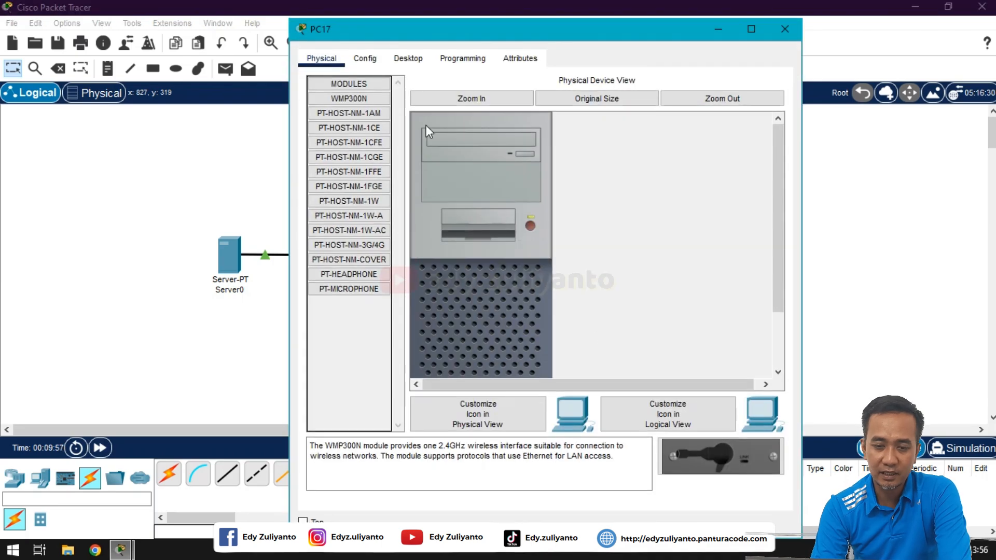
{"action": "left_click", "coordinate": [412, 59]}
{"action": "left_click", "coordinate": [384, 115]}
{"action": "left_click", "coordinate": [345, 139]}
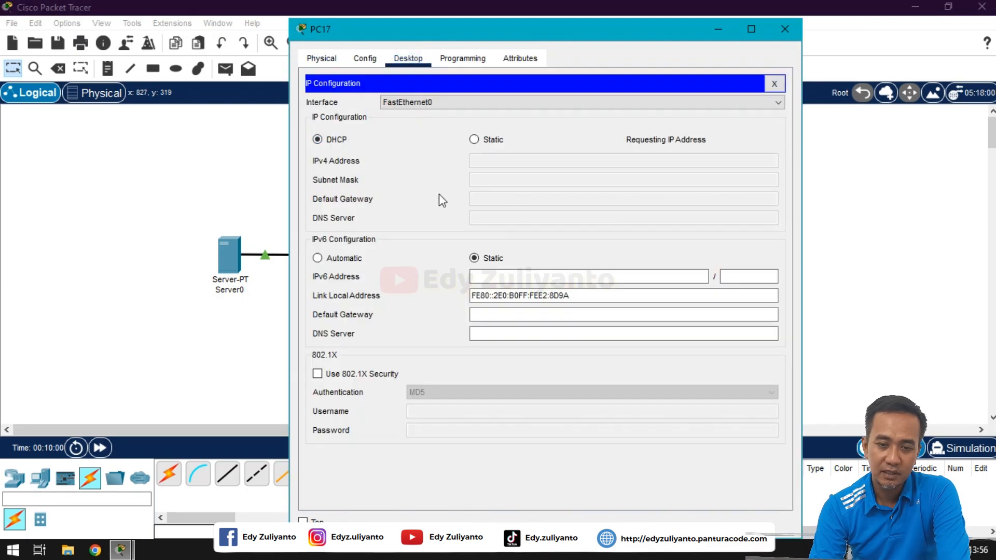
{"action": "left_click", "coordinate": [773, 89]}
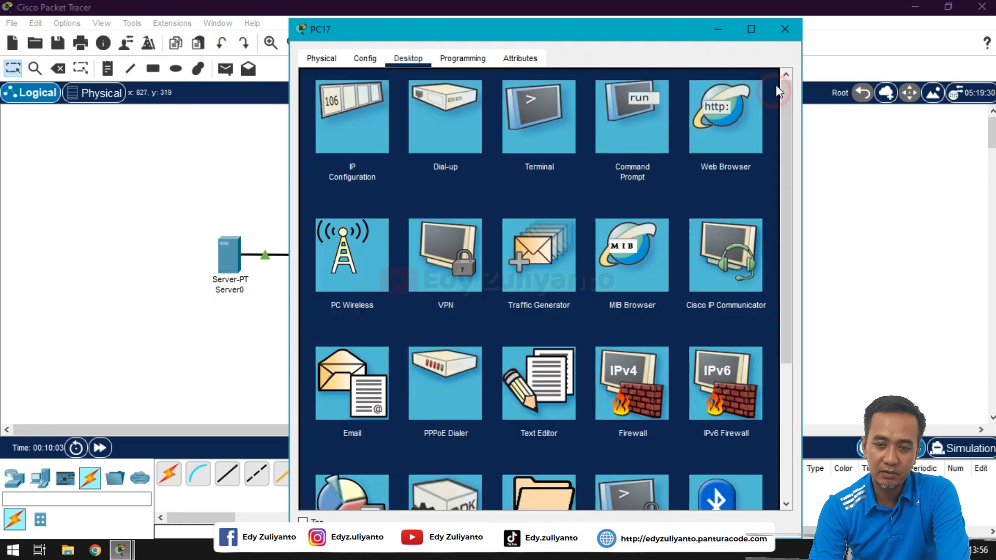
{"action": "left_click", "coordinate": [783, 32]}
Step: Set PC18 to DHCP so it receives 192.168.10.20, then close its window
{"action": "left_click", "coordinate": [678, 347]}
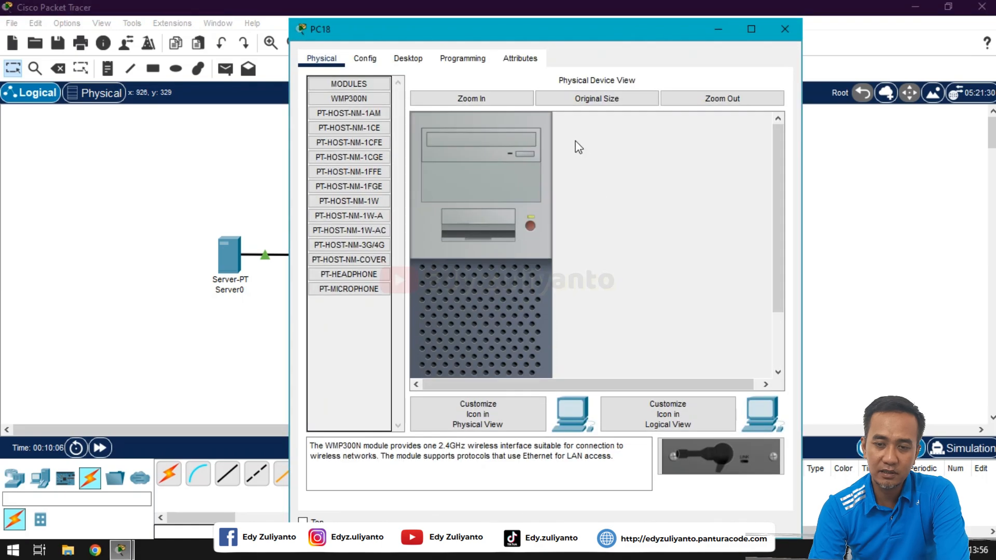
{"action": "left_click", "coordinate": [408, 62]}
{"action": "left_click", "coordinate": [379, 107]}
{"action": "left_click", "coordinate": [337, 140]}
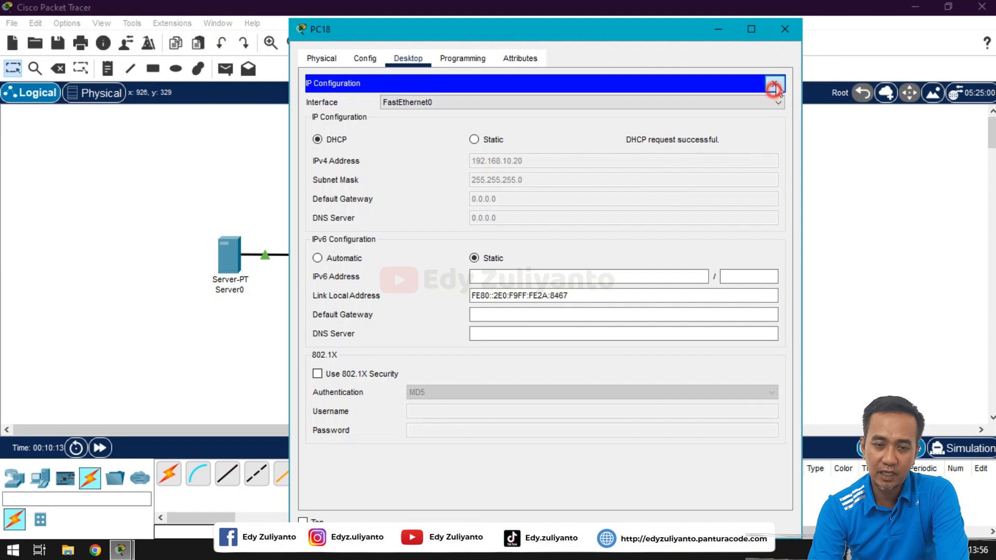
{"action": "left_click", "coordinate": [774, 83]}
{"action": "left_click", "coordinate": [785, 29]}
Step: Switch PC19's IP configuration to DHCP, then close its window
{"action": "left_click", "coordinate": [732, 329]}
{"action": "left_click", "coordinate": [408, 59]}
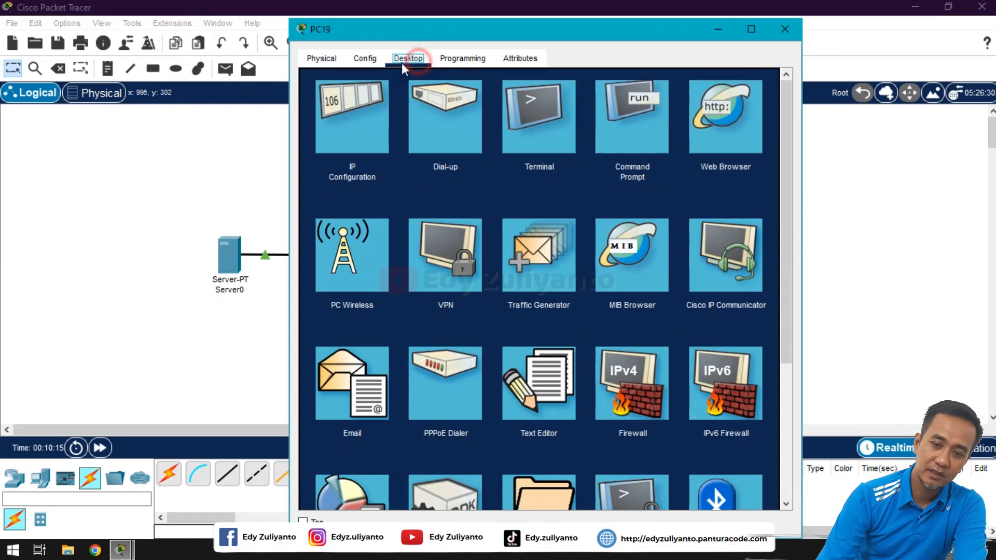
{"action": "left_click", "coordinate": [359, 105]}
{"action": "left_click", "coordinate": [338, 140]}
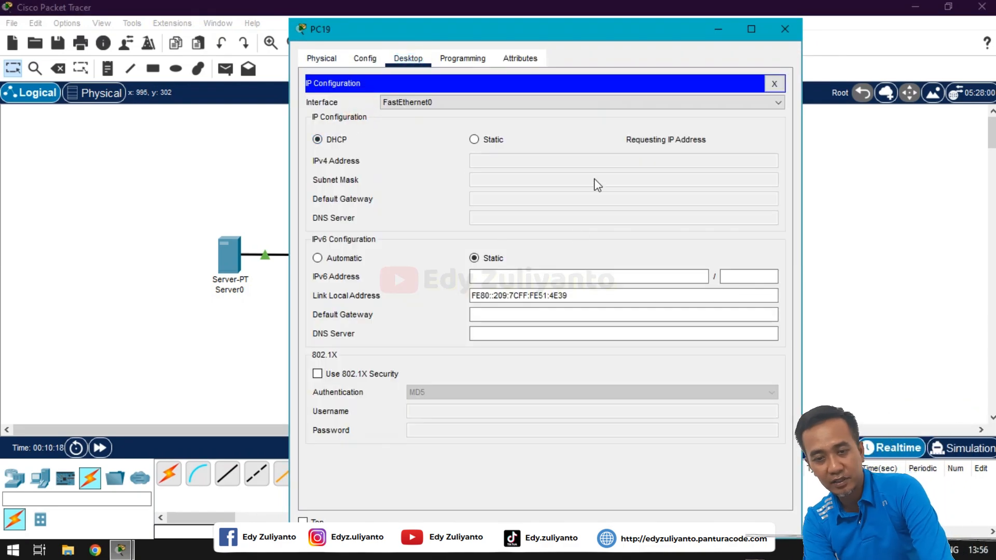
{"action": "left_click", "coordinate": [774, 84]}
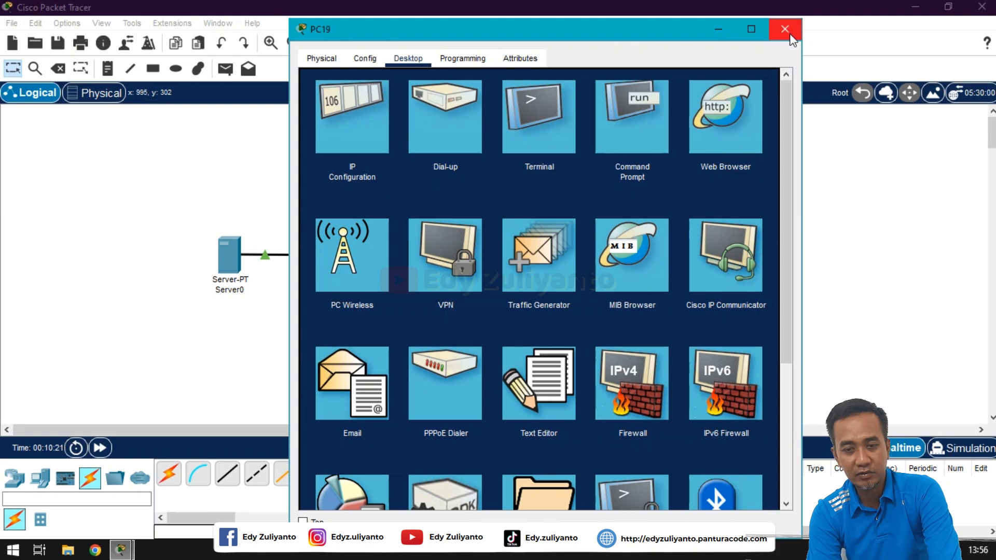
{"action": "left_click", "coordinate": [789, 34]}
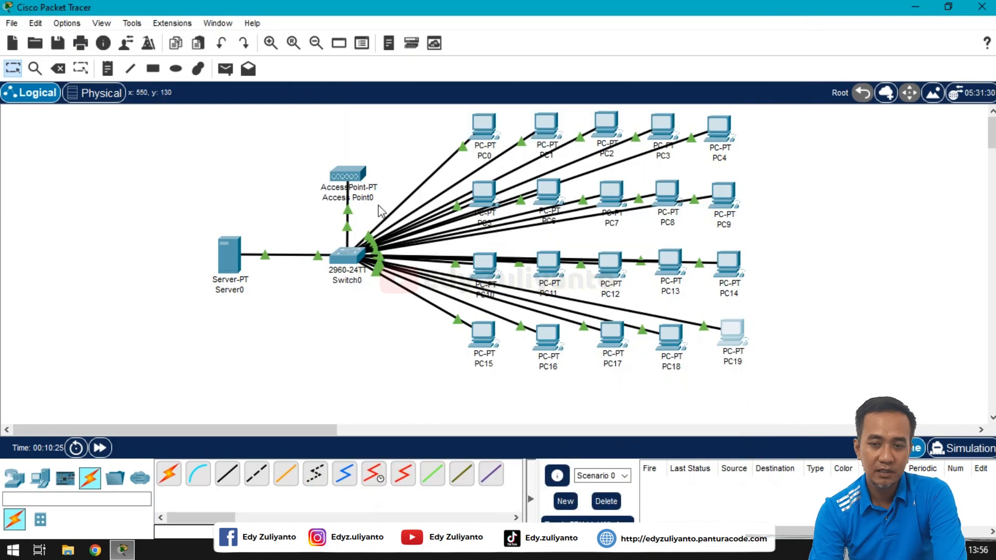
Step: Show Access Point0's Port 1 wireless settings (SSID Default, channel 6) in its Config tab
{"action": "left_click", "coordinate": [356, 172]}
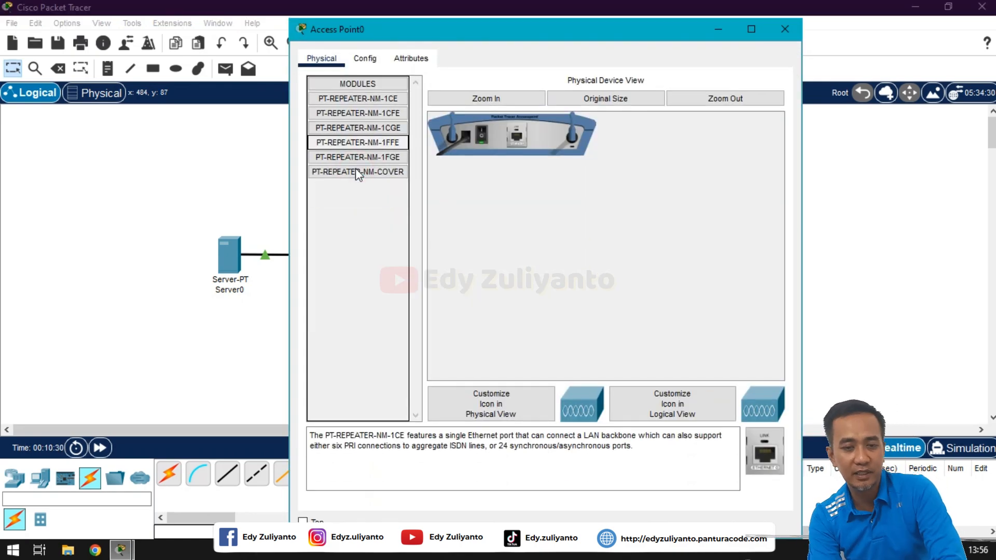
{"action": "left_click", "coordinate": [360, 60]}
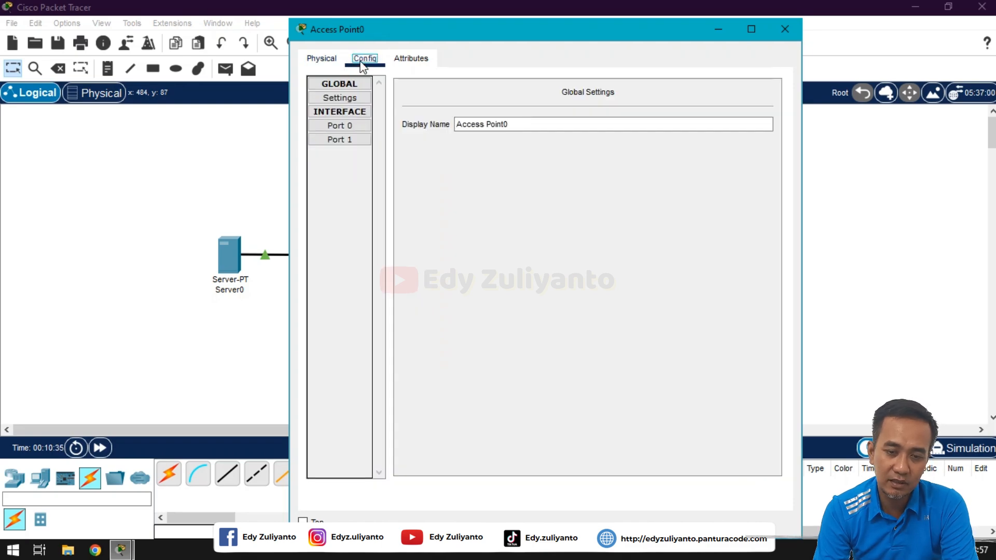
{"action": "left_click", "coordinate": [340, 141]}
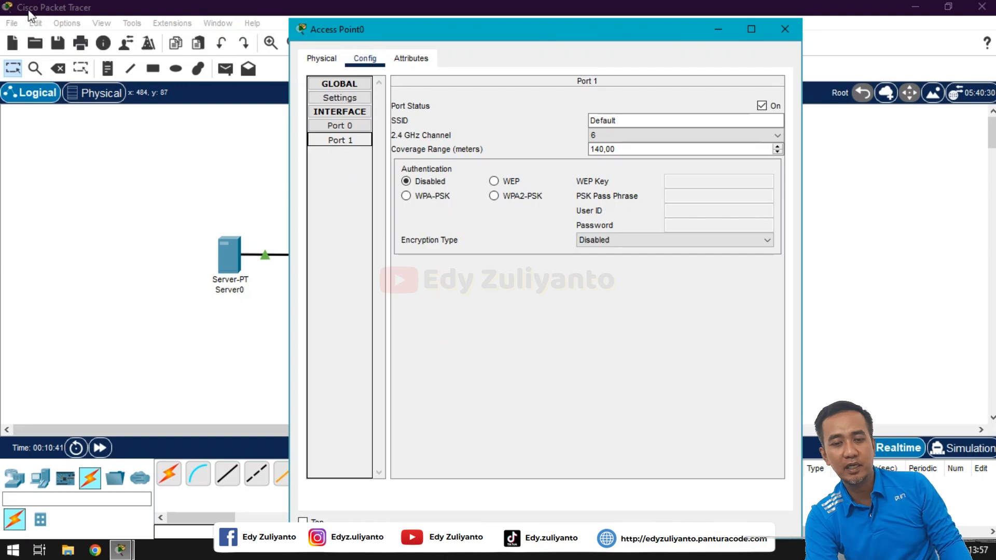
Step: Set Port 1 to WPA2-PSK with the passphrase, then select the Default SSID text
{"action": "left_click", "coordinate": [504, 197]}
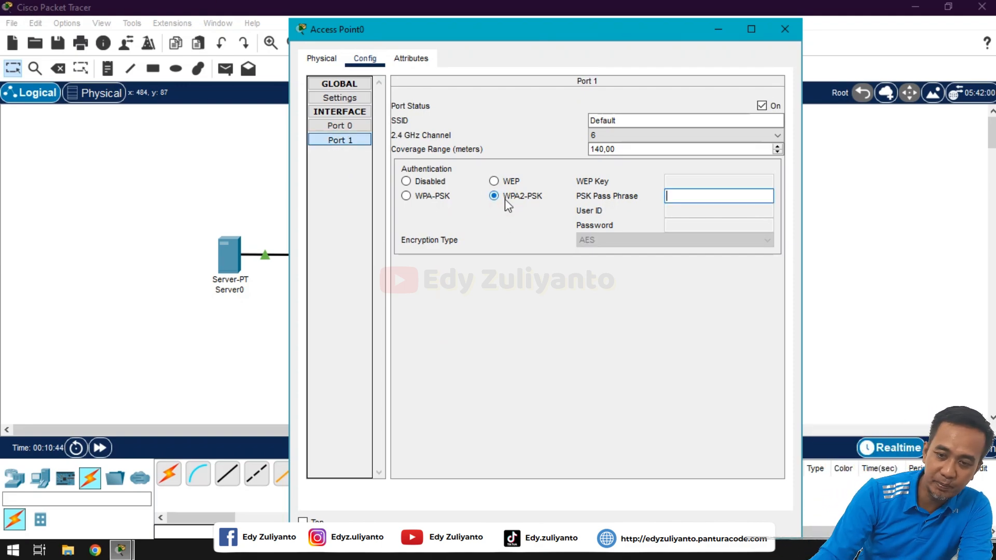
{"action": "left_click", "coordinate": [676, 200]}
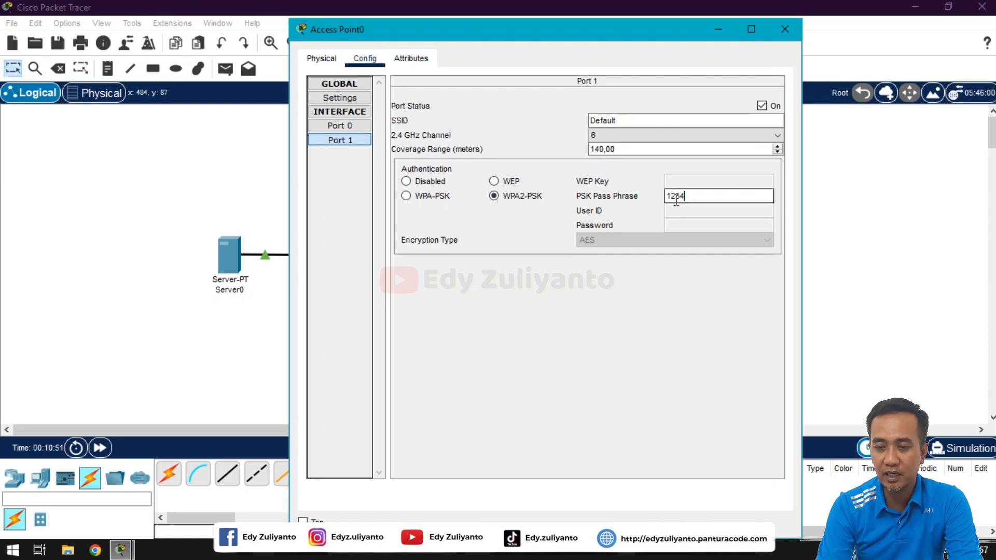
{"action": "type", "text": "8"}
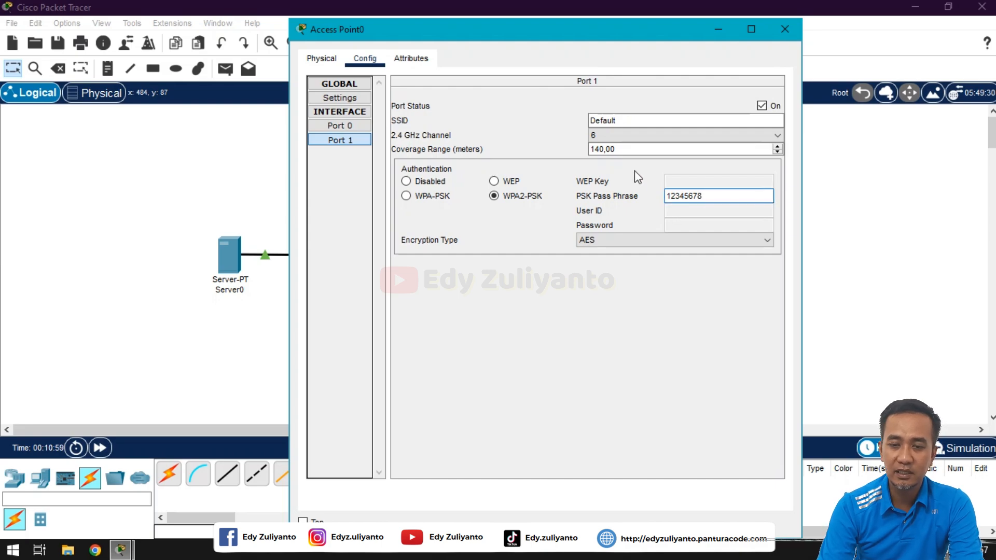
{"action": "left_click", "coordinate": [621, 123]}
{"action": "left_click_drag", "start_coordinate": [621, 122], "coordinate": [573, 120]}
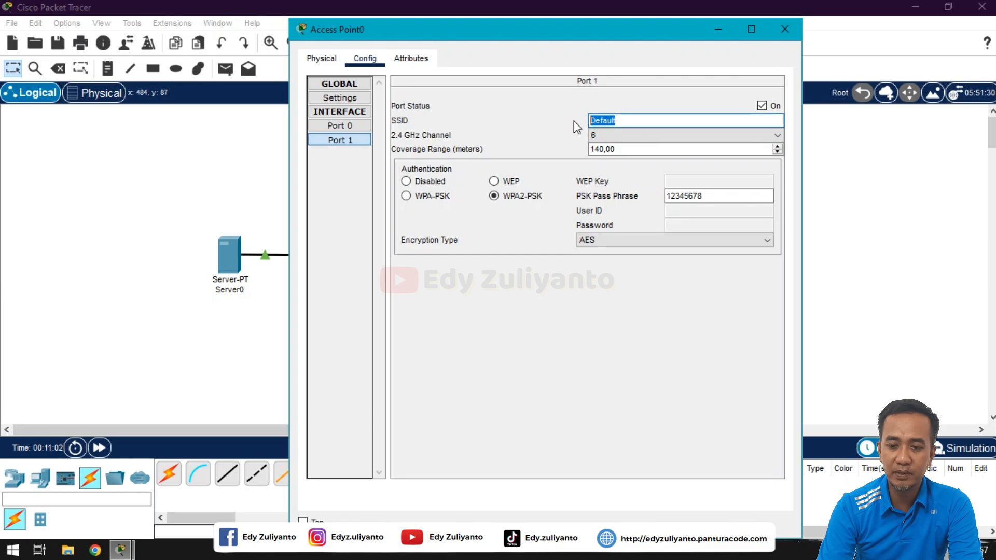
Step: Replace the SSID with 'UJIKOM LSP' and close the Access Point0 window
{"action": "type", "text": "UJIKOM"}
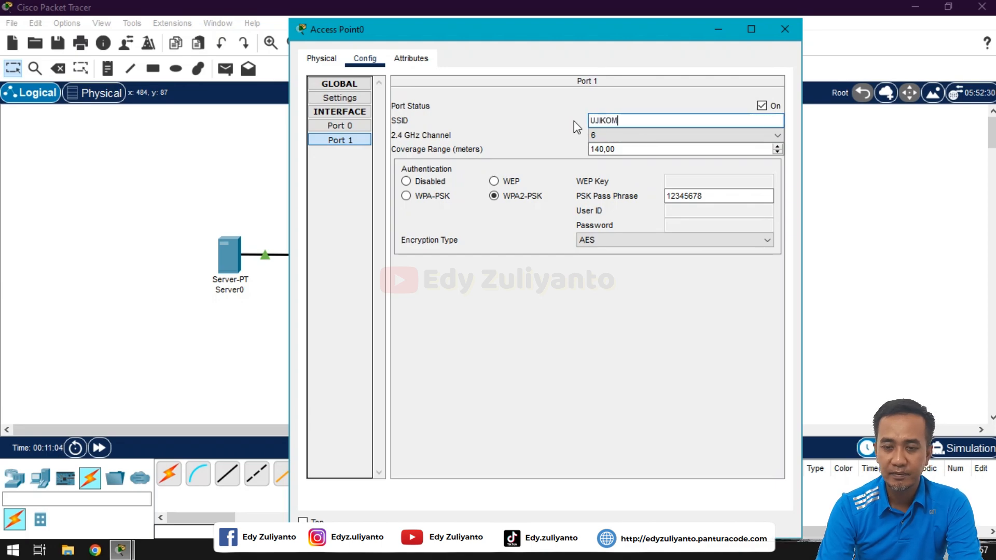
{"action": "type", "text": " LSP"}
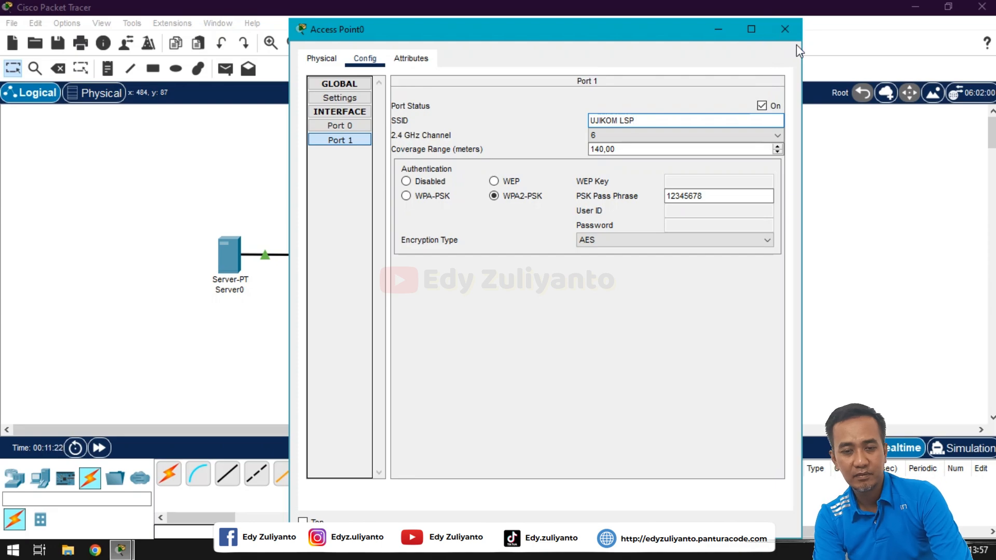
{"action": "left_click", "coordinate": [784, 29]}
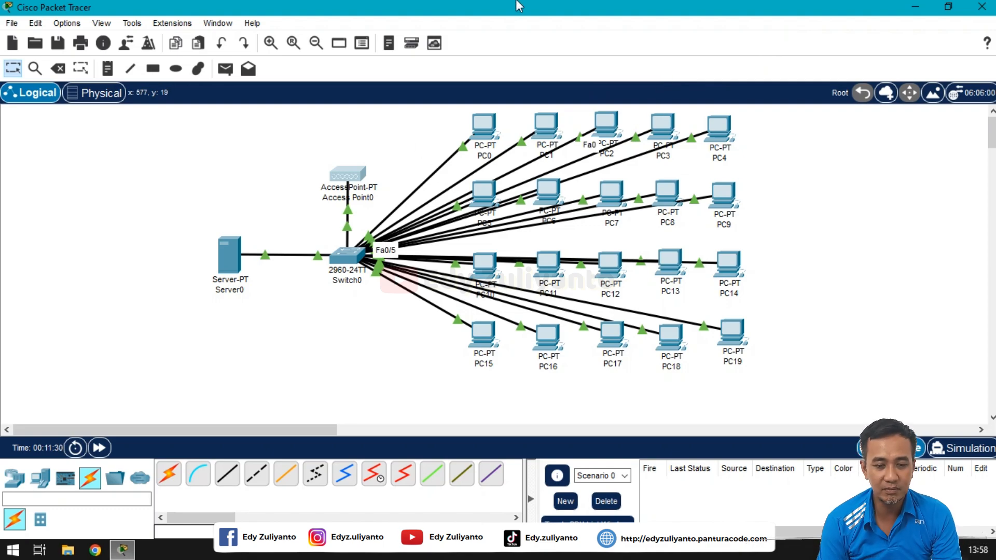
Step: Leave the finished topology of Server0, Switch0, Access Point0 and twenty PCs showing
{"action": "mouse_move", "coordinate": [520, 7]}
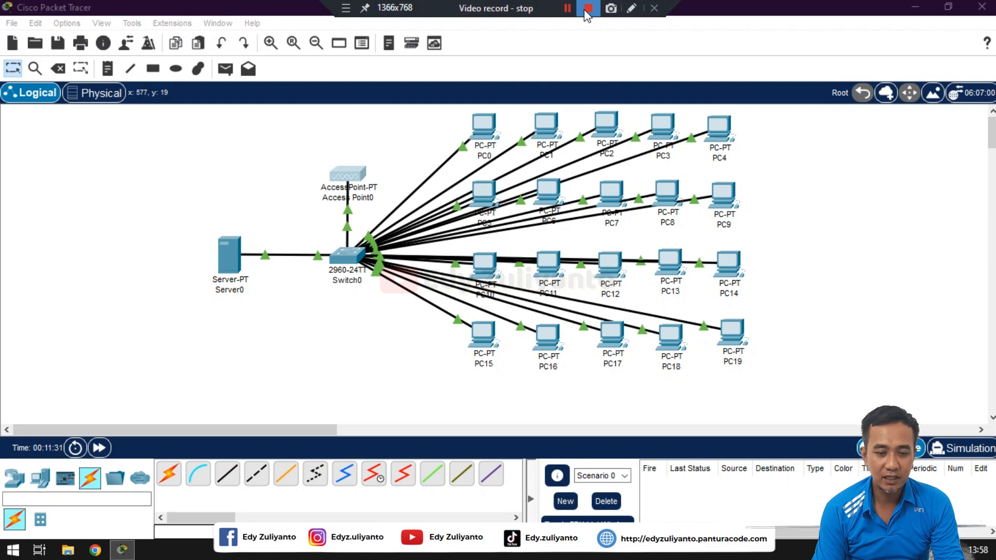